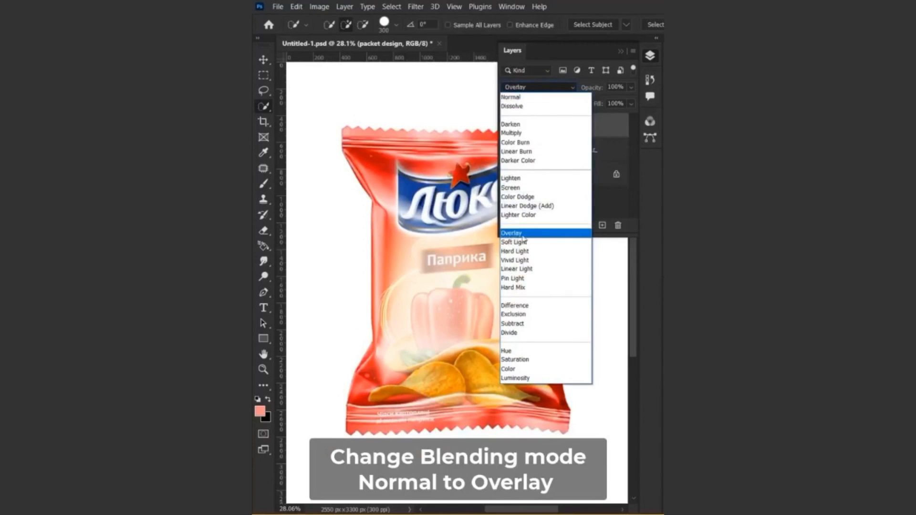
# - Set the packet design layer's blending to Overlay, and duplicate it as a copy in Normal mode
pyautogui.click(522, 235)
pyautogui.moveTo(570, 130); pyautogui.dragTo(602, 225)
pyautogui.click(534, 88)
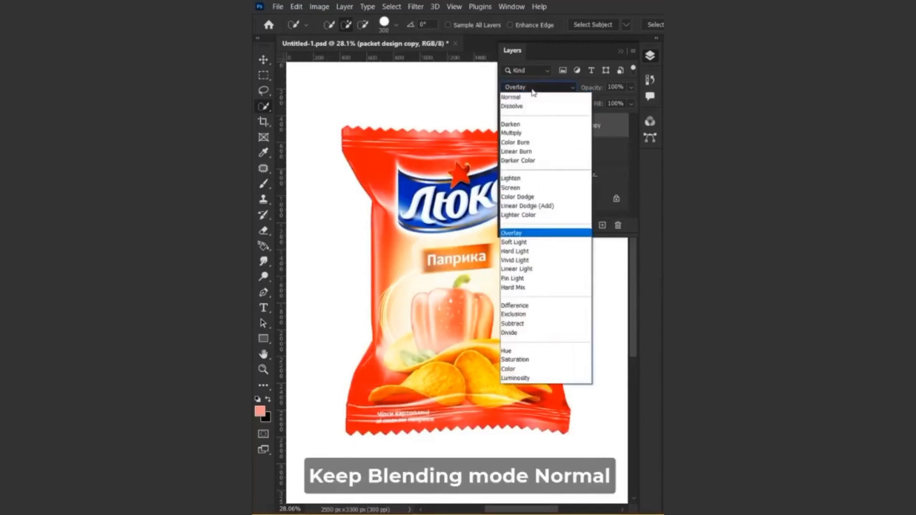
pyautogui.click(527, 93)
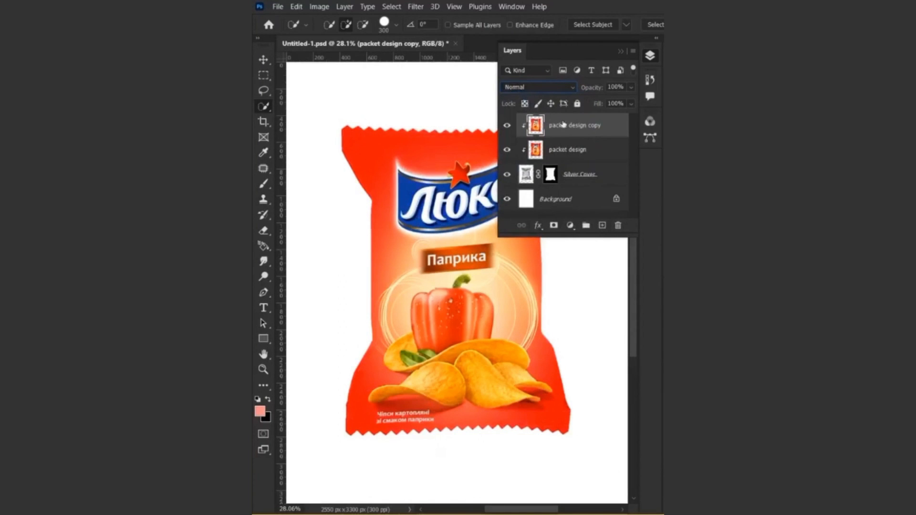
# - In the copy's Blending Options, split the Underlying Layer sliders to about 0 / 111 and 163 / 255 and apply
pyautogui.click(539, 225)
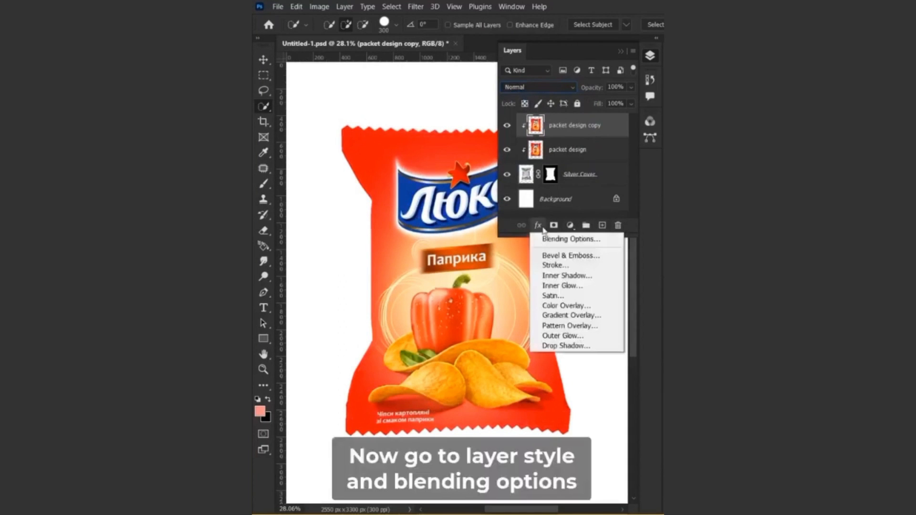
pyautogui.click(561, 240)
pyautogui.moveTo(502, 350); pyautogui.dragTo(514, 408)
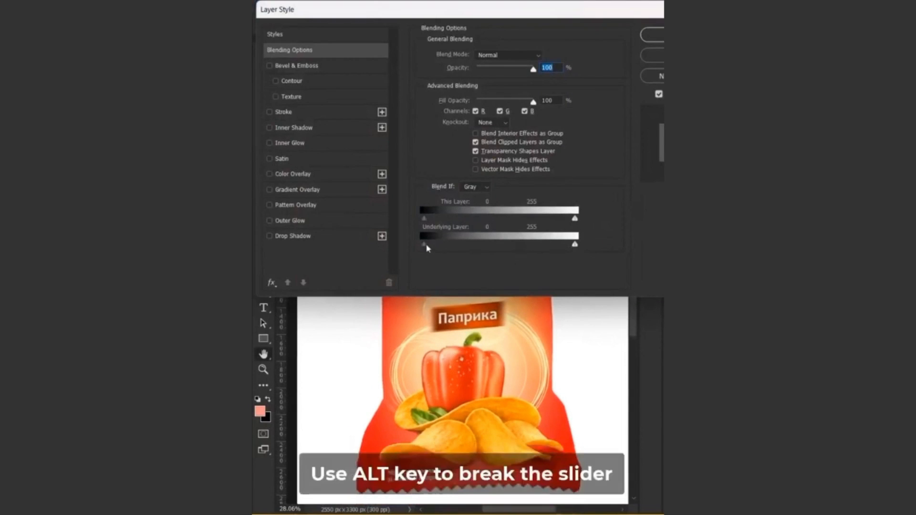
pyautogui.moveTo(456, 249); pyautogui.dragTo(491, 246)
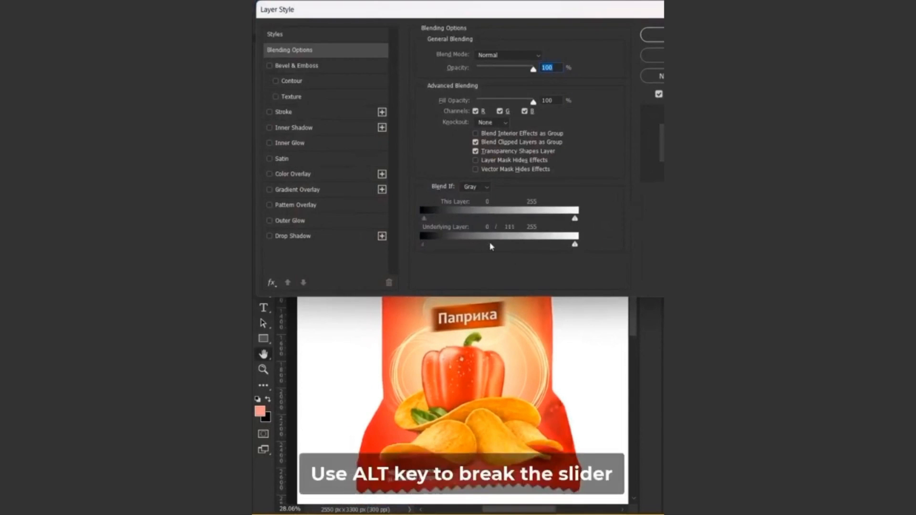
pyautogui.moveTo(574, 247); pyautogui.dragTo(526, 246)
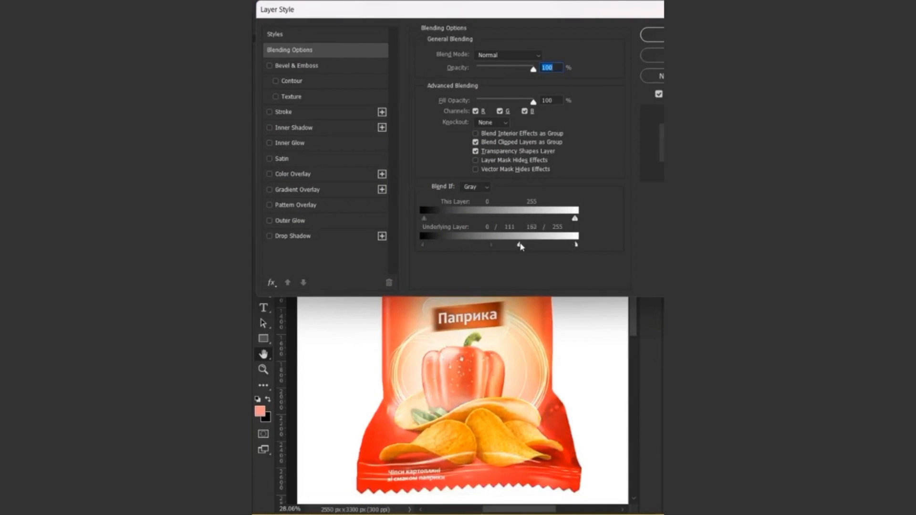
pyautogui.click(652, 34)
pyautogui.click(651, 55)
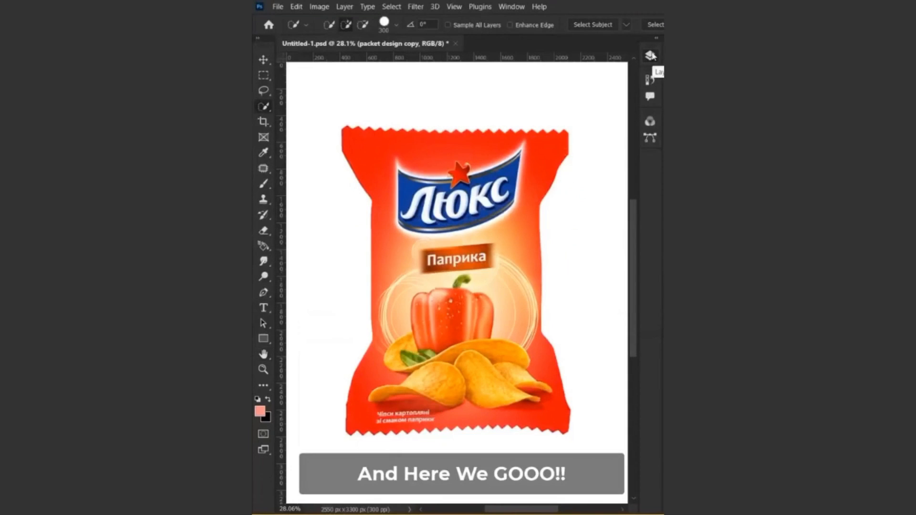
# - Compare the chips packet before and after the blending change
pyautogui.hotkey('ctrl', 'shift', 'z')
pyautogui.hotkey('ctrl', 'z')
pyautogui.hotkey('ctrl', 'shift', 'z')
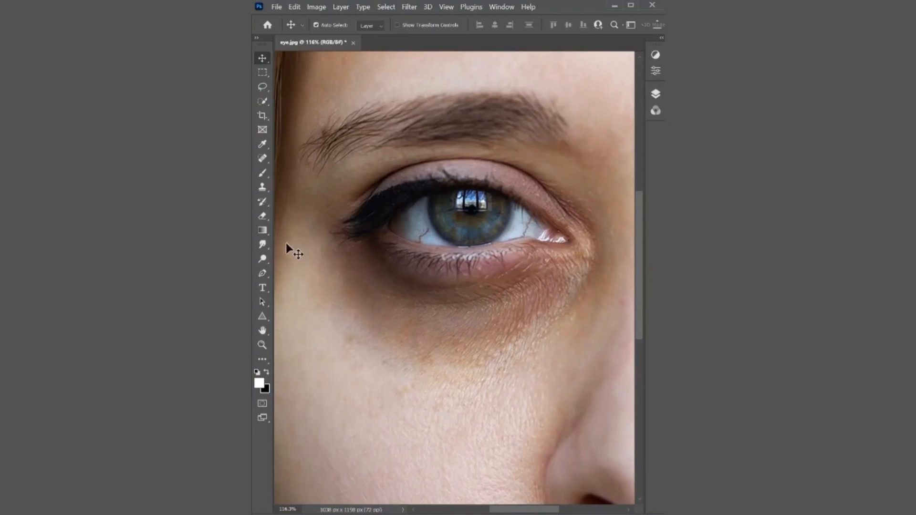
# - Try to soften the dark skin beneath the eye with the Smudge tool
pyautogui.rightClick(263, 244)
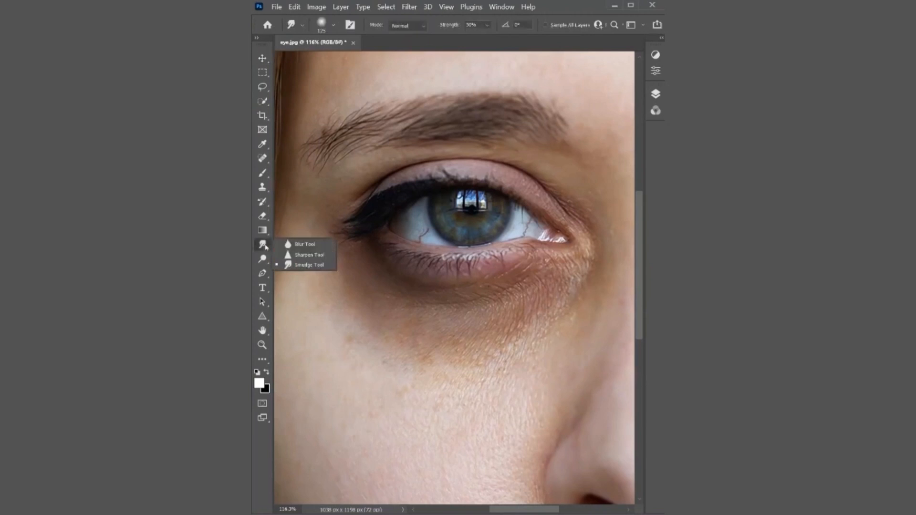
pyautogui.click(299, 266)
pyautogui.moveTo(349, 287)
pyautogui.mouseDown()
pyautogui.moveTo(416, 325)
pyautogui.moveTo(519, 313)
pyautogui.moveTo(549, 284)
pyautogui.moveTo(356, 274)
pyautogui.mouseUp()
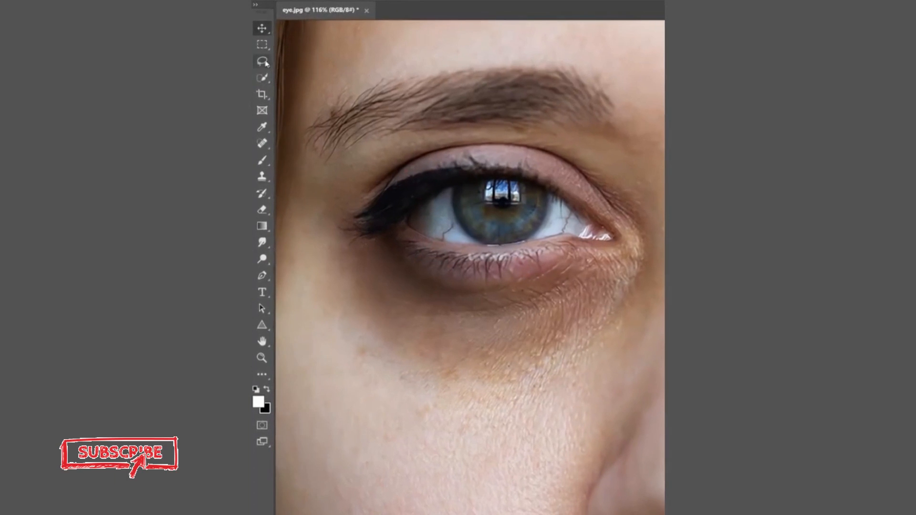
# - Draw a lasso selection around the dark skin area under the eye and feather its edge
pyautogui.moveTo(306, 262)
pyautogui.mouseDown()
pyautogui.moveTo(630, 277)
pyautogui.moveTo(553, 263)
pyautogui.moveTo(432, 283)
pyautogui.moveTo(329, 252)
pyautogui.moveTo(307, 264)
pyautogui.mouseUp()
pyautogui.rightClick(430, 248)
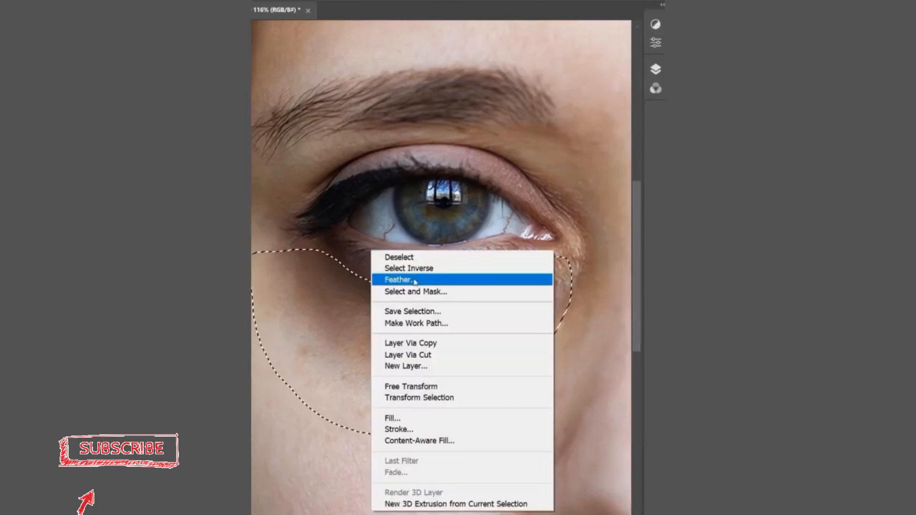
pyautogui.click(489, 276)
pyautogui.click(496, 299)
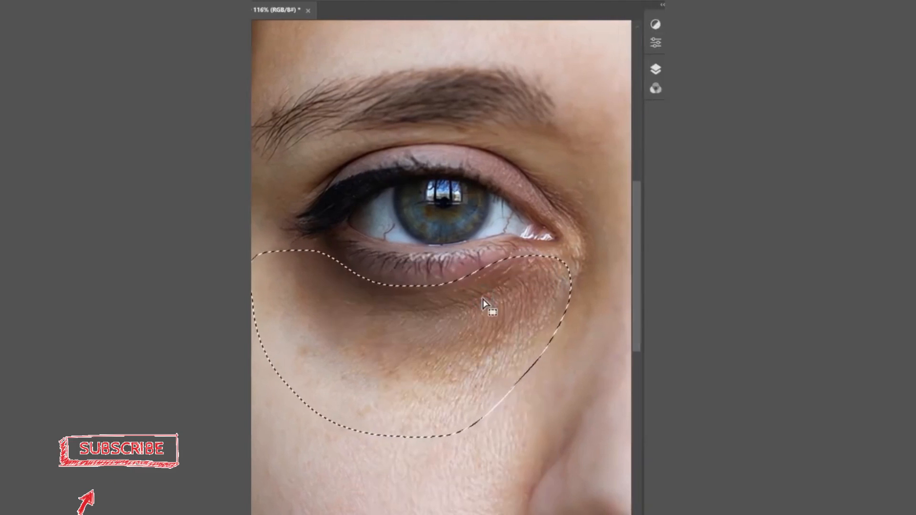
# - Copy the selected under-eye skin onto two new layers and clip the upper one to the lower
pyautogui.click(655, 69)
pyautogui.hotkey('ctrl', 'j')
pyautogui.hotkey('ctrl', 'j')
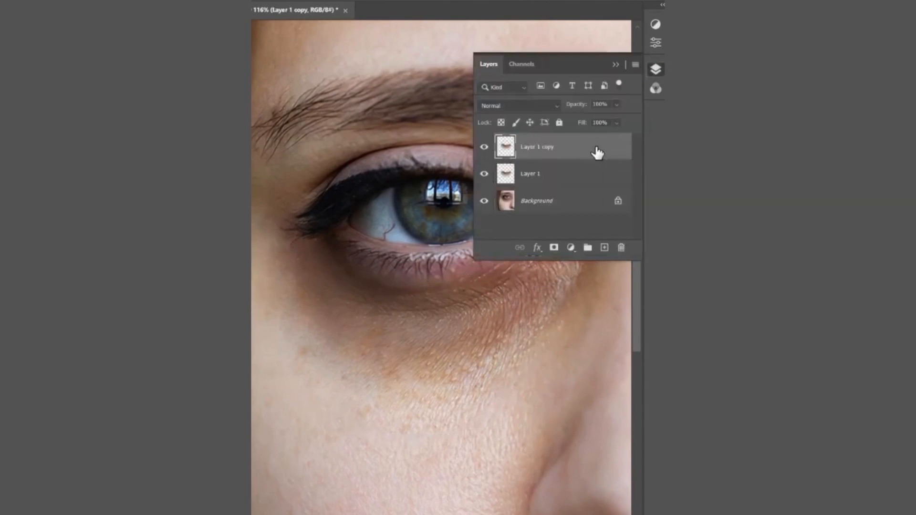
pyautogui.keyDown('alt'); pyautogui.click(512, 155); pyautogui.keyUp('alt')
pyautogui.press('Tab')
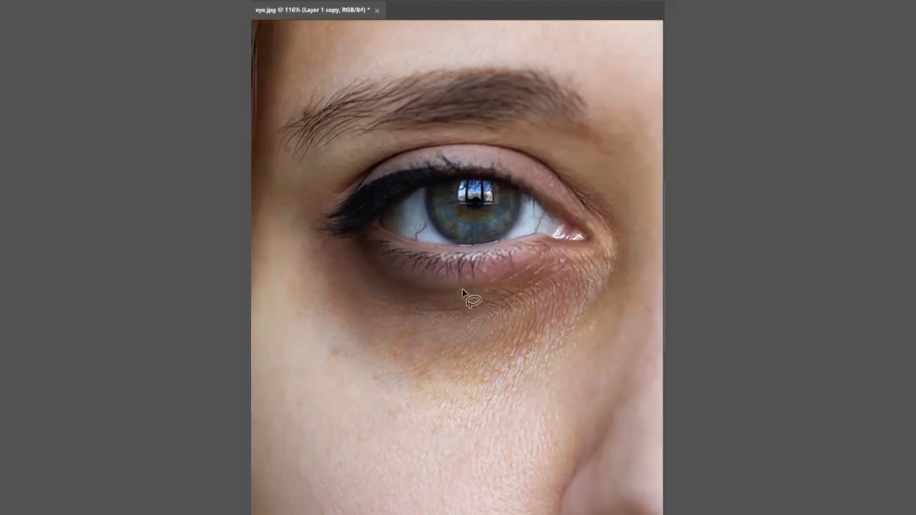
# - Warp the upper skin copy upward so that lighter cheek skin covers the dark circle under the eye
pyautogui.hotkey('ctrl', 't')
pyautogui.rightClick(460, 294)
pyautogui.click(509, 388)
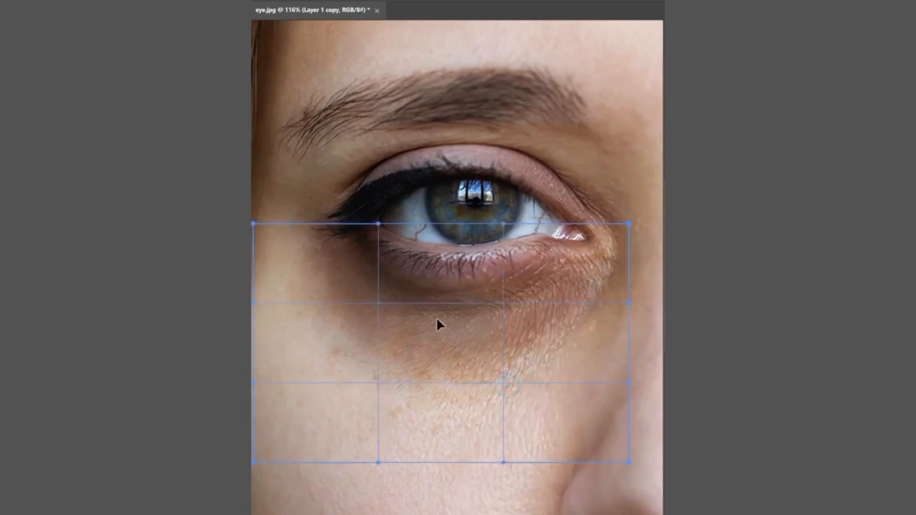
pyautogui.moveTo(354, 301); pyautogui.dragTo(360, 238)
pyautogui.moveTo(506, 343); pyautogui.dragTo(508, 310)
pyautogui.moveTo(377, 463); pyautogui.dragTo(374, 452)
pyautogui.moveTo(503, 463); pyautogui.dragTo(514, 431)
pyautogui.moveTo(629, 286); pyautogui.dragTo(652, 266)
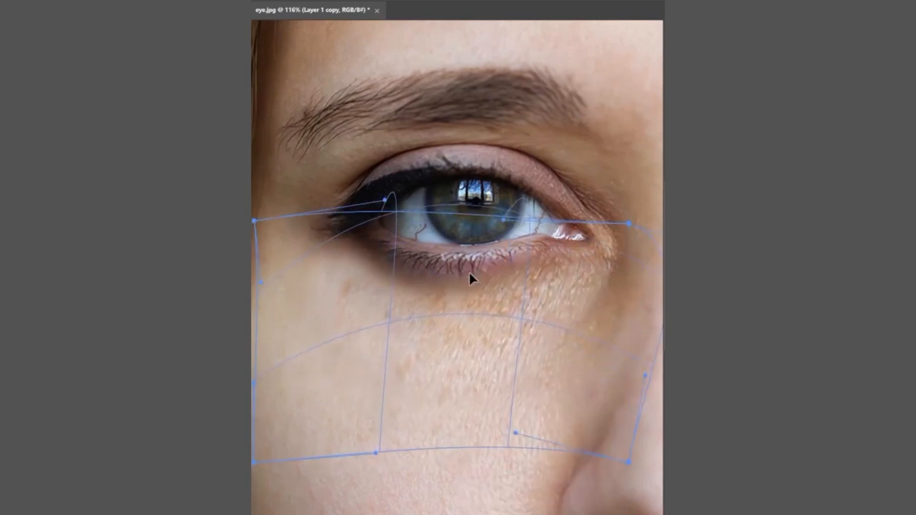
pyautogui.press('Return')
# - Brighten the skin under the eye with the Dodge tool using an enlarged brush
pyautogui.rightClick(257, 259)
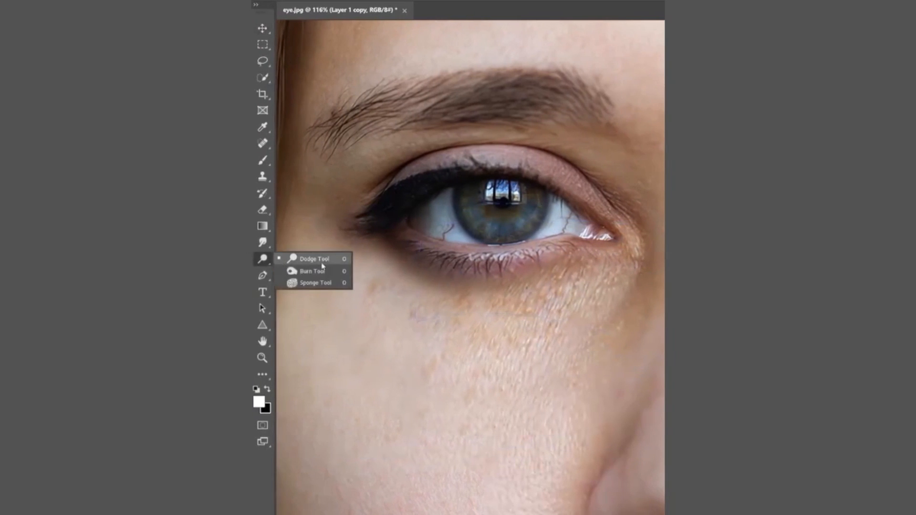
pyautogui.click(308, 258)
pyautogui.press(']')
pyautogui.press(']')
pyautogui.moveTo(347, 311); pyautogui.dragTo(550, 304)
pyautogui.moveTo(351, 329); pyautogui.dragTo(484, 329)
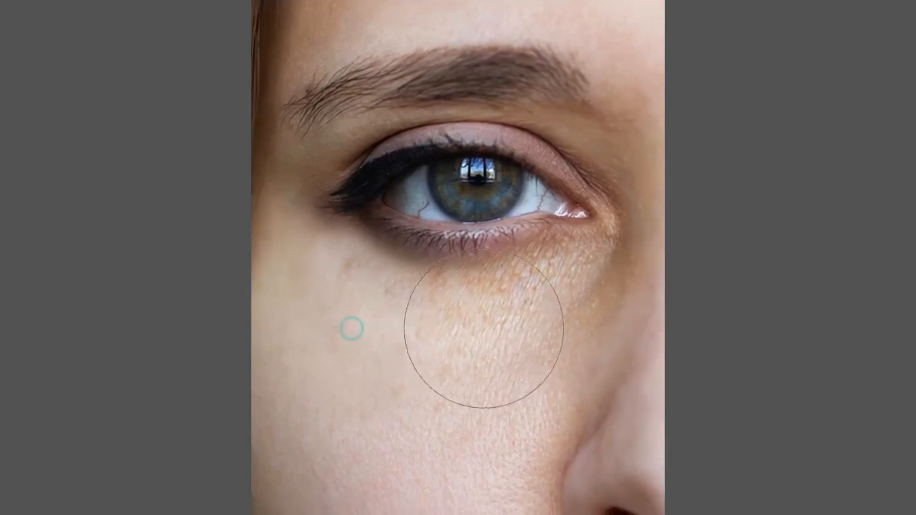
# - Dodge the skin along the lower eyelid and beside the nose with a smaller brush
pyautogui.press('[')
pyautogui.press('[')
pyautogui.press('[')
pyautogui.press('[')
pyautogui.press('[')
pyautogui.press('[')
pyautogui.press('[')
pyautogui.press('[')
pyautogui.moveTo(361, 231); pyautogui.dragTo(511, 265)
pyautogui.moveTo(616, 270); pyautogui.dragTo(580, 382)
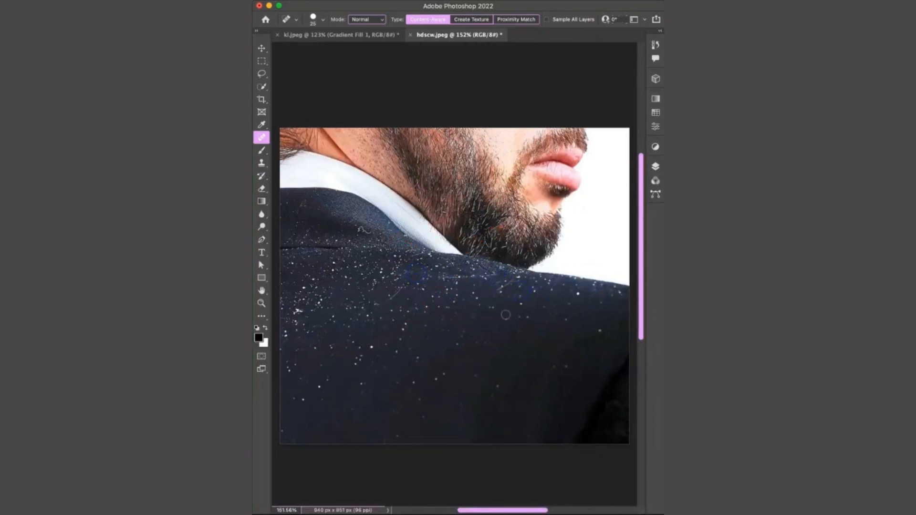
# - Duplicate the background layer of the dusty jacket photo
pyautogui.click(657, 166)
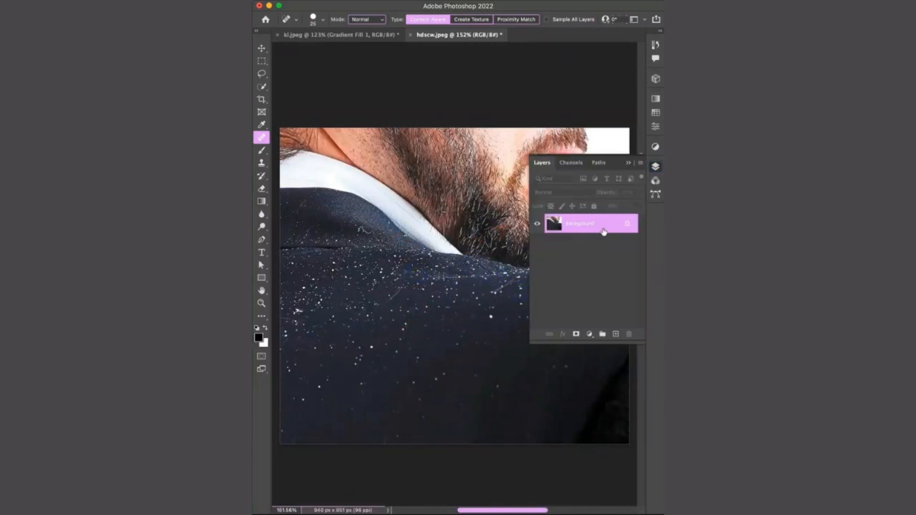
pyautogui.press('super+j')
pyautogui.click(626, 164)
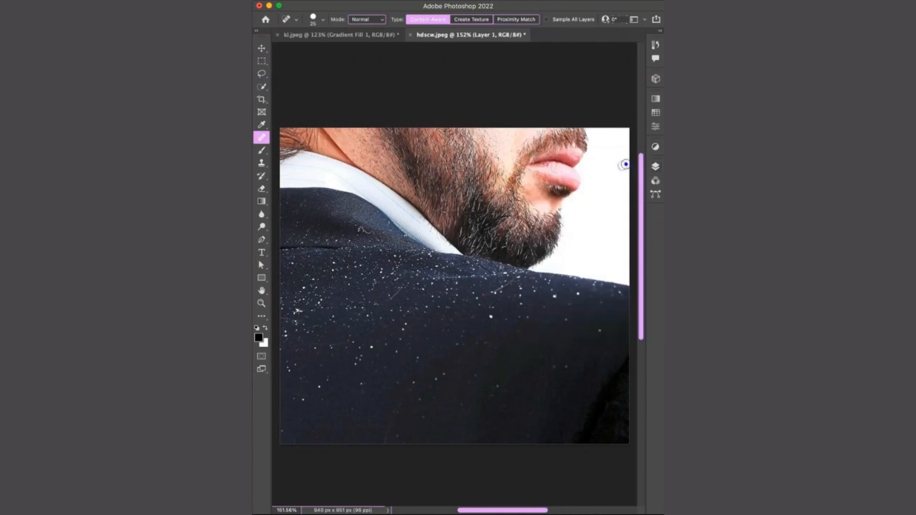
# - Apply the Dust & Scratches filter to the duplicate with a radius of 6 pixels and a threshold of 7 levels
pyautogui.click(418, 6)
pyautogui.moveTo(515, 163)
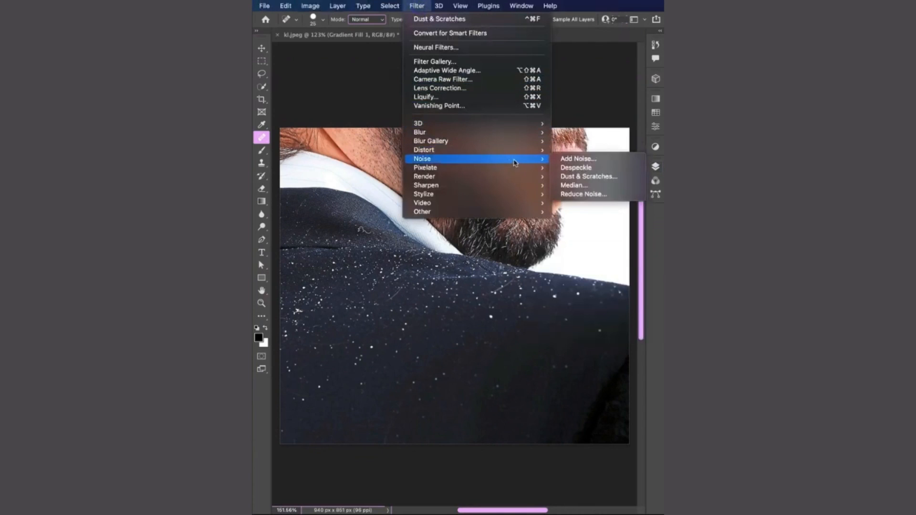
pyautogui.click(633, 180)
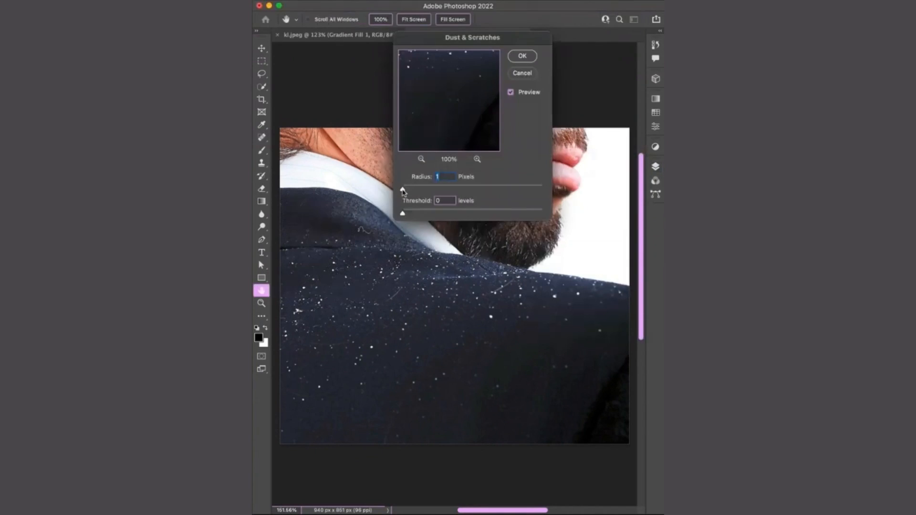
pyautogui.moveTo(404, 190); pyautogui.dragTo(407, 191)
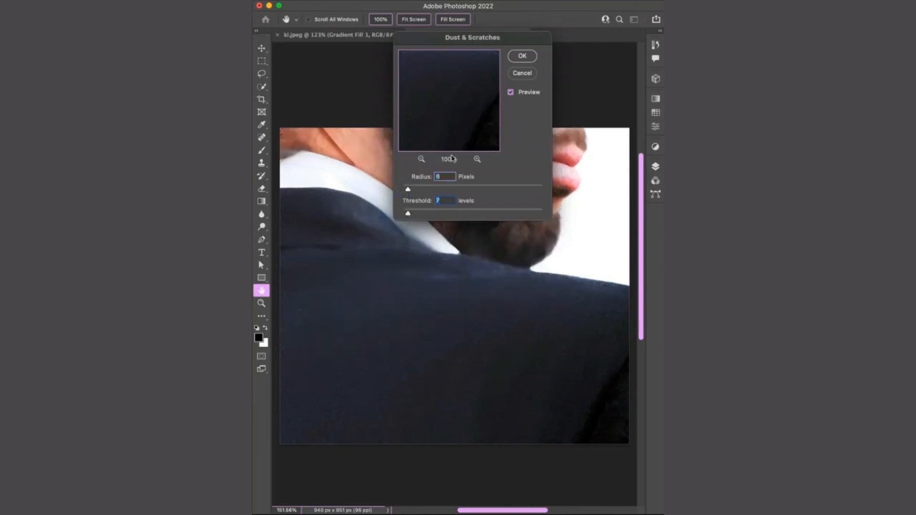
pyautogui.click(522, 56)
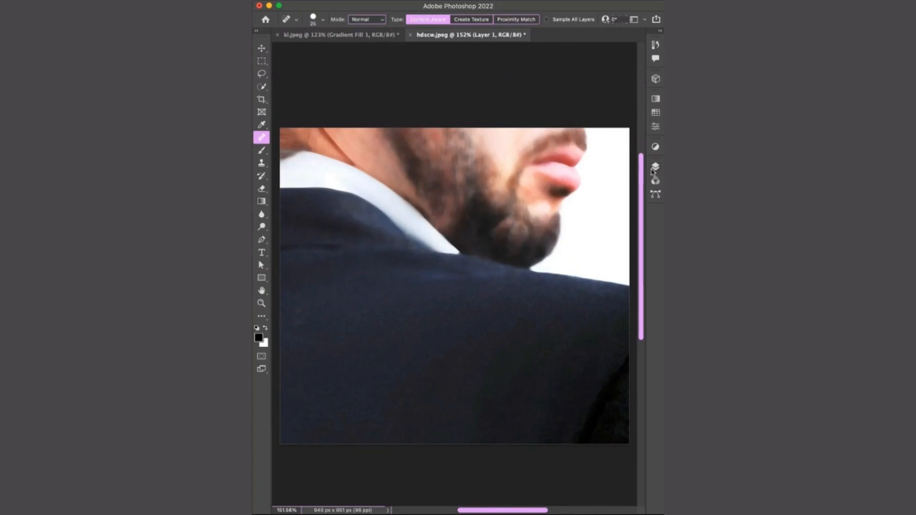
# - Add a layer mask to the filtered layer and invert it to black
pyautogui.click(655, 168)
pyautogui.click(576, 334)
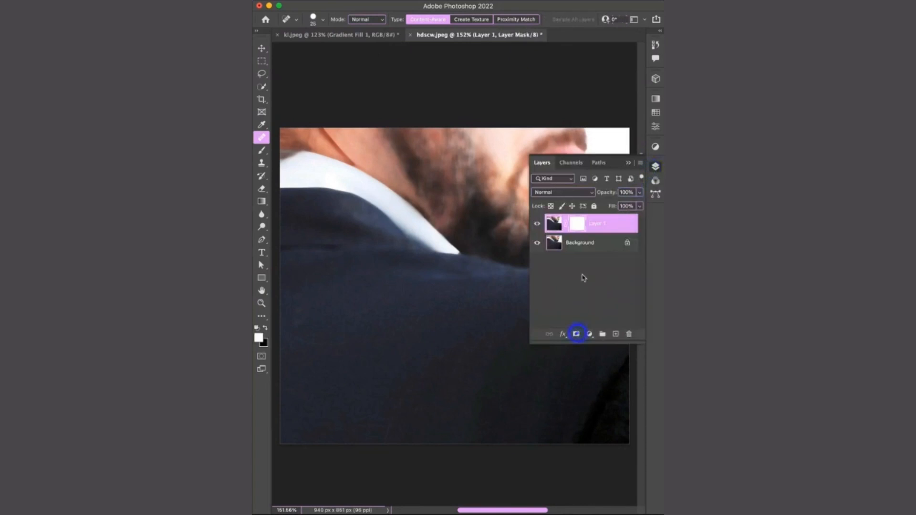
pyautogui.press('super+i')
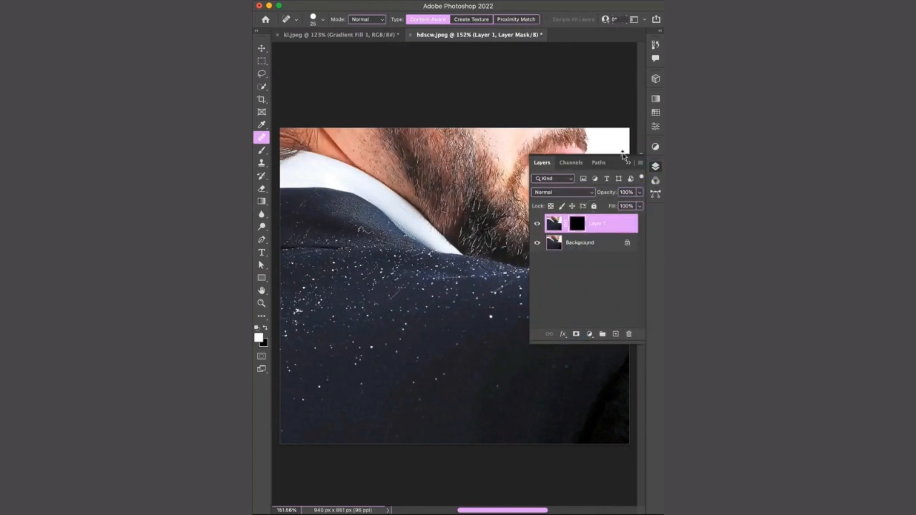
# - Paint white on the mask over the whole jacket with the Brush tool to remove the dust specks
pyautogui.click(629, 163)
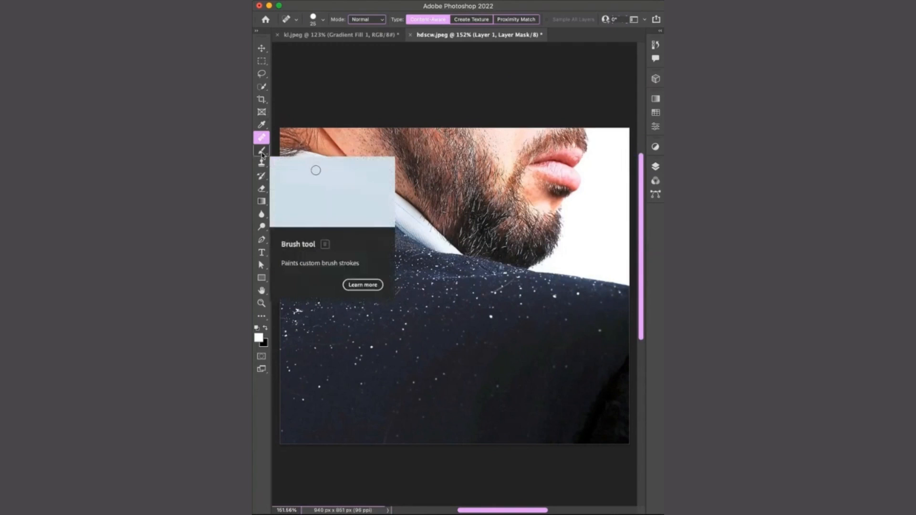
pyautogui.click(260, 153)
pyautogui.moveTo(288, 263)
pyautogui.mouseDown()
pyautogui.moveTo(316, 198)
pyautogui.moveTo(329, 284)
pyautogui.moveTo(392, 436)
pyautogui.moveTo(363, 253)
pyautogui.moveTo(546, 340)
pyautogui.mouseUp()
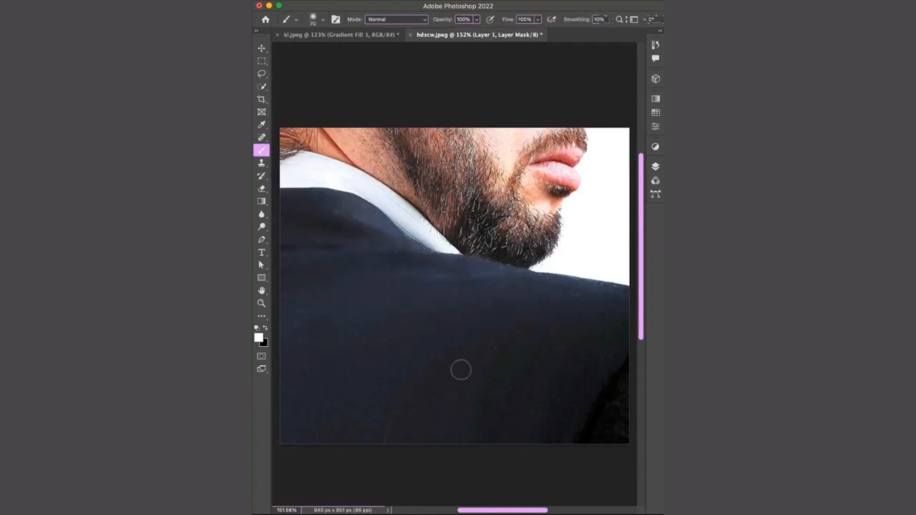
# - Compare the jacket with and without the cleaned layer by switching its visibility
pyautogui.click(655, 165)
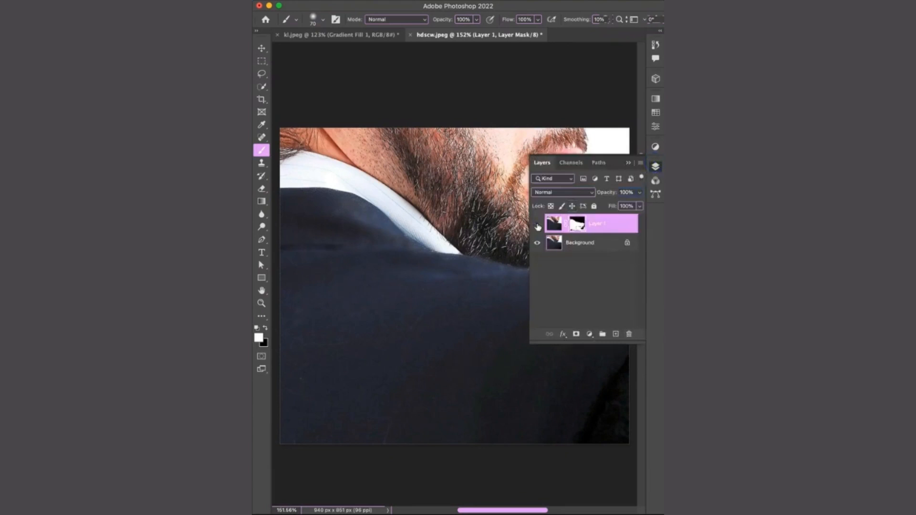
pyautogui.click(537, 224)
pyautogui.click(537, 224)
pyautogui.click(537, 224)
pyautogui.click(537, 224)
pyautogui.click(628, 164)
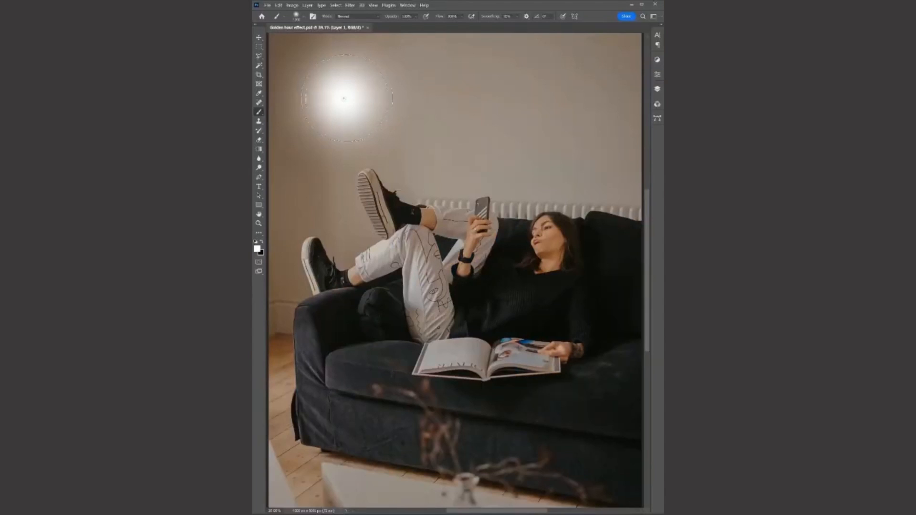
# - Try to light the room with soft white brush spots on the wall, above the phone and beside the shoes
pyautogui.click(501, 90)
pyautogui.click(501, 202)
pyautogui.click(336, 206)
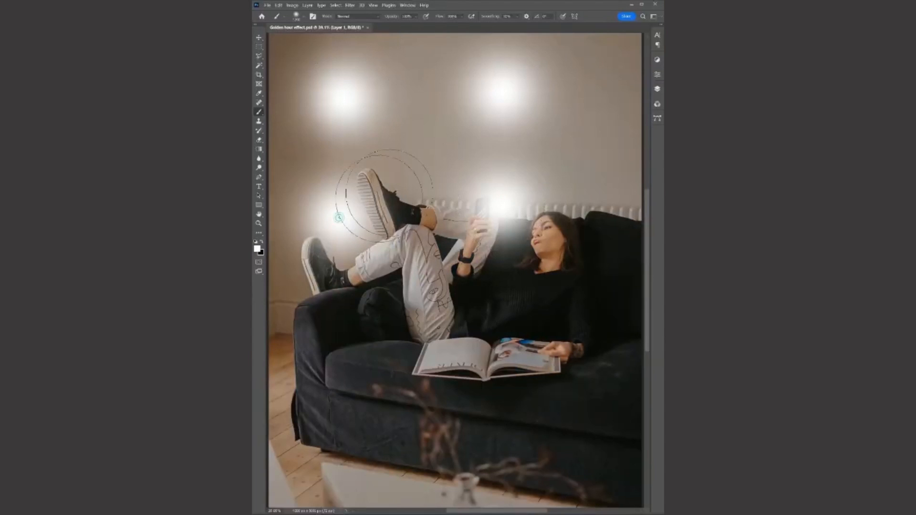
pyautogui.click(656, 89)
pyautogui.click(589, 108)
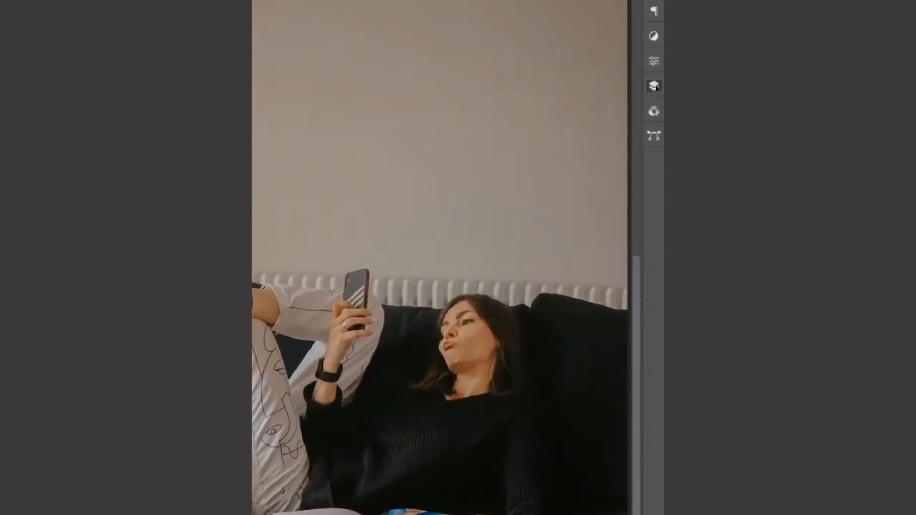
# - Add a Color Lookup adjustment layer above the Background and load an amber-toned 3D LUT preset
pyautogui.click(653, 86)
pyautogui.click(571, 251)
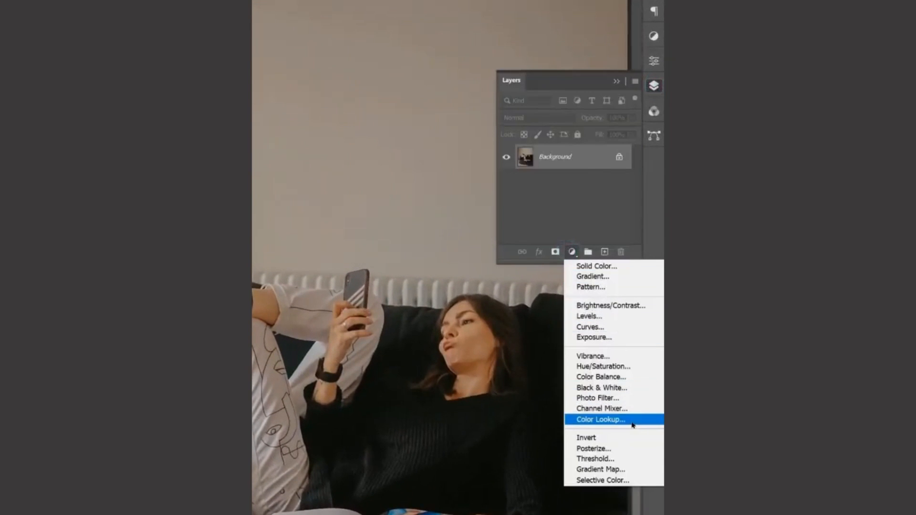
pyautogui.click(633, 425)
pyautogui.click(618, 101)
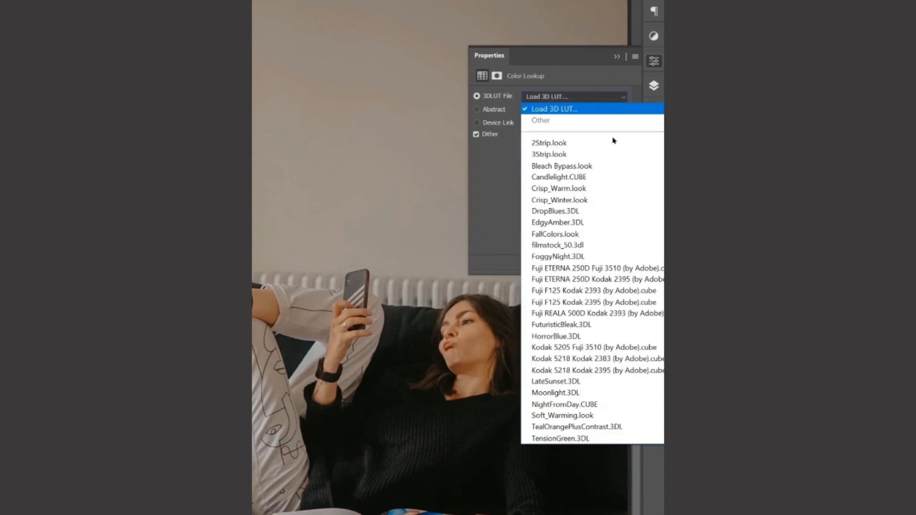
pyautogui.click(605, 215)
# - Set the Color Lookup layer's blending mode to Soft Light
pyautogui.click(654, 86)
pyautogui.click(654, 86)
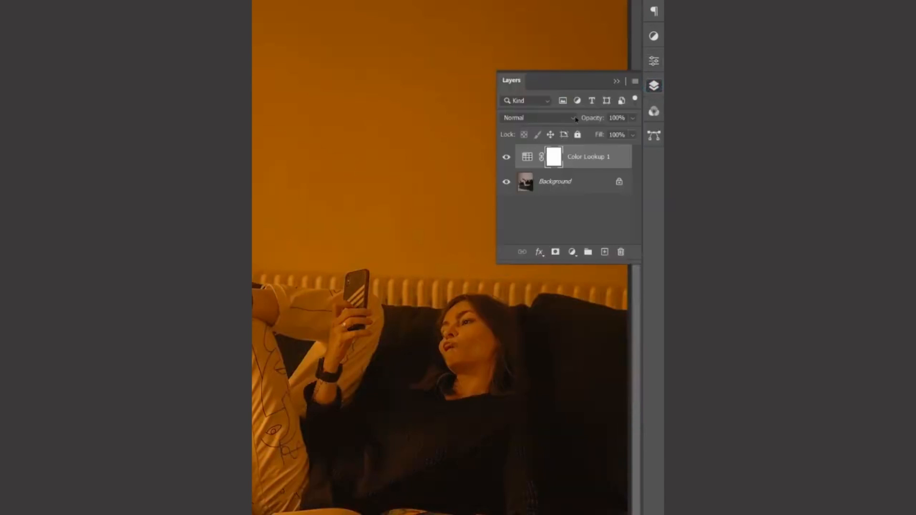
pyautogui.click(537, 117)
pyautogui.click(559, 278)
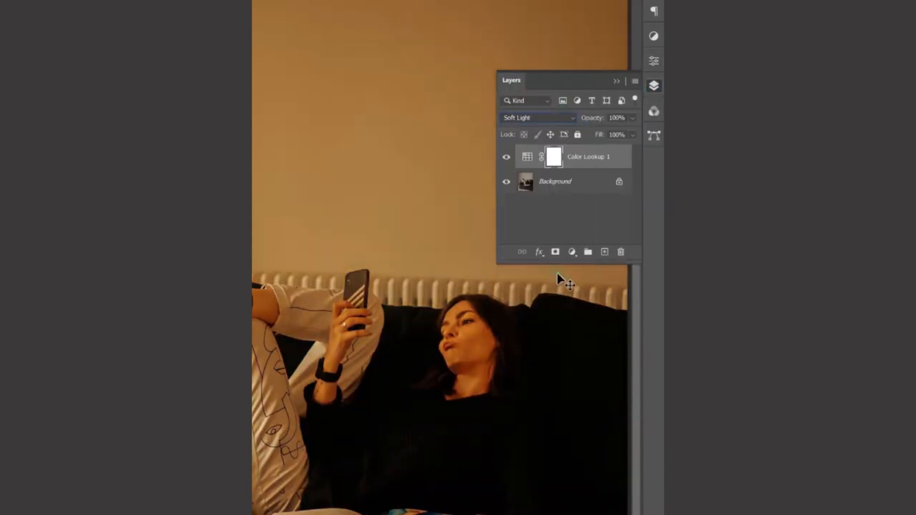
pyautogui.click(616, 82)
# - Draw a white rectangle across the full width of the upper wall and duplicate it four times downward at even spacing
pyautogui.click(262, 282)
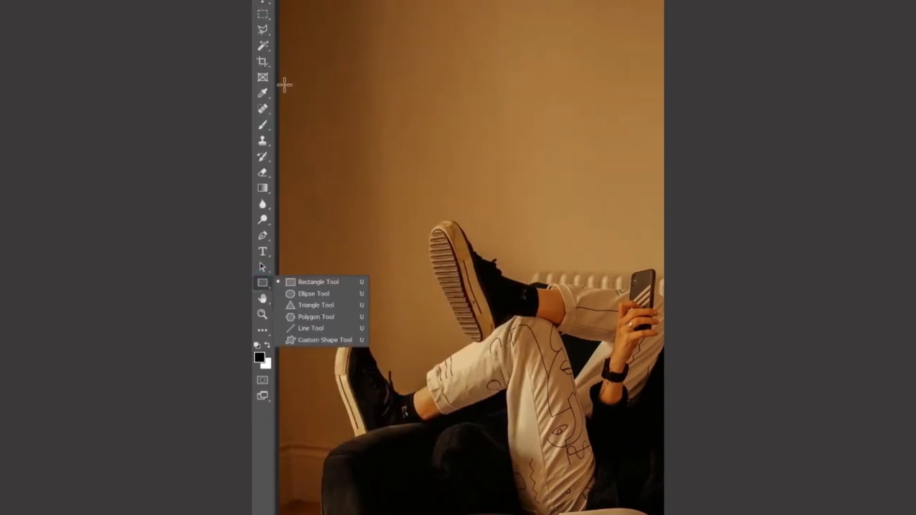
pyautogui.moveTo(269, 75); pyautogui.dragTo(642, 100)
pyautogui.press('v')
pyautogui.keyDown('alt'); pyautogui.moveTo(483, 87); pyautogui.dragTo(477, 129); pyautogui.keyUp('alt')
pyautogui.keyDown('alt'); pyautogui.moveTo(477, 130); pyautogui.dragTo(471, 177); pyautogui.keyUp('alt')
pyautogui.keyDown('alt'); pyautogui.moveTo(470, 174); pyautogui.dragTo(465, 219); pyautogui.keyUp('alt')
pyautogui.keyDown('alt'); pyautogui.moveTo(465, 217); pyautogui.dragTo(461, 262); pyautogui.keyUp('alt')
# - Rasterize all five rectangle layers and merge them into a single layer
pyautogui.click(657, 89)
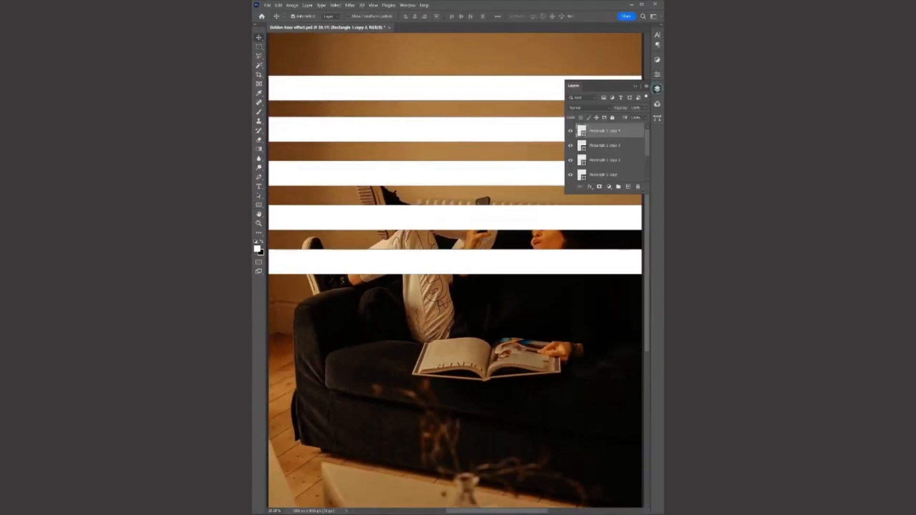
pyautogui.moveTo(608, 195); pyautogui.dragTo(608, 238)
pyautogui.keyDown('shift'); pyautogui.click(607, 191); pyautogui.keyUp('shift')
pyautogui.rightClick(587, 135)
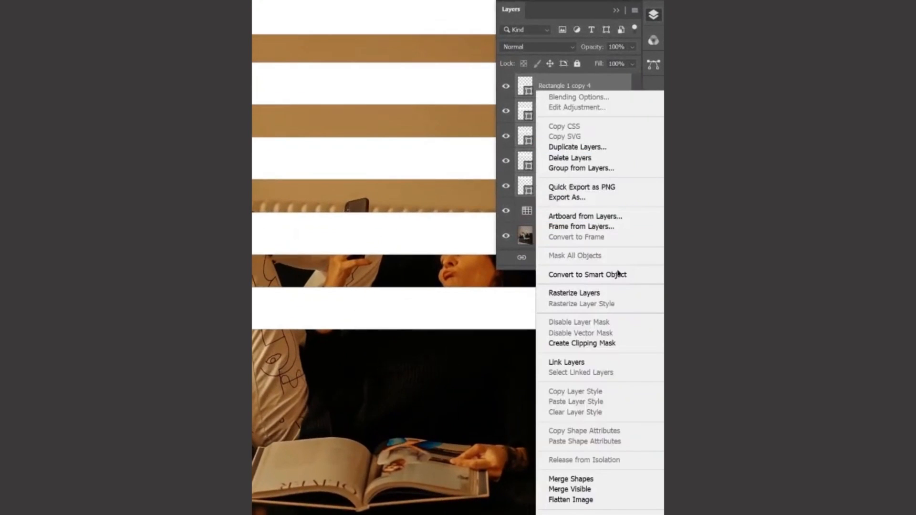
pyautogui.click(613, 292)
pyautogui.rightClick(610, 266)
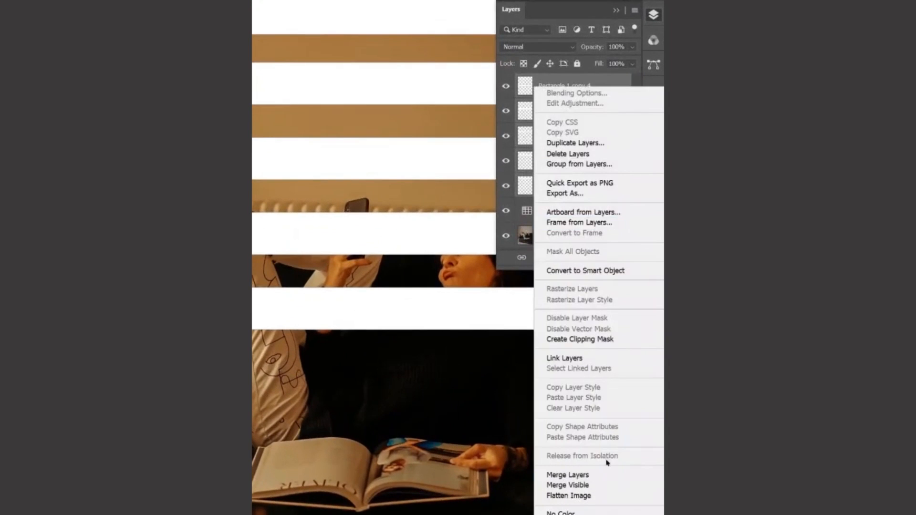
pyautogui.click(606, 475)
pyautogui.click(615, 10)
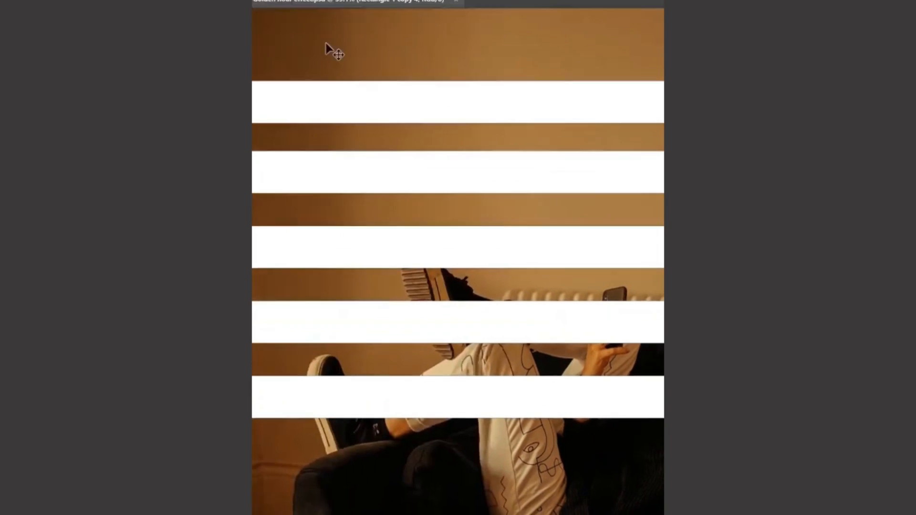
# - Select two narrow vertical strips across the white bars near both ends and erase the bars inside them
pyautogui.click(261, 41)
pyautogui.moveTo(311, 66); pyautogui.dragTo(357, 427)
pyautogui.keyDown('shift'); pyautogui.moveTo(575, 63); pyautogui.dragTo(603, 287); pyautogui.keyUp('shift')
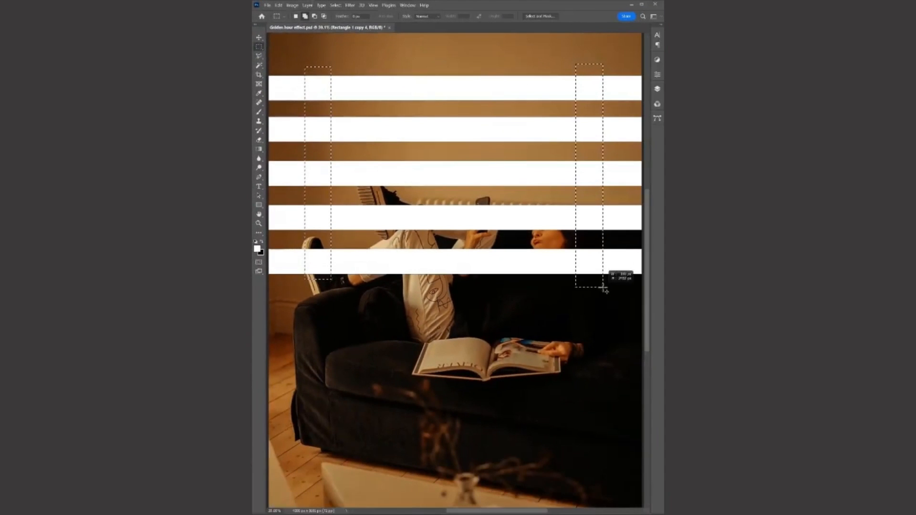
pyautogui.click(258, 140)
pyautogui.moveTo(318, 81); pyautogui.dragTo(318, 292)
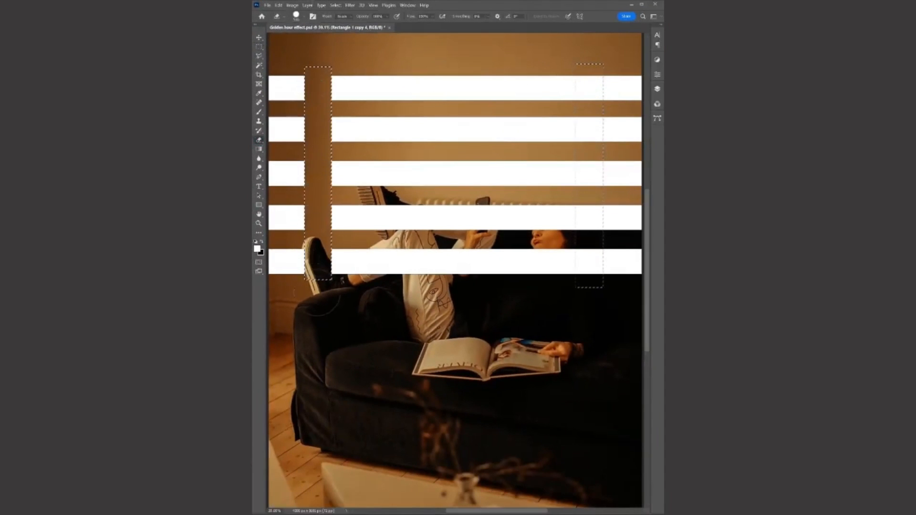
pyautogui.moveTo(589, 72); pyautogui.dragTo(590, 276)
# - Distort the merged bars so they slant upward to the right, and resize them over the wall with Free Transform
pyautogui.hotkey('ctrl', 't')
pyautogui.rightClick(451, 167)
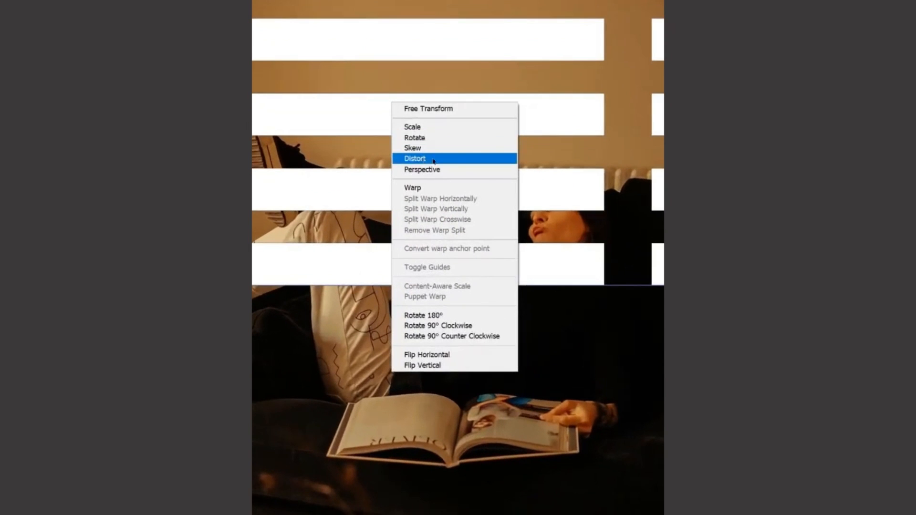
pyautogui.click(433, 160)
pyautogui.moveTo(268, 173); pyautogui.dragTo(269, 266)
pyautogui.moveTo(350, 217); pyautogui.dragTo(351, 144)
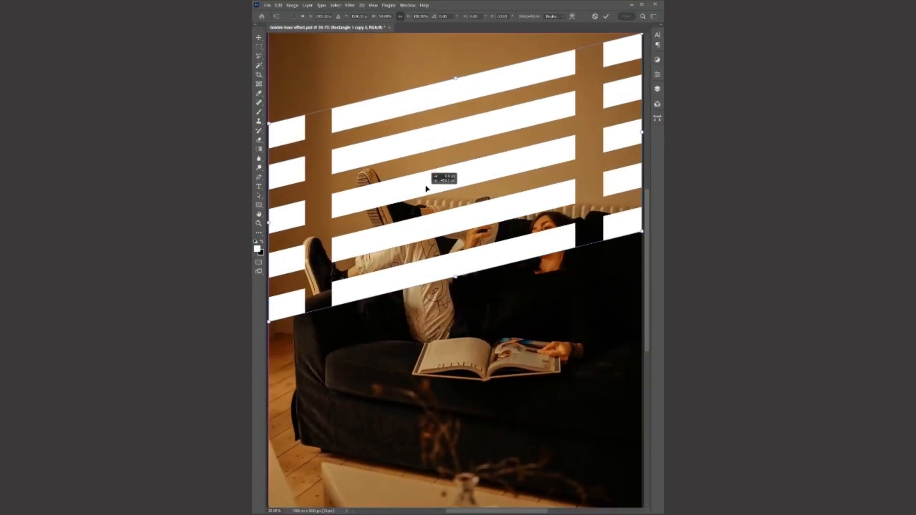
pyautogui.rightClick(454, 278)
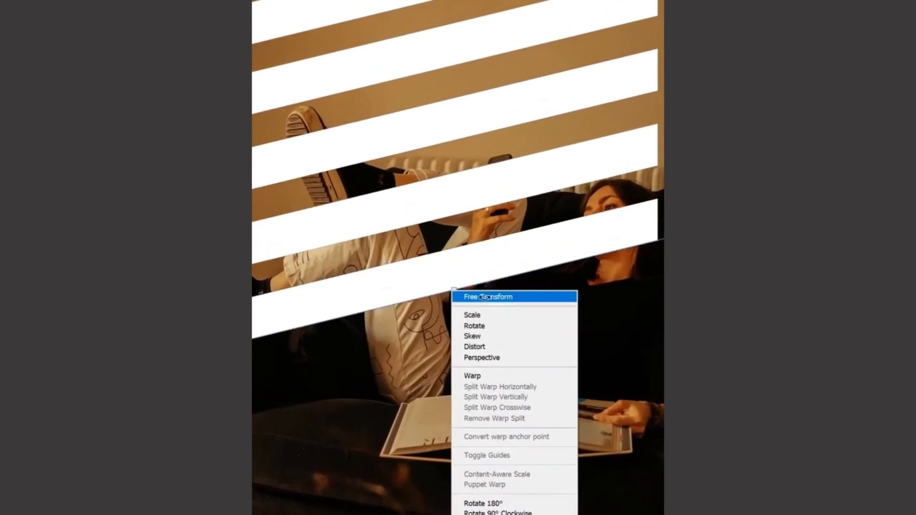
pyautogui.click(485, 297)
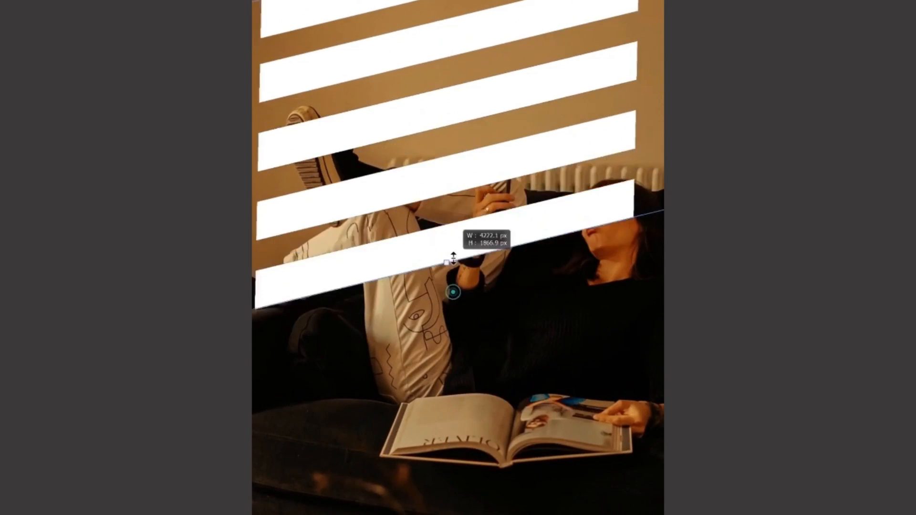
# - Set the bars layer's blending mode to Overlay
pyautogui.click(649, 81)
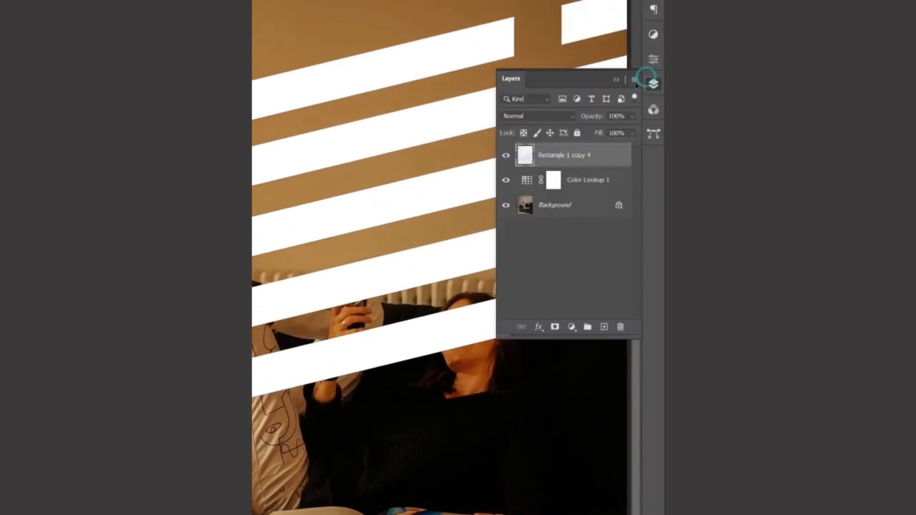
pyautogui.click(538, 116)
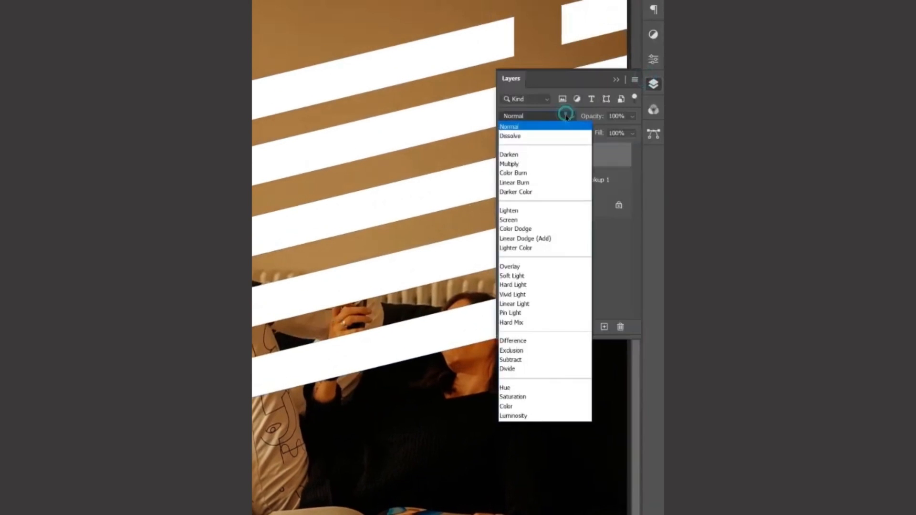
pyautogui.click(524, 266)
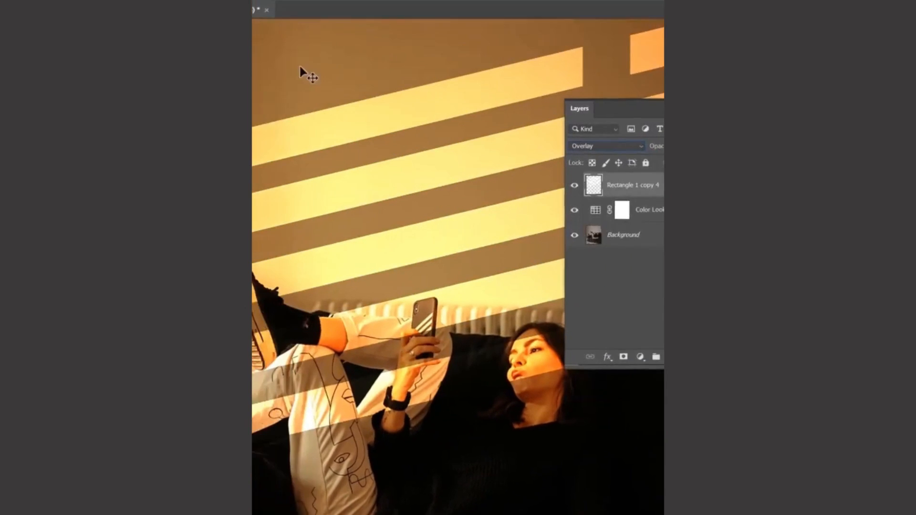
# - Soften the edges of the light bars with a Gaussian Blur
pyautogui.click(282, 7)
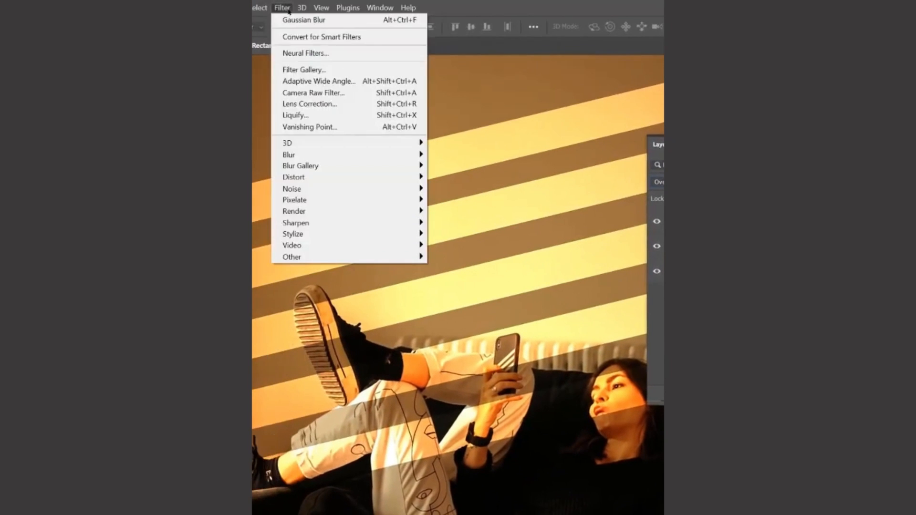
pyautogui.moveTo(382, 154)
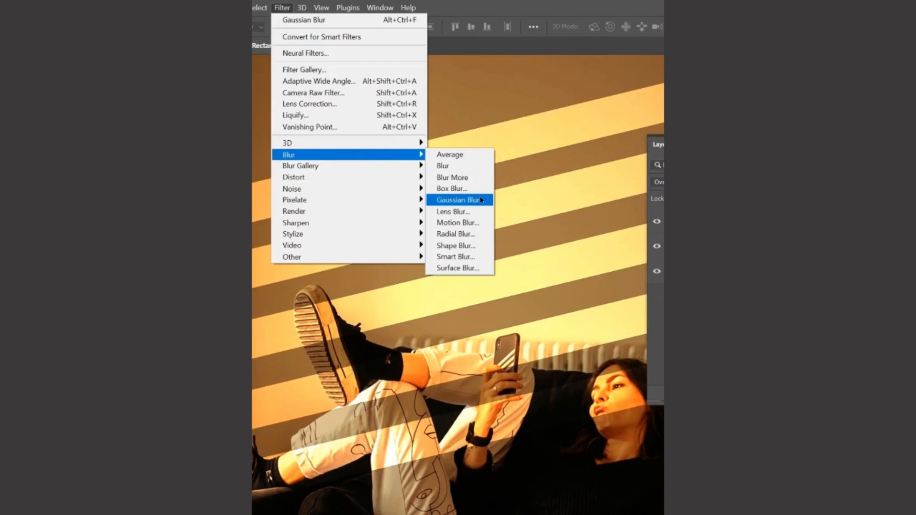
pyautogui.click(481, 199)
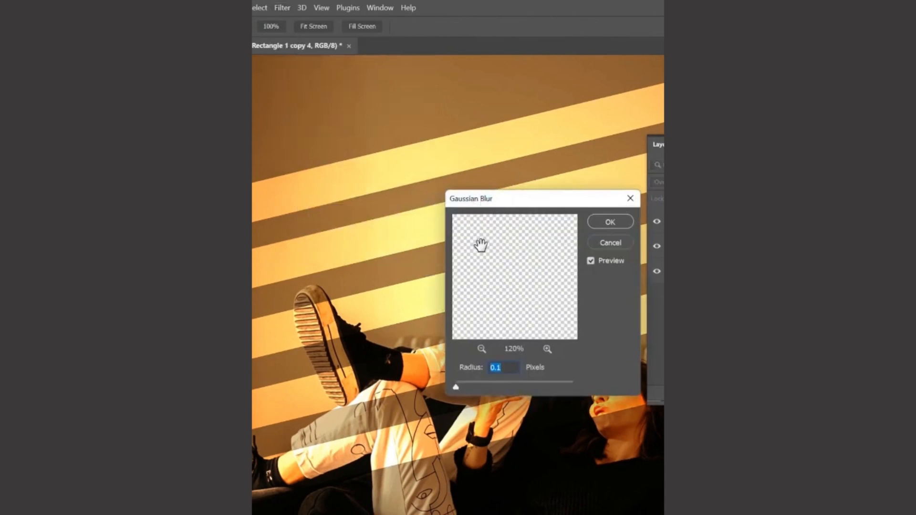
pyautogui.moveTo(464, 389); pyautogui.dragTo(511, 388)
pyautogui.click(603, 221)
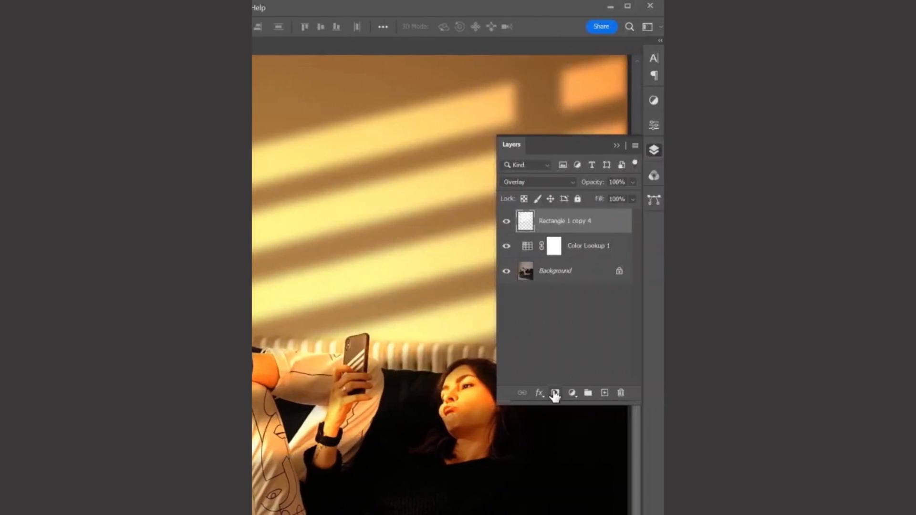
# - Fade the light bars at both side edges with gradients on a layer mask and lower the layer's opacity to 61%
pyautogui.click(556, 392)
pyautogui.click(616, 145)
pyautogui.click(261, 252)
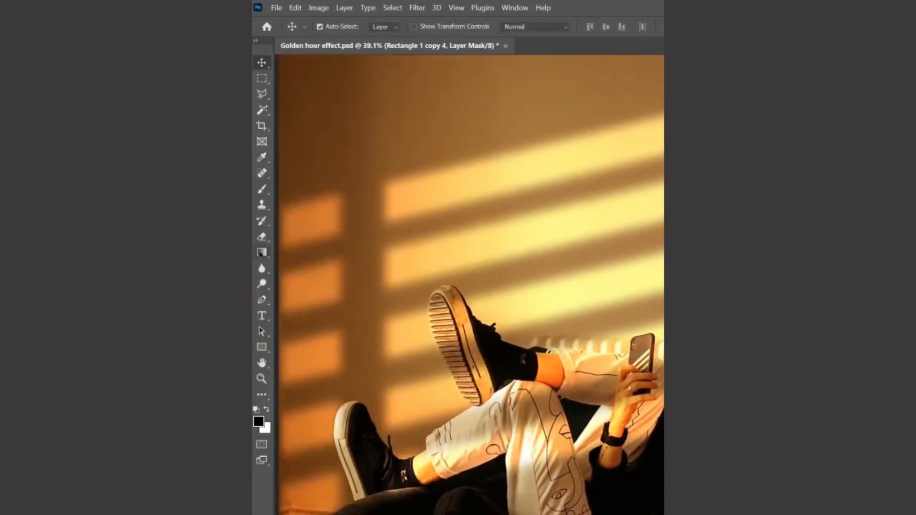
pyautogui.moveTo(278, 276); pyautogui.dragTo(362, 275)
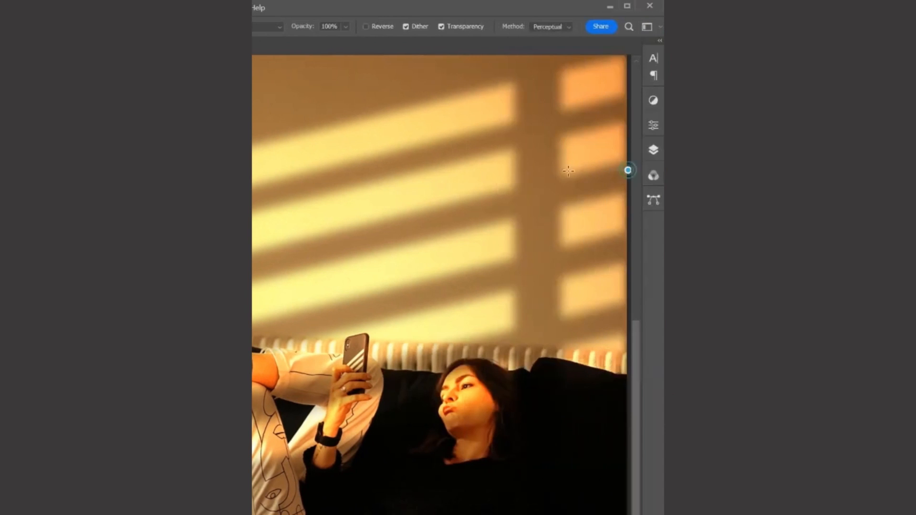
pyautogui.moveTo(568, 171)
pyautogui.mouseDown()
pyautogui.moveTo(626, 160)
pyautogui.moveTo(569, 185)
pyautogui.mouseUp()
pyautogui.click(654, 151)
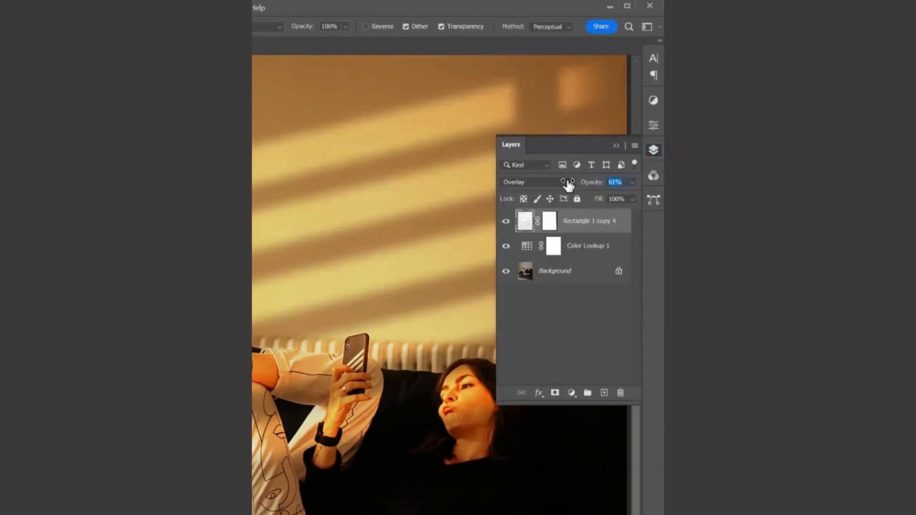
pyautogui.click(615, 146)
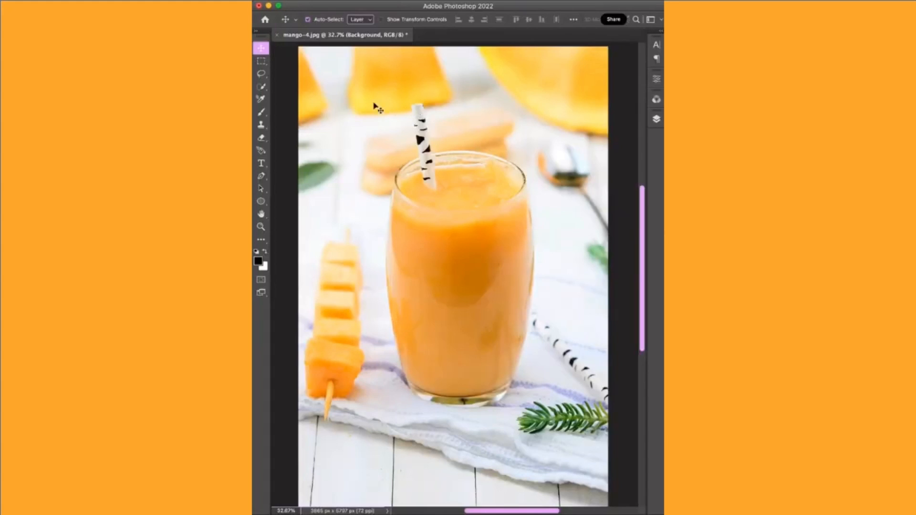
# - Select the smoothie glass with the Quick Selection tool and copy it to a new layer
pyautogui.click(261, 86)
pyautogui.moveTo(385, 219)
pyautogui.mouseDown()
pyautogui.moveTo(517, 152)
pyautogui.moveTo(392, 205)
pyautogui.moveTo(527, 289)
pyautogui.mouseUp()
pyautogui.click(654, 120)
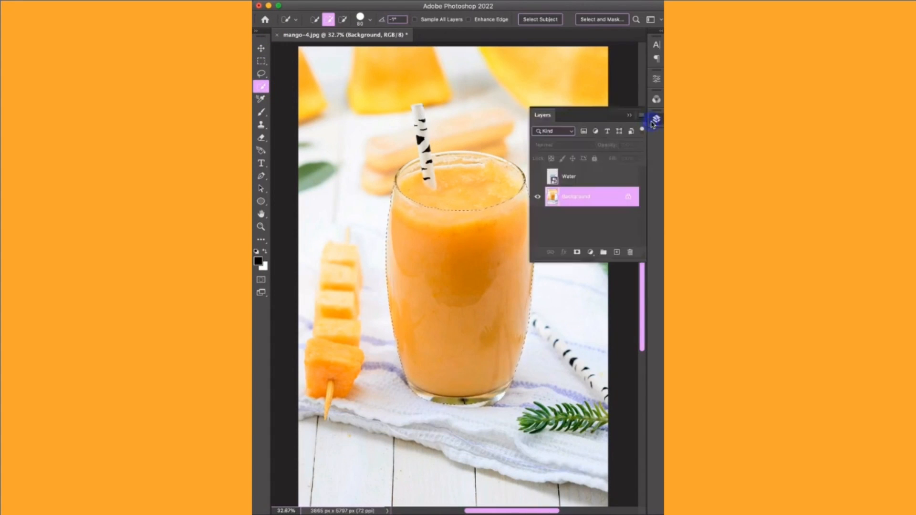
pyautogui.hotkey('ctrl', 'j')
# - Show the Water layer and enlarge its droplet image until it covers the body of the glass
pyautogui.click(538, 177)
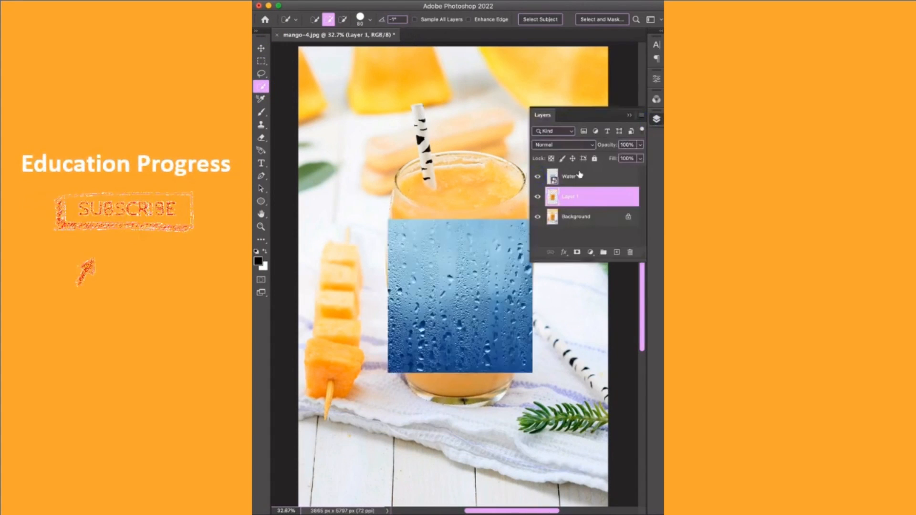
pyautogui.click(587, 176)
pyautogui.click(623, 118)
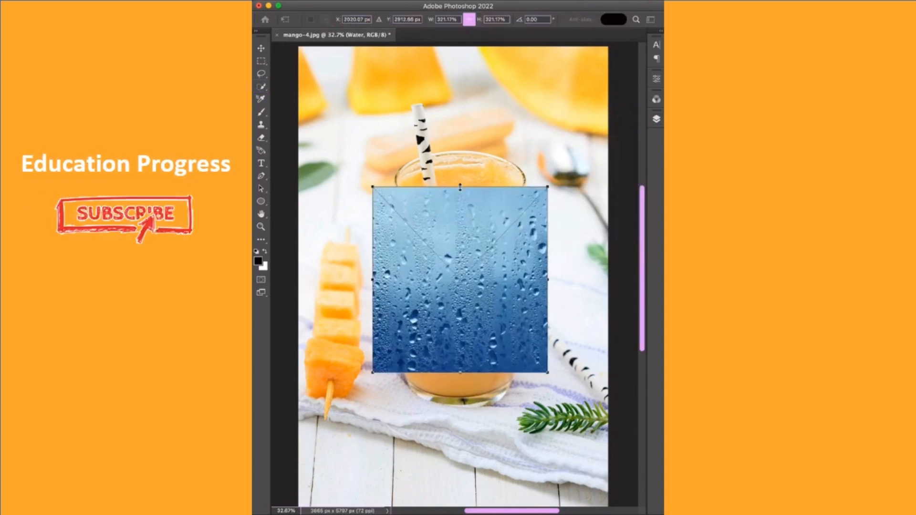
pyautogui.click(656, 118)
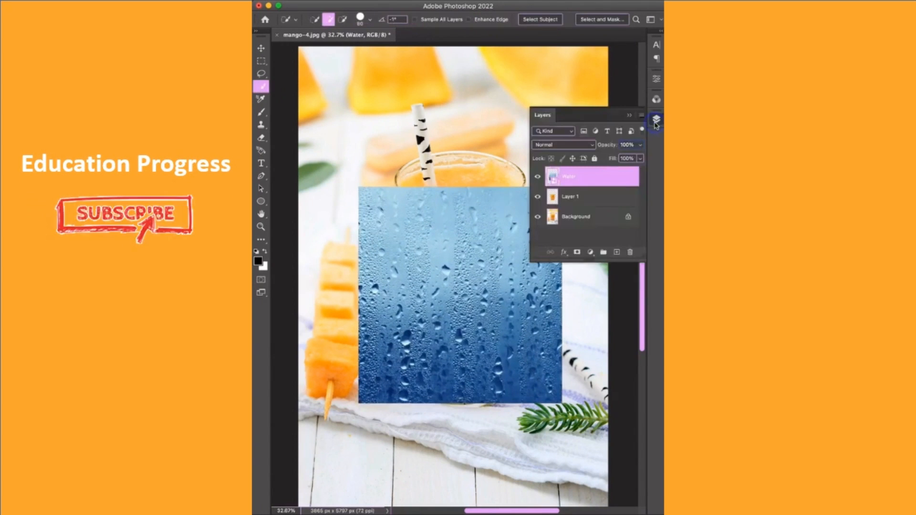
# - Clip the Water layer to the copied glass layer and set its blending mode to Soft Light
pyautogui.keyDown('alt'); pyautogui.click(556, 186); pyautogui.keyUp('alt')
pyautogui.click(563, 144)
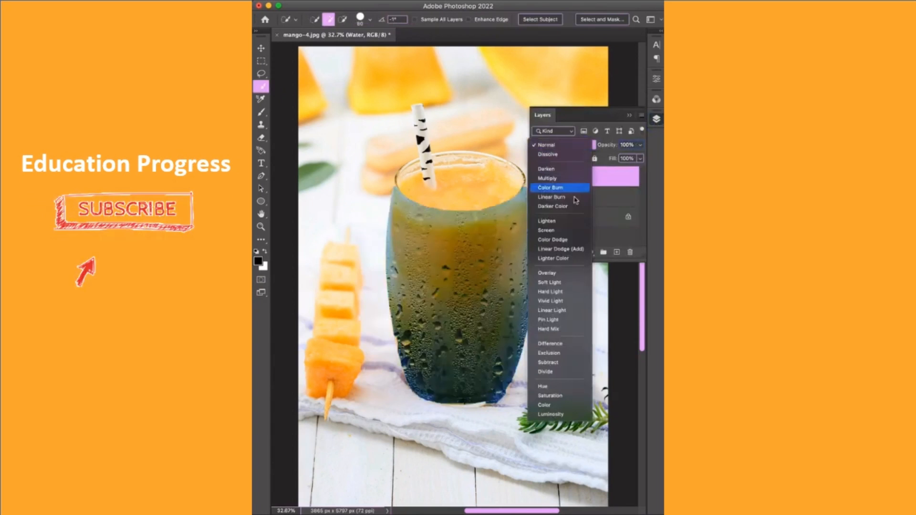
pyautogui.click(572, 282)
# - Add a layer mask to the Water layer and paint black over the glass's rim to hide the droplets there
pyautogui.click(576, 251)
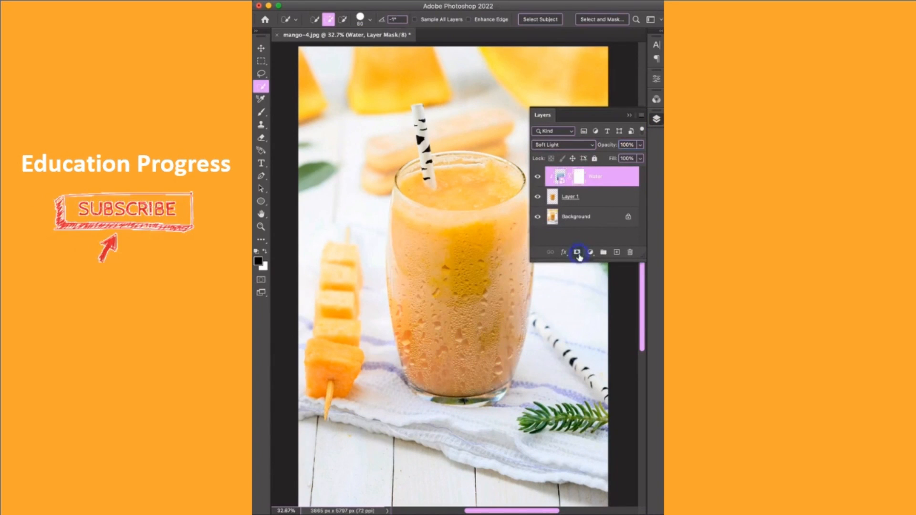
pyautogui.press('b')
pyautogui.click(629, 115)
pyautogui.moveTo(404, 169); pyautogui.dragTo(457, 201)
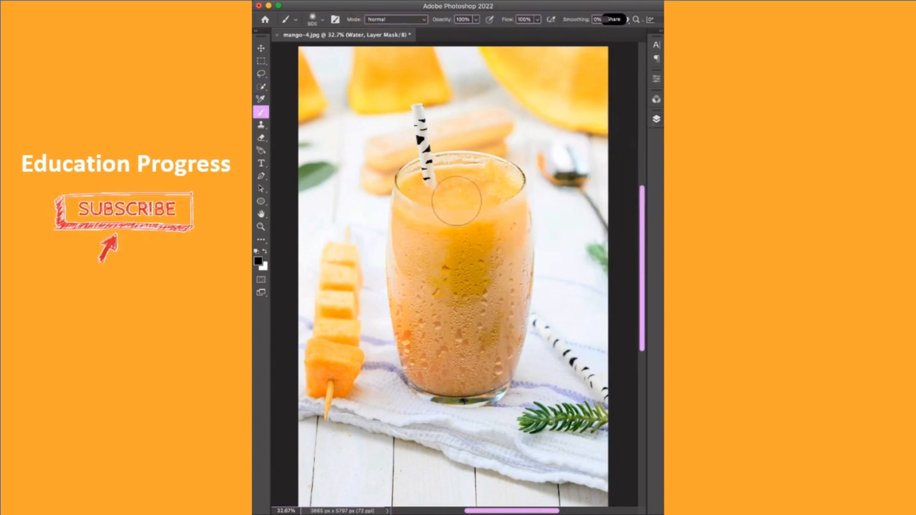
# - Add a Levels adjustment layer above the Water layer and adjust its sliders to brighten the image
pyautogui.click(655, 118)
pyautogui.click(590, 252)
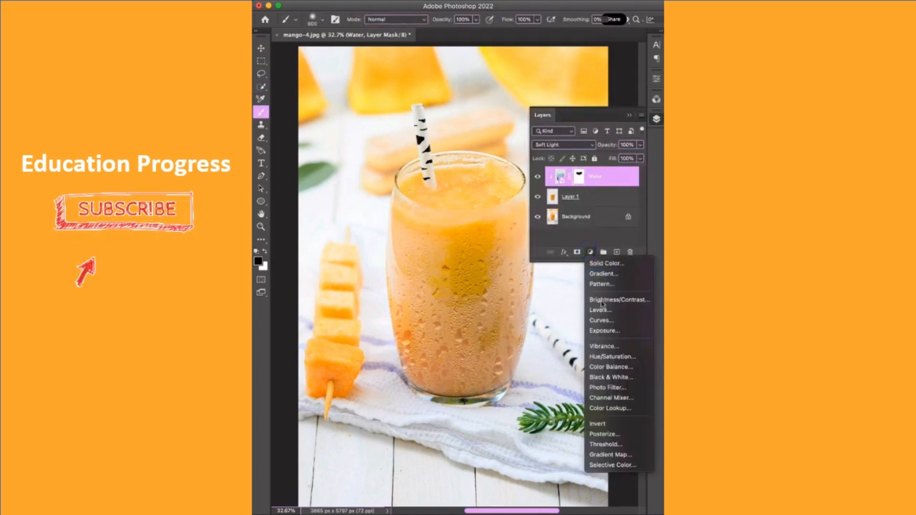
pyautogui.click(601, 312)
pyautogui.moveTo(553, 207); pyautogui.dragTo(596, 181)
pyautogui.click(629, 75)
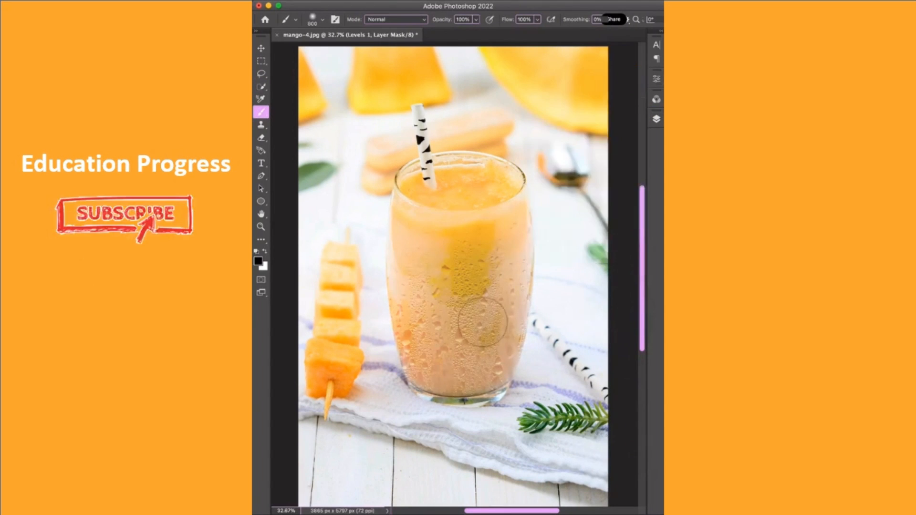
pyautogui.press('super+plus')
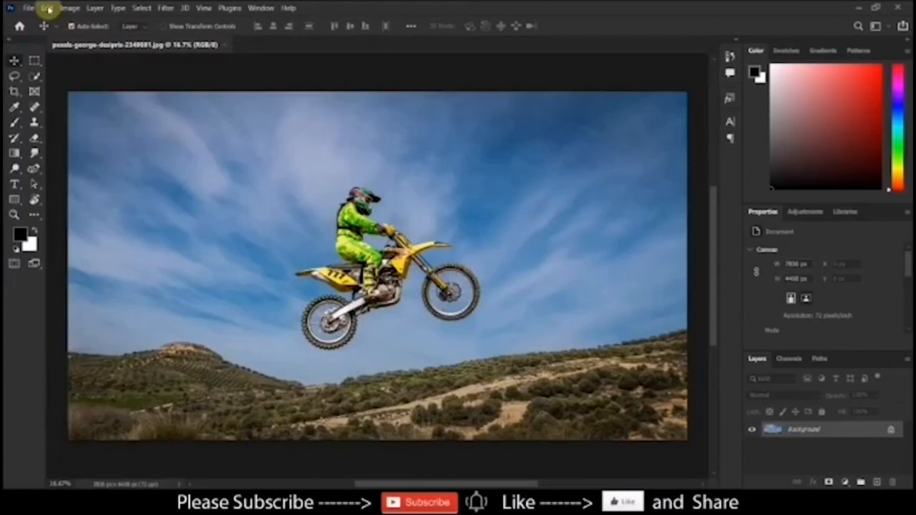
# - Replace the sky behind the motocross rider with a pink-clouded sunset sky and raise Shift Edge to about 22
pyautogui.click(48, 9)
pyautogui.click(71, 296)
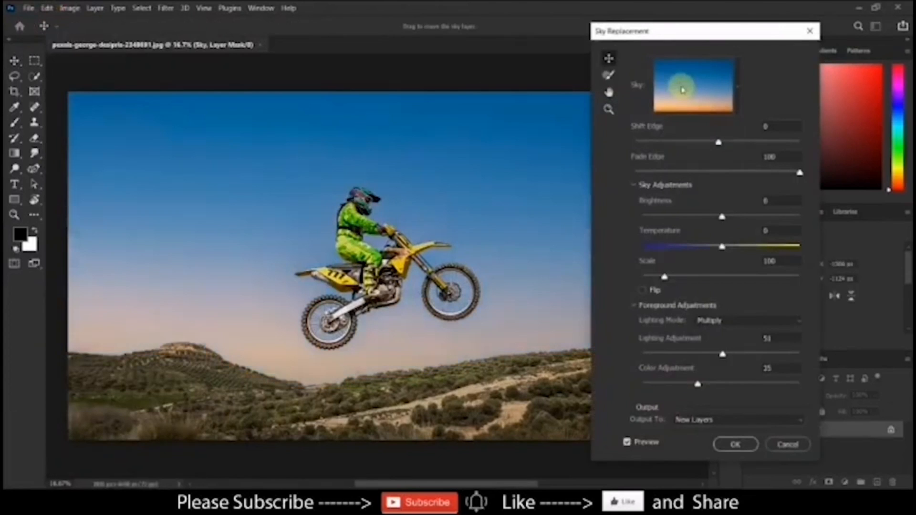
pyautogui.click(739, 88)
pyautogui.click(639, 186)
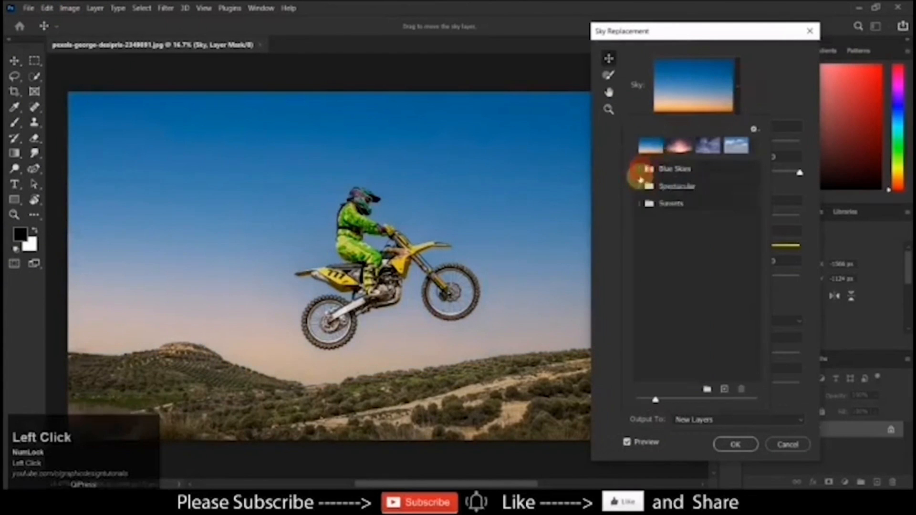
pyautogui.click(639, 186)
pyautogui.click(640, 201)
pyautogui.click(678, 234)
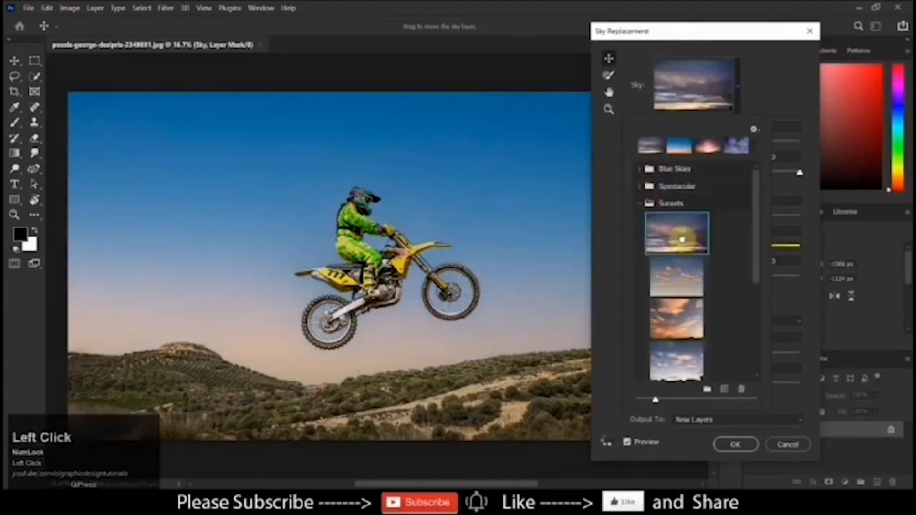
pyautogui.click(772, 72)
pyautogui.moveTo(719, 142)
pyautogui.mouseDown()
pyautogui.moveTo(761, 141)
pyautogui.moveTo(735, 142)
pyautogui.mouseUp()
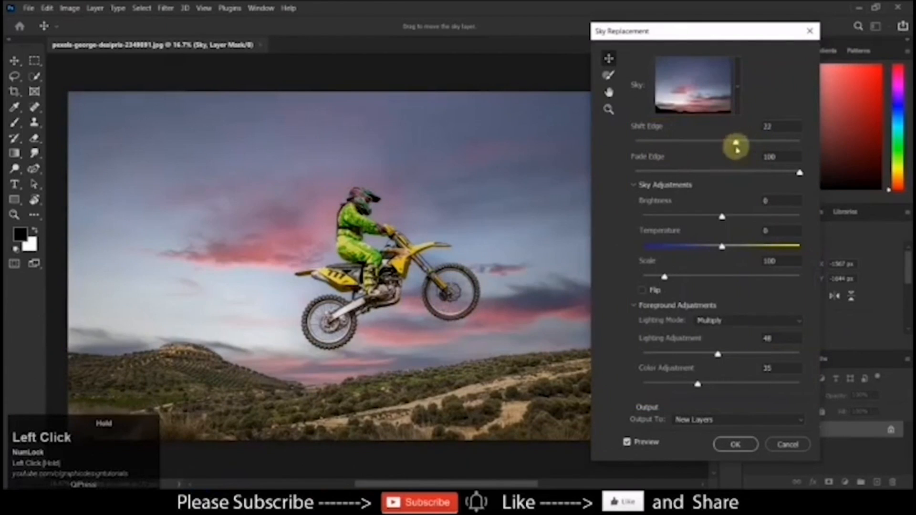
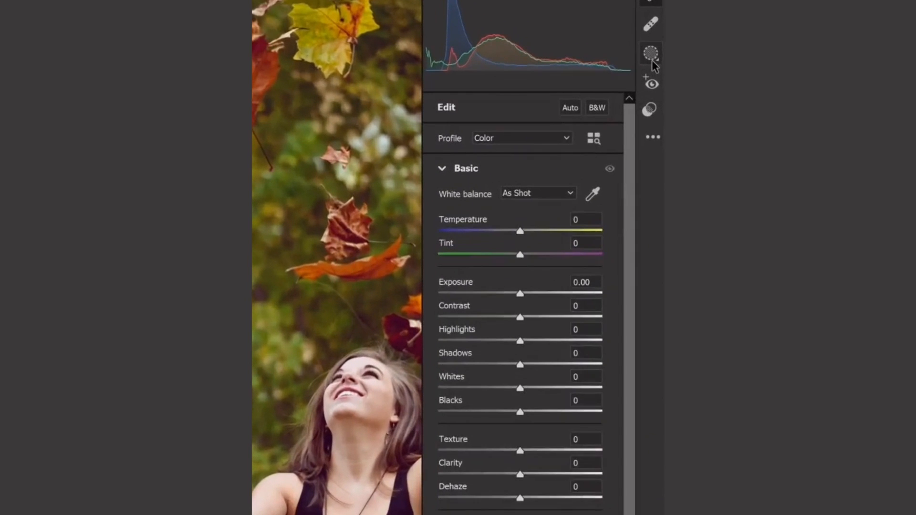
# - Mask the background of the autumn photo and add the falling leaves to the mask with a size 9 brush
pyautogui.click(655, 92)
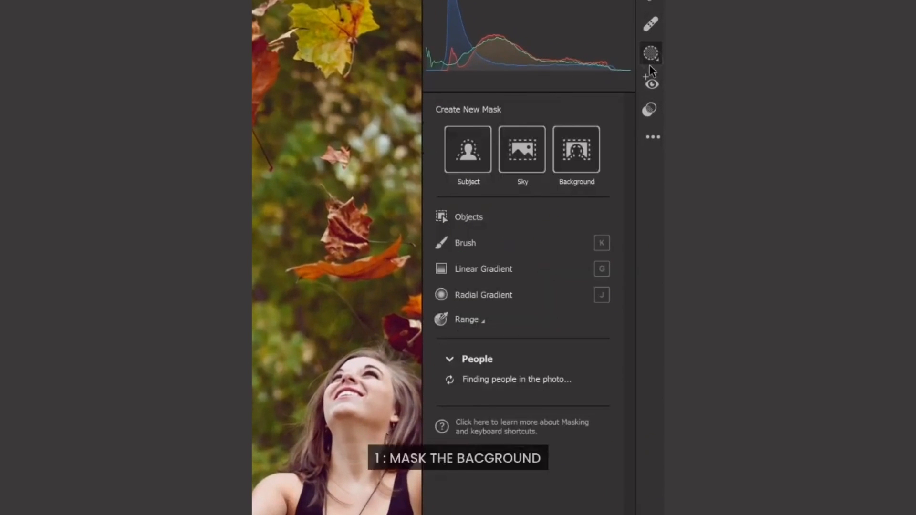
pyautogui.click(575, 154)
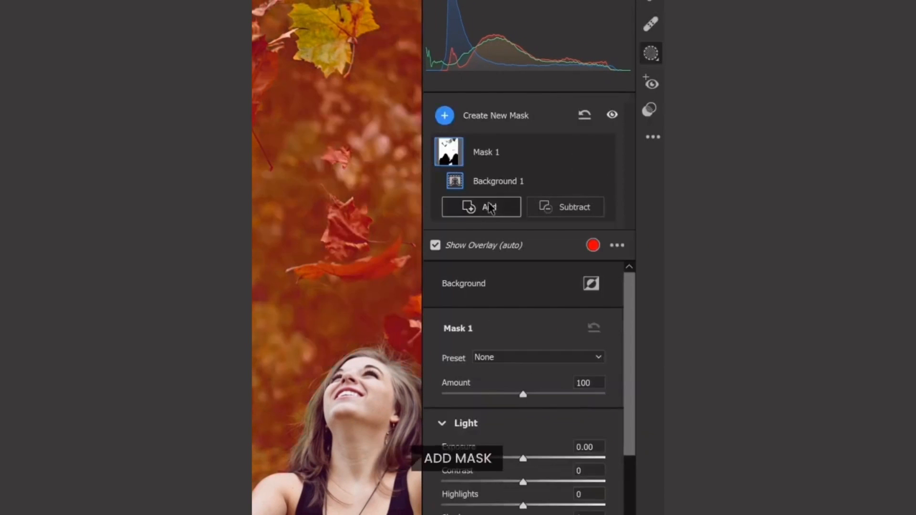
pyautogui.click(507, 203)
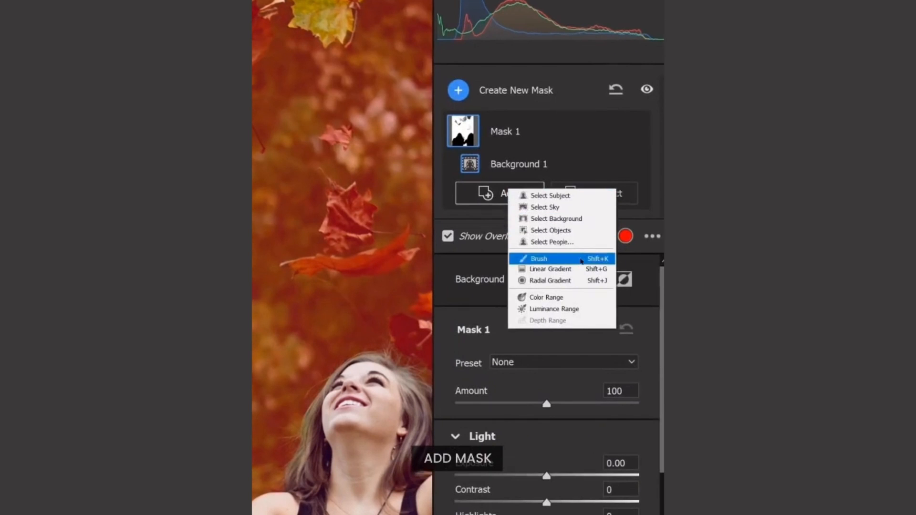
pyautogui.click(581, 261)
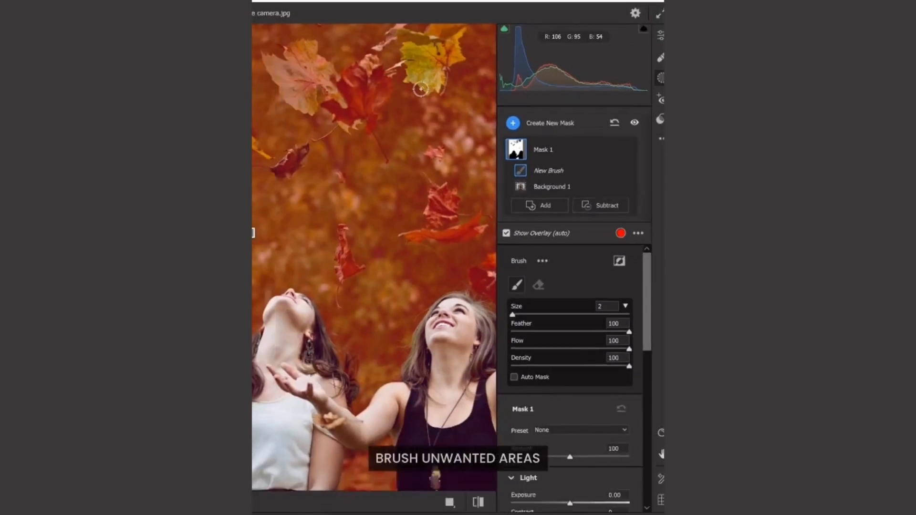
pyautogui.press(']')
pyautogui.press(']')
pyautogui.press(']')
pyautogui.press(']')
pyautogui.press(']')
pyautogui.press(']')
pyautogui.press(']')
pyautogui.moveTo(352, 105)
pyautogui.mouseDown()
pyautogui.moveTo(391, 32)
pyautogui.moveTo(288, 69)
pyautogui.mouseUp()
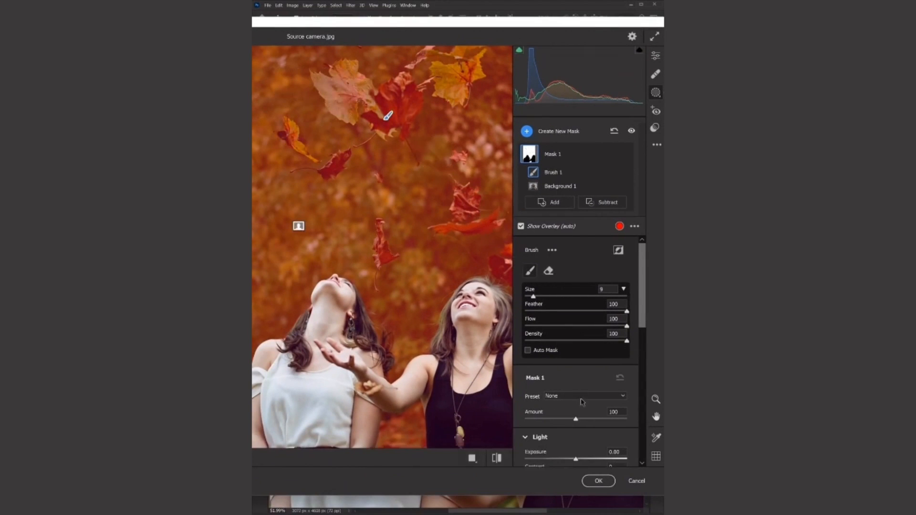
# - Set the background mask's Exposure to +0.50, Contrast +12, Highlights +13, Shadows -13, Whites -12, Blacks -13 and Temperature +7
pyautogui.scroll(-3, 581, 401)
pyautogui.moveTo(576, 288); pyautogui.dragTo(582, 302)
pyautogui.moveTo(575, 346); pyautogui.dragTo(569, 346)
pyautogui.moveTo(575, 361); pyautogui.dragTo(568, 362)
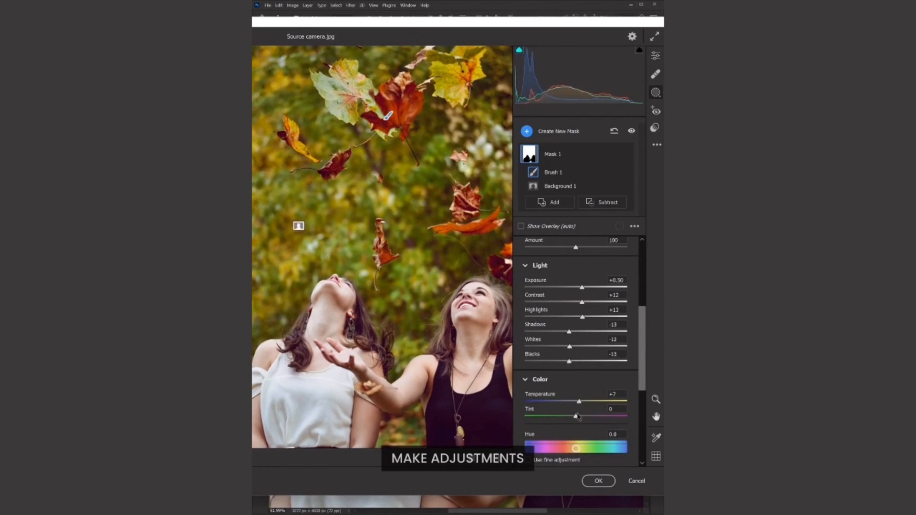
# - Shift the background mask's tint toward green and lower its tone curve with a point at input 56, output 45
pyautogui.moveTo(577, 416); pyautogui.dragTo(571, 416)
pyautogui.scroll(-2, 572, 381)
pyautogui.moveTo(575, 332); pyautogui.dragTo(579, 336)
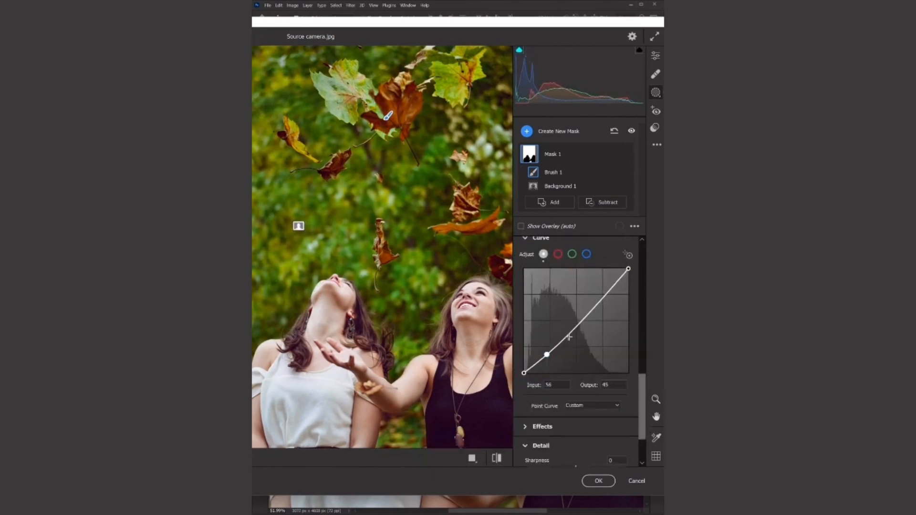
# - Set the background mask's Sharpness to +20, Noise Reduction to +7 and Defringe to +15
pyautogui.scroll(-1, 575, 357)
pyautogui.scroll(-1, 576, 357)
pyautogui.moveTo(576, 393)
pyautogui.mouseDown()
pyautogui.moveTo(586, 393)
pyautogui.moveTo(579, 408)
pyautogui.mouseUp()
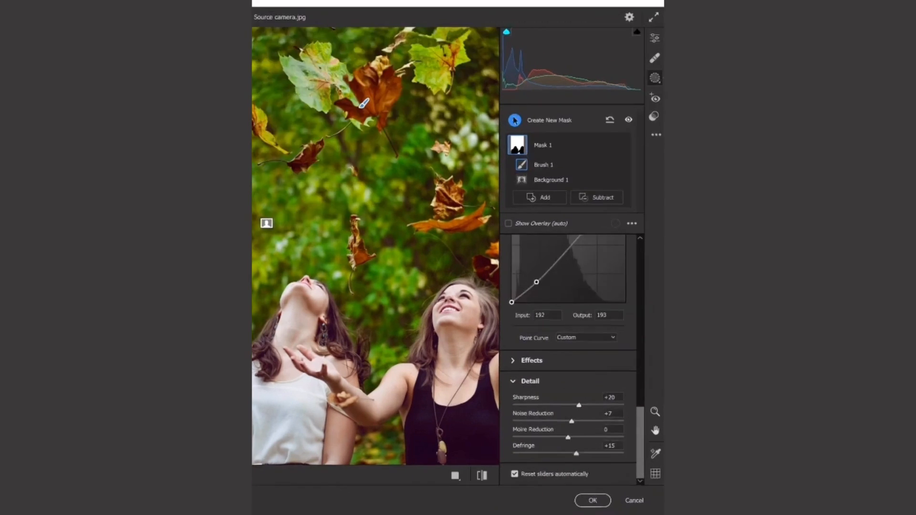
# - Create a subject mask and set its Exposure to +0.20, Contrast +5, Highlights -8, Shadows -13, Whites +5 and Blacks -10
pyautogui.click(526, 130)
pyautogui.click(497, 43)
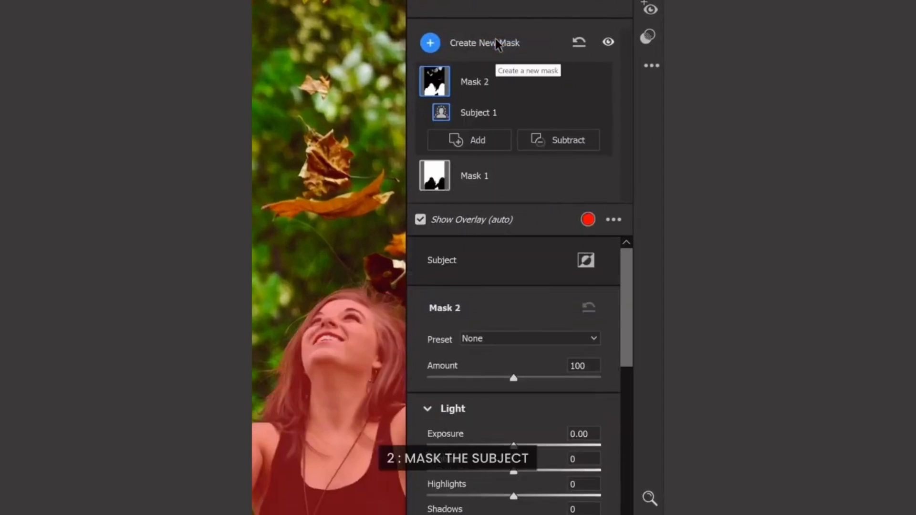
pyautogui.moveTo(552, 398); pyautogui.dragTo(555, 417)
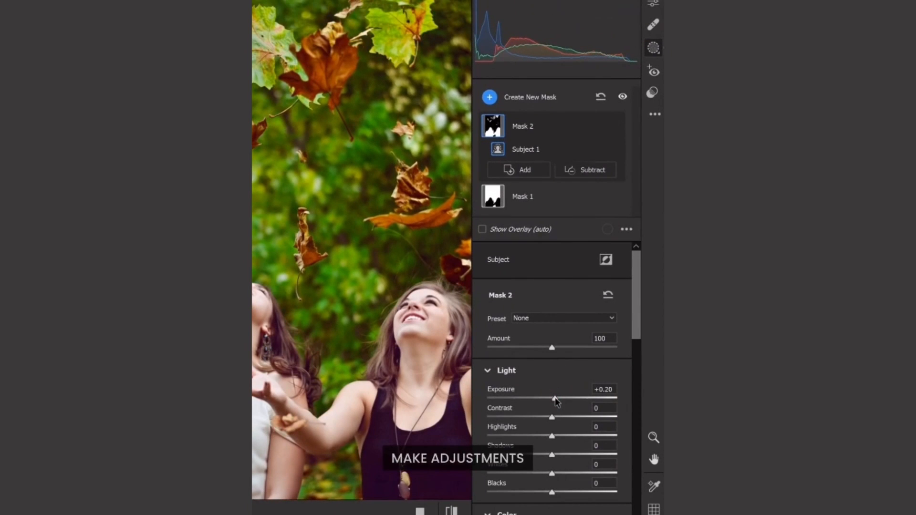
pyautogui.moveTo(552, 455); pyautogui.dragTo(543, 455)
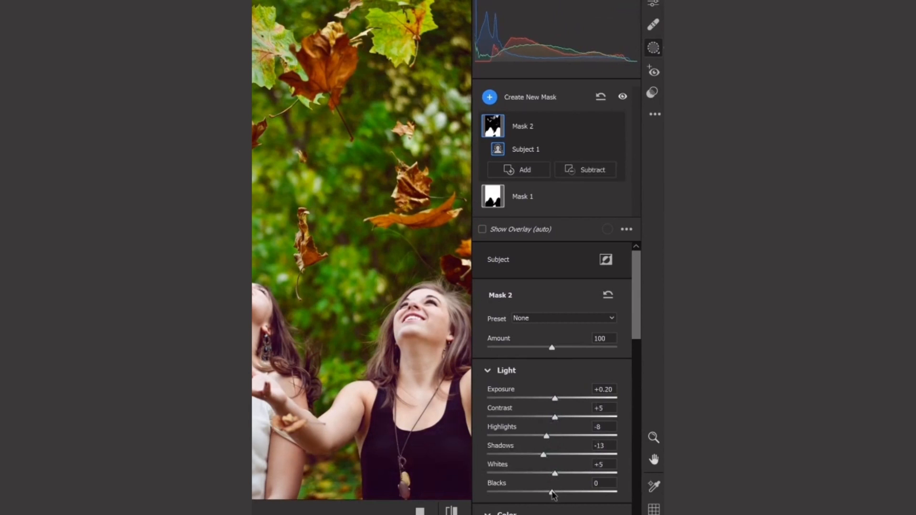
pyautogui.moveTo(552, 493); pyautogui.dragTo(546, 493)
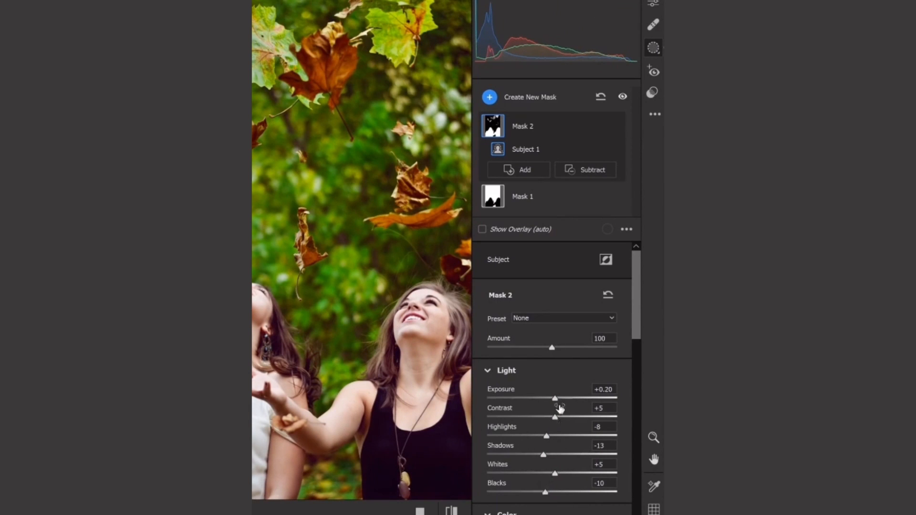
# - Remove the small distant leaf in the background with the healing tool and apply the Camera Raw edits
pyautogui.click(653, 24)
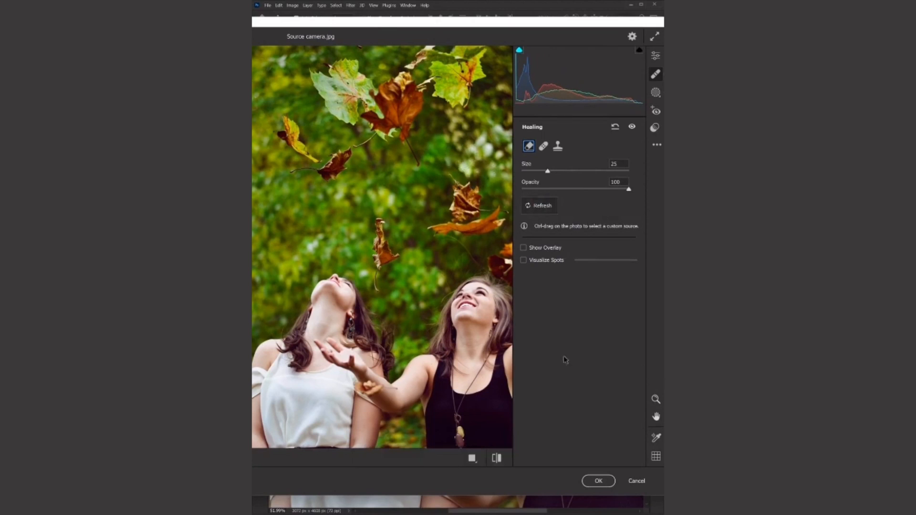
pyautogui.click(592, 480)
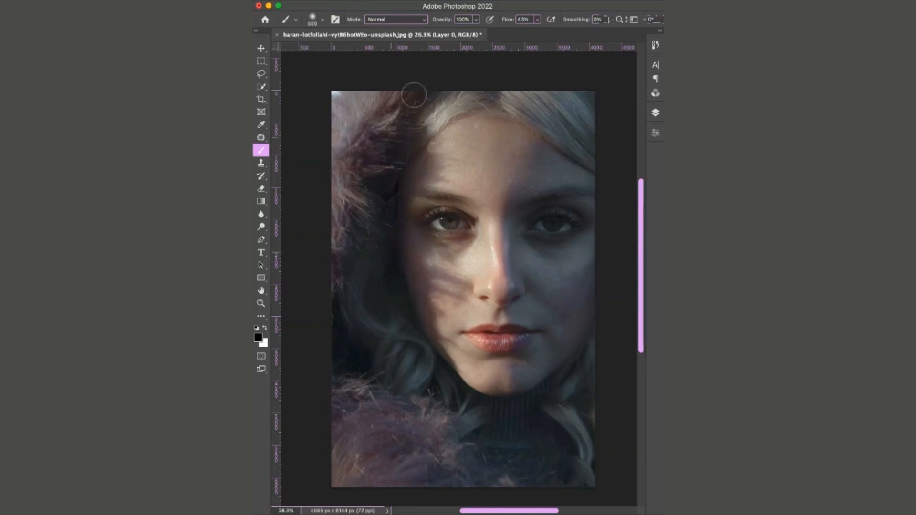
# - Try to paint black diagonal shadow stripes across the portrait with a soft brush
pyautogui.moveTo(413, 95); pyautogui.dragTo(307, 168)
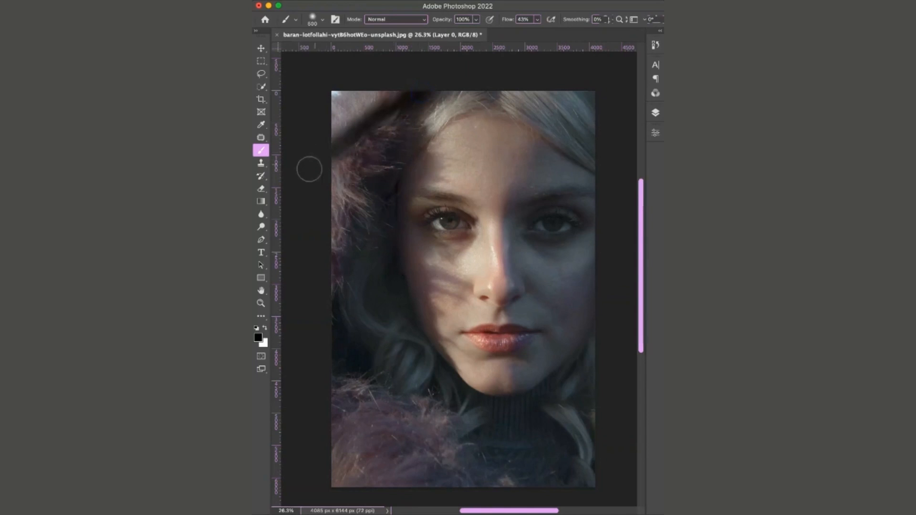
pyautogui.moveTo(493, 86); pyautogui.dragTo(315, 219)
pyautogui.moveTo(575, 102); pyautogui.dragTo(333, 280)
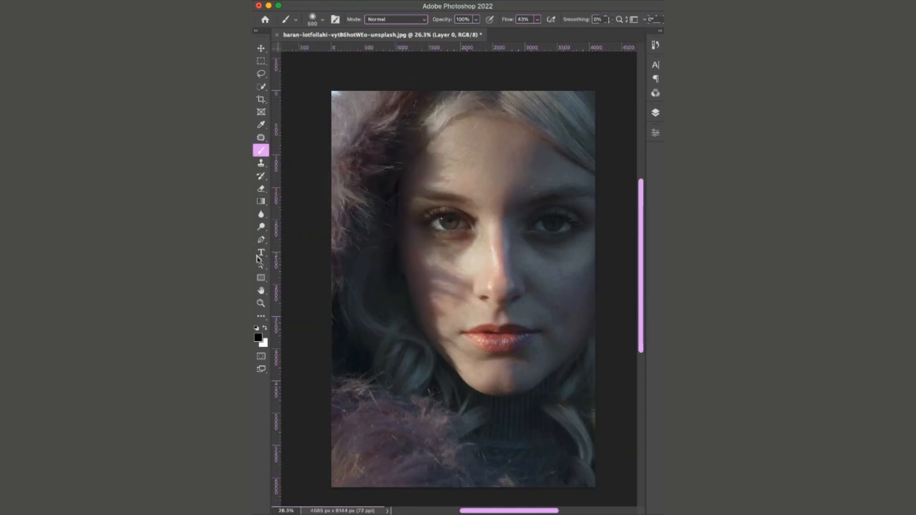
# - Draw a thin black rectangle across the portrait's upper edge and duplicate it downward into thirteen evenly spaced horizontal bars
pyautogui.click(261, 277)
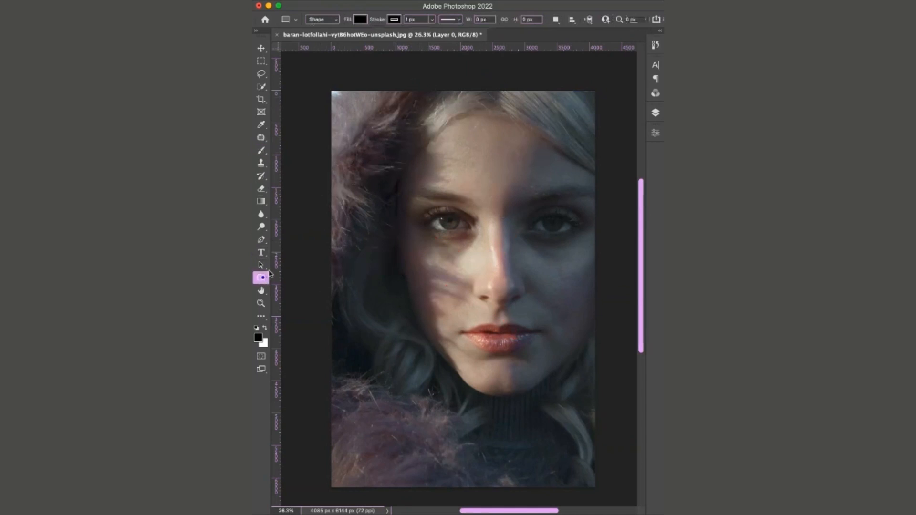
pyautogui.moveTo(328, 87); pyautogui.dragTo(605, 102)
pyautogui.press('v')
pyautogui.keyDown('alt'); pyautogui.moveTo(481, 100); pyautogui.dragTo(482, 164); pyautogui.keyUp('alt')
pyautogui.keyDown('alt'); pyautogui.moveTo(482, 164); pyautogui.dragTo(482, 196); pyautogui.keyUp('alt')
pyautogui.keyDown('alt'); pyautogui.moveTo(482, 195); pyautogui.dragTo(484, 292); pyautogui.keyUp('alt')
pyautogui.keyDown('alt'); pyautogui.moveTo(483, 292); pyautogui.dragTo(482, 356); pyautogui.keyUp('alt')
pyautogui.keyDown('alt'); pyautogui.moveTo(482, 355); pyautogui.dragTo(482, 421); pyautogui.keyUp('alt')
pyautogui.keyDown('alt'); pyautogui.moveTo(482, 421); pyautogui.dragTo(483, 453); pyautogui.keyUp('alt')
pyautogui.keyDown('alt'); pyautogui.moveTo(483, 453); pyautogui.dragTo(485, 488); pyautogui.keyUp('alt')
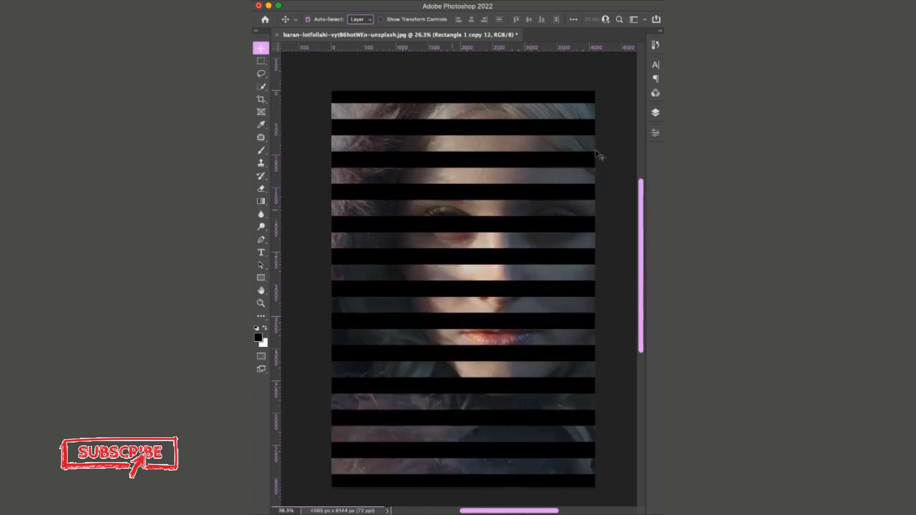
# - Select all the rectangle layers and convert them into one smart object for smart filters
pyautogui.click(655, 112)
pyautogui.keyDown('shift'); pyautogui.click(572, 410); pyautogui.keyUp('shift')
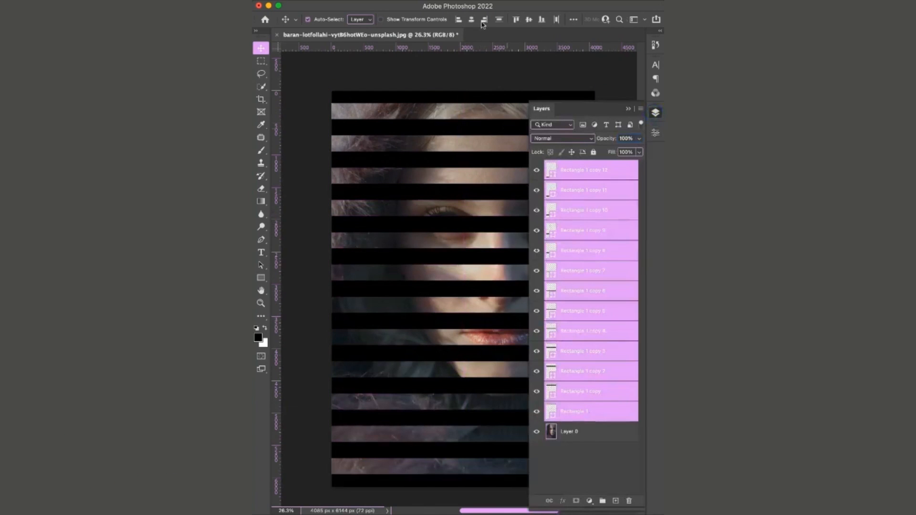
pyautogui.click(416, 6)
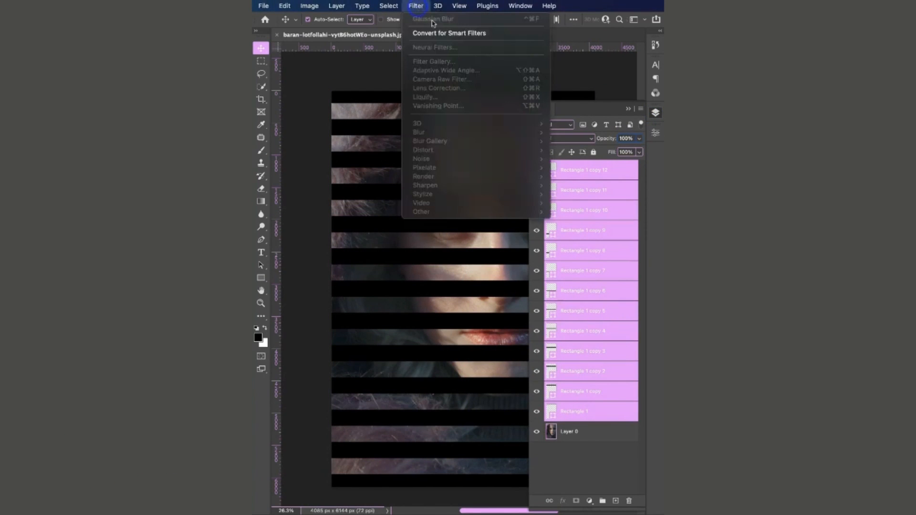
pyautogui.click(495, 32)
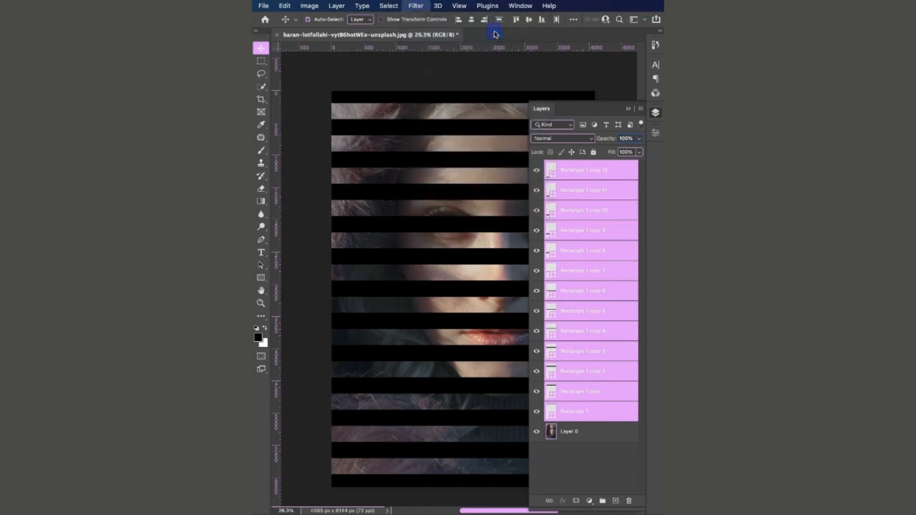
pyautogui.click(628, 110)
# - Rotate and enlarge the striped smart object so its black bars run diagonally across the whole portrait
pyautogui.press('super+t')
pyautogui.press('super+minus')
pyautogui.moveTo(511, 380); pyautogui.dragTo(568, 349)
pyautogui.moveTo(543, 225); pyautogui.dragTo(571, 201)
pyautogui.moveTo(411, 304); pyautogui.dragTo(379, 330)
pyautogui.moveTo(567, 212); pyautogui.dragTo(563, 214)
pyautogui.press('Return')
# - Apply a Gaussian Blur with a radius of 200.1 pixels to the diagonal stripes
pyautogui.scroll(5, 474, 266)
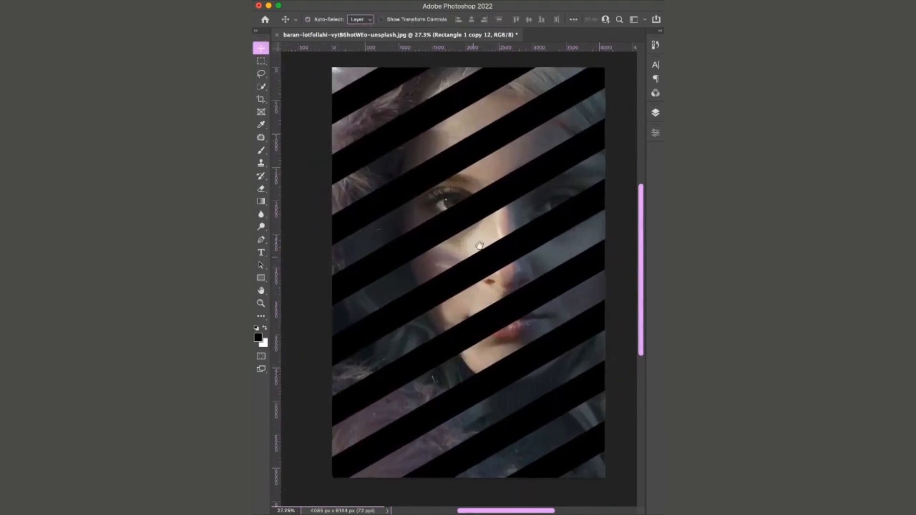
pyautogui.scroll(1, 479, 245)
pyautogui.click(416, 6)
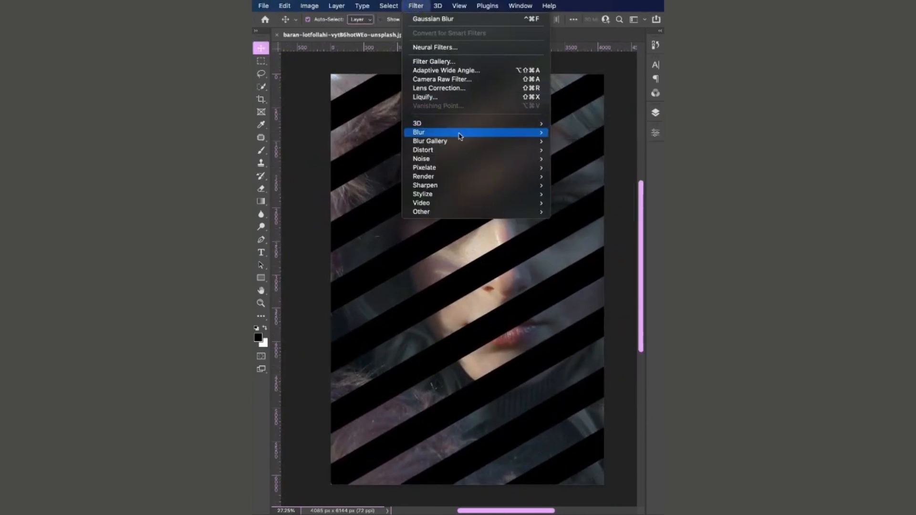
pyautogui.moveTo(459, 136)
pyautogui.click(596, 167)
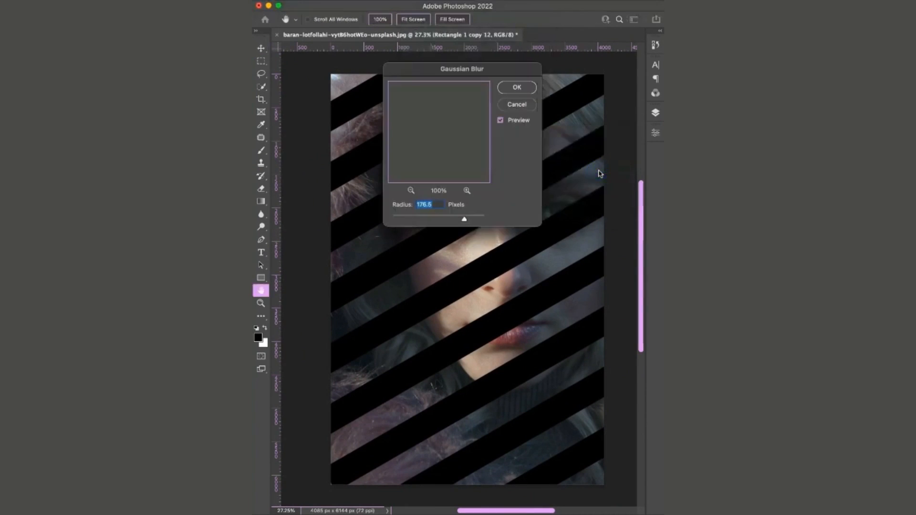
pyautogui.moveTo(464, 219); pyautogui.dragTo(468, 220)
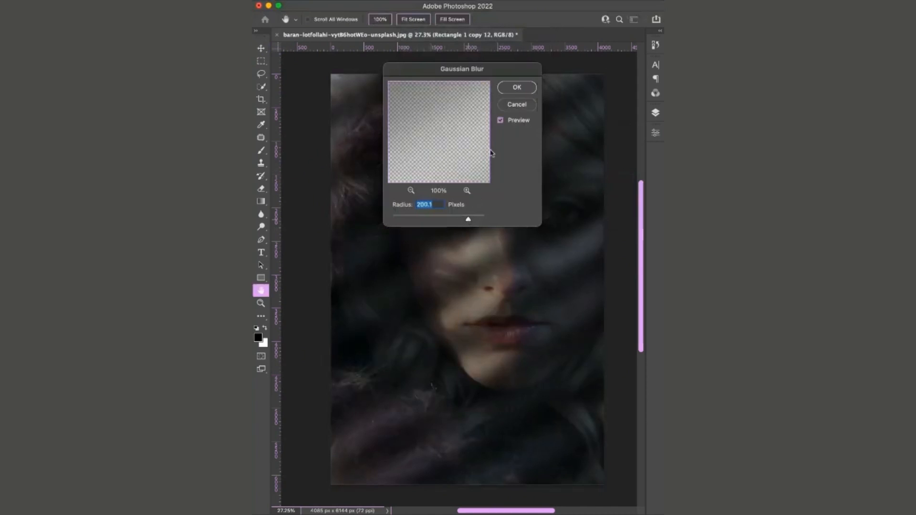
pyautogui.click(517, 88)
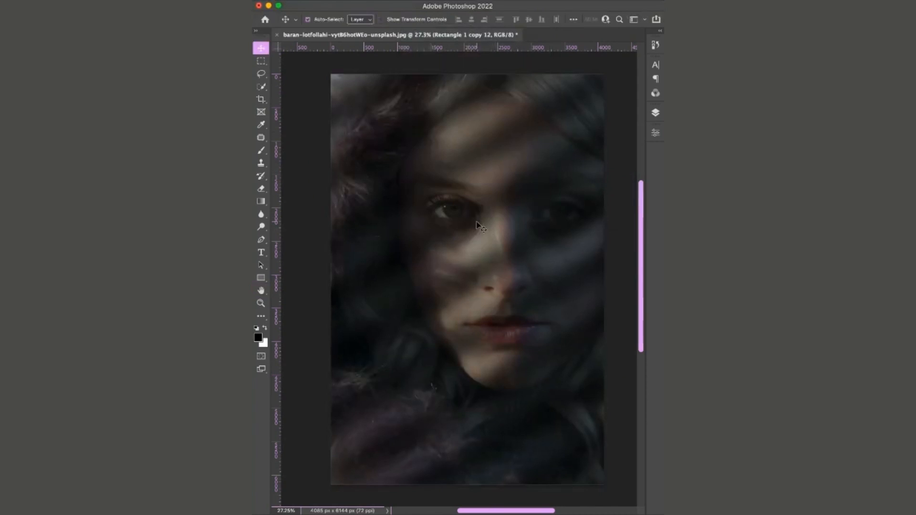
# - Reduce the blurred stripe layer's Fill to 70% to soften the shadows
pyautogui.click(655, 113)
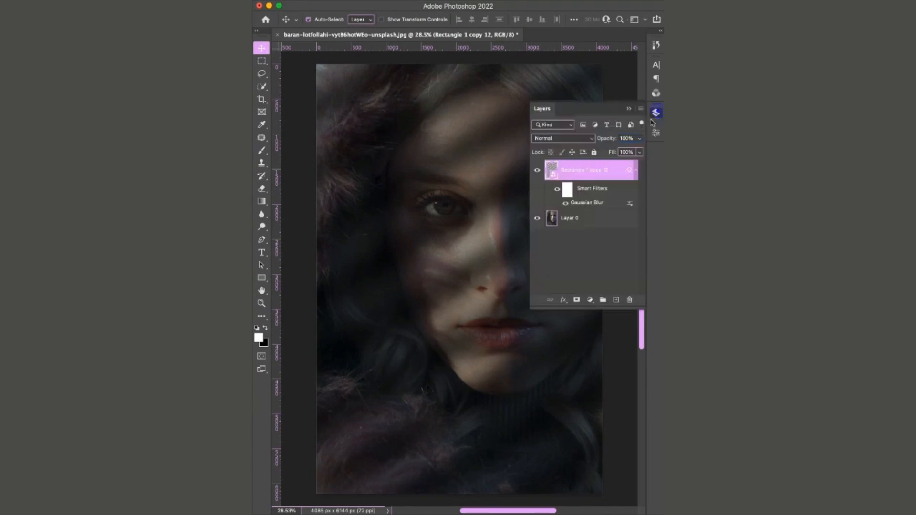
pyautogui.click(639, 153)
pyautogui.moveTo(639, 164); pyautogui.dragTo(626, 167)
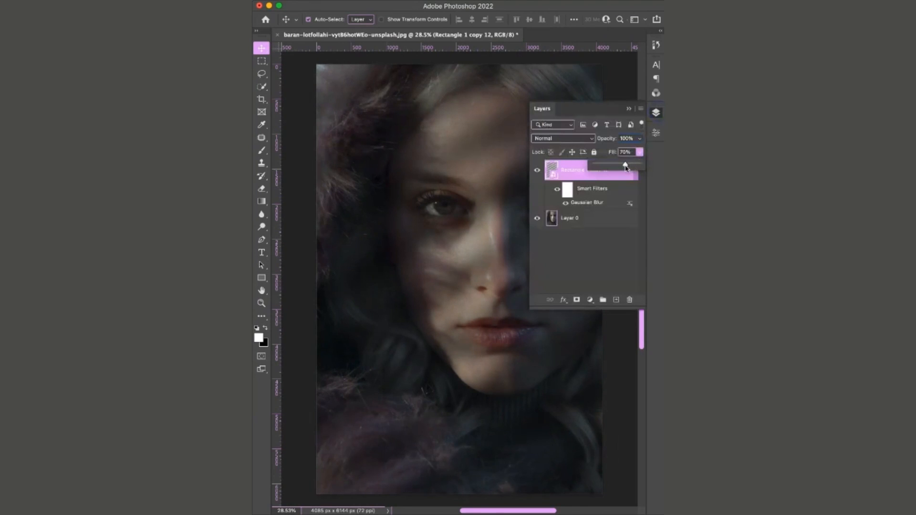
pyautogui.click(629, 115)
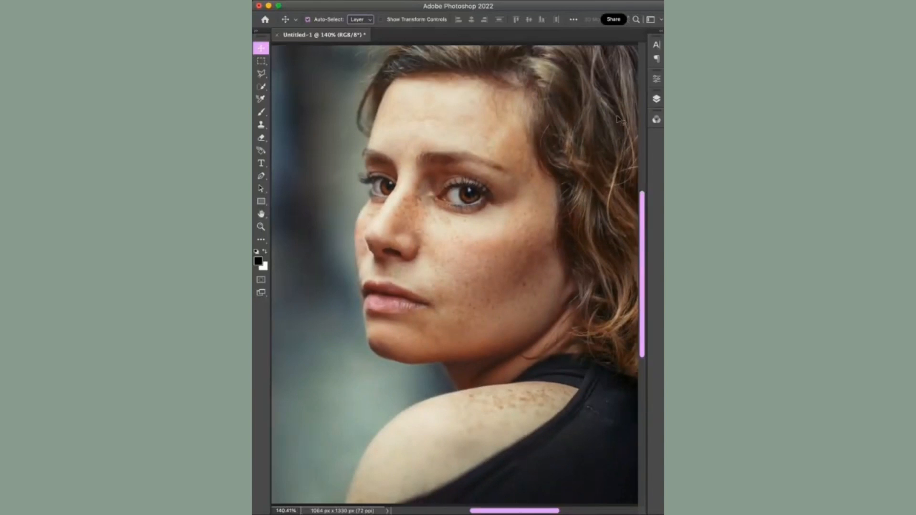
# - Duplicate the portrait's background layer and open the Portraiture 3 filter on the copy
pyautogui.click(656, 99)
pyautogui.hotkey('ctrl', 'j')
pyautogui.click(629, 97)
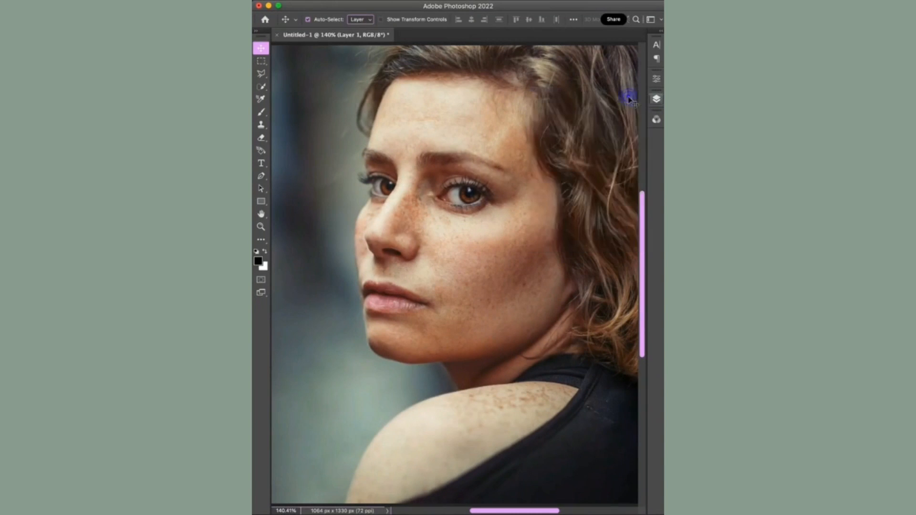
pyautogui.click(372, 5)
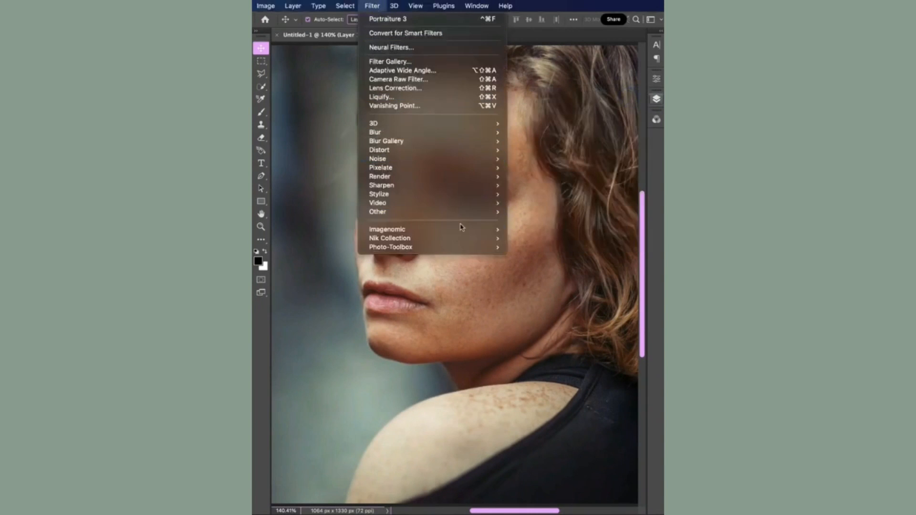
pyautogui.moveTo(465, 232)
pyautogui.click(529, 231)
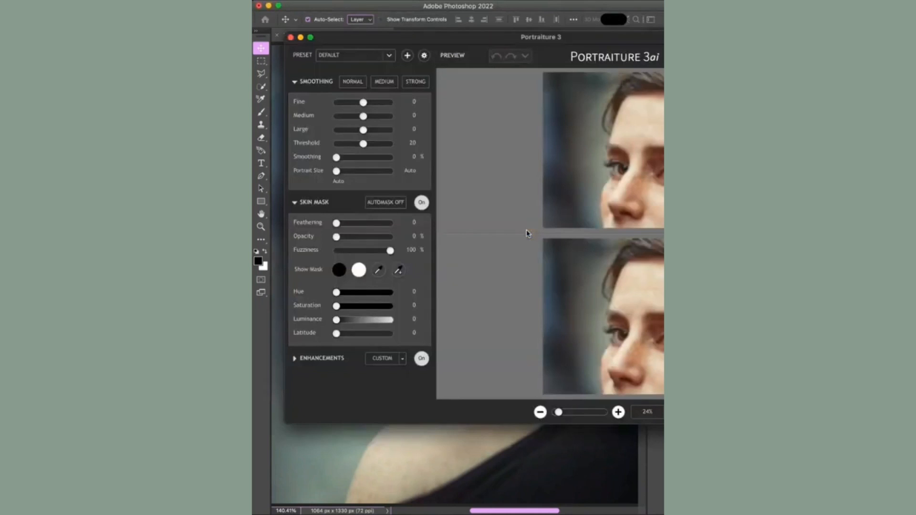
# - Set skin smoothing to Fine +7, Medium +9, Large +5, Threshold 40, Smoothing 100% and Portrait Size 100
pyautogui.moveTo(364, 103); pyautogui.dragTo(372, 103)
pyautogui.moveTo(364, 116)
pyautogui.mouseDown()
pyautogui.moveTo(375, 115)
pyautogui.moveTo(370, 130)
pyautogui.mouseUp()
pyautogui.moveTo(364, 143); pyautogui.dragTo(392, 144)
pyautogui.moveTo(338, 158); pyautogui.dragTo(392, 173)
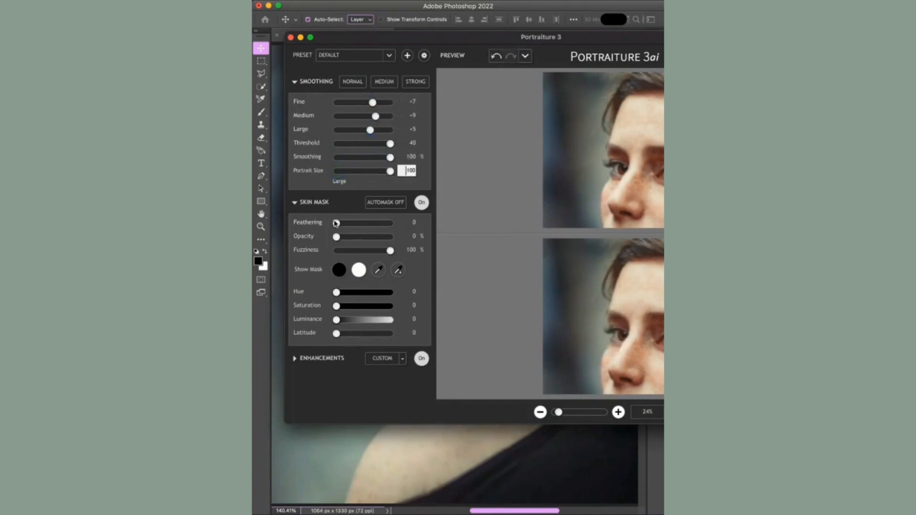
# - Adjust the skin mask's feathering, hue, saturation, luminance and latitude, and apply the Portraiture smoothing
pyautogui.moveTo(336, 222); pyautogui.dragTo(361, 223)
pyautogui.moveTo(336, 292); pyautogui.dragTo(368, 305)
pyautogui.moveTo(336, 319)
pyautogui.mouseDown()
pyautogui.moveTo(380, 320)
pyautogui.moveTo(342, 333)
pyautogui.mouseUp()
pyautogui.moveTo(371, 292)
pyautogui.mouseDown()
pyautogui.moveTo(340, 275)
pyautogui.moveTo(364, 316)
pyautogui.mouseUp()
pyautogui.click(294, 358)
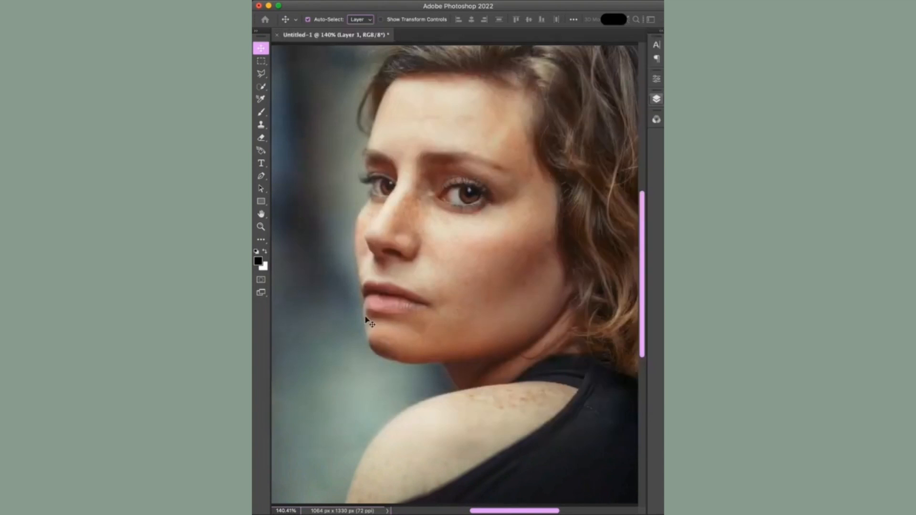
# - Hide the smoothed layer behind a black mask and brush the smoothing back over the skin
pyautogui.click(654, 99)
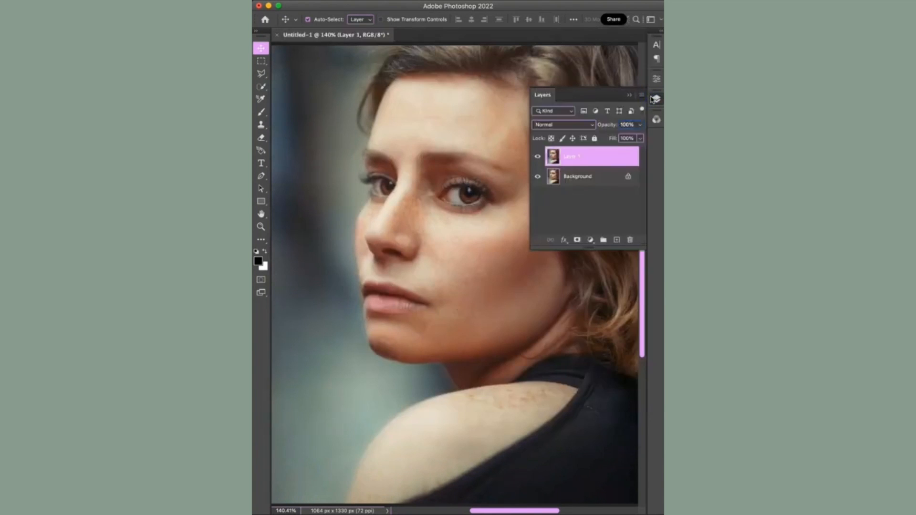
pyautogui.keyDown('alt'); pyautogui.click(577, 241); pyautogui.keyUp('alt')
pyautogui.click(629, 98)
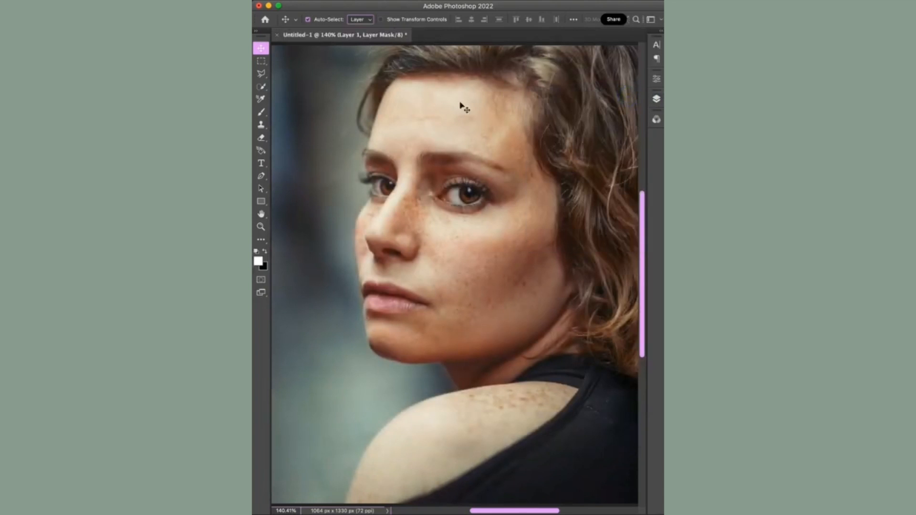
pyautogui.click(266, 116)
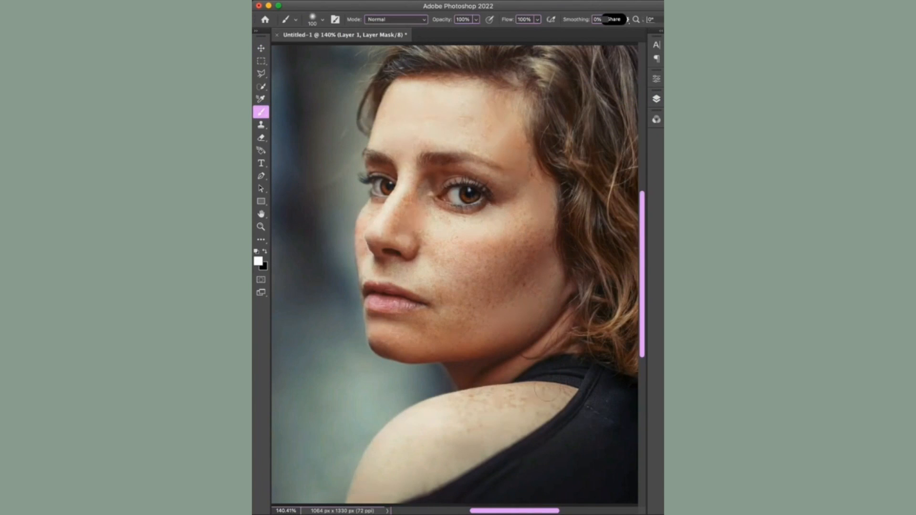
pyautogui.press('x')
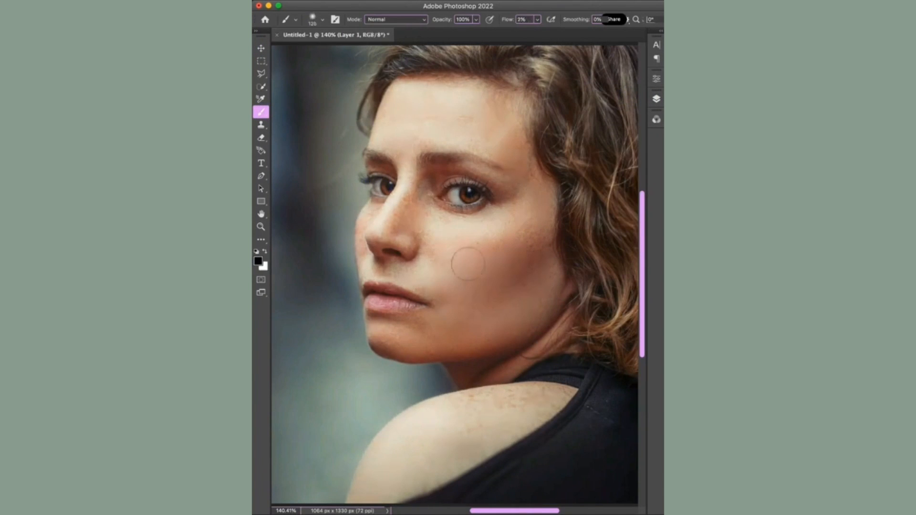
pyautogui.click(263, 243)
pyautogui.click(493, 402)
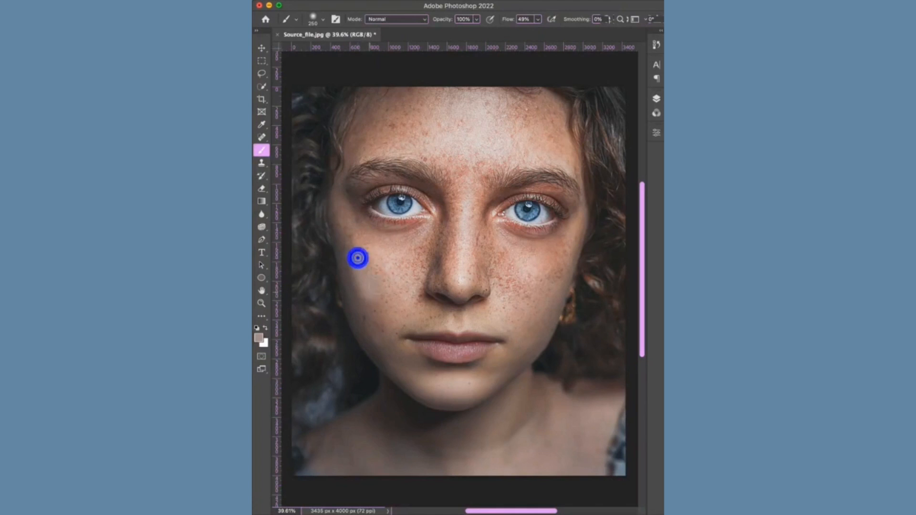
# - Try to cover the cheek freckles in Source_file.jpg with brush strokes and undo the painting
pyautogui.moveTo(358, 258)
pyautogui.mouseDown()
pyautogui.moveTo(381, 301)
pyautogui.moveTo(410, 270)
pyautogui.moveTo(410, 289)
pyautogui.mouseUp()
pyautogui.press('super+z')
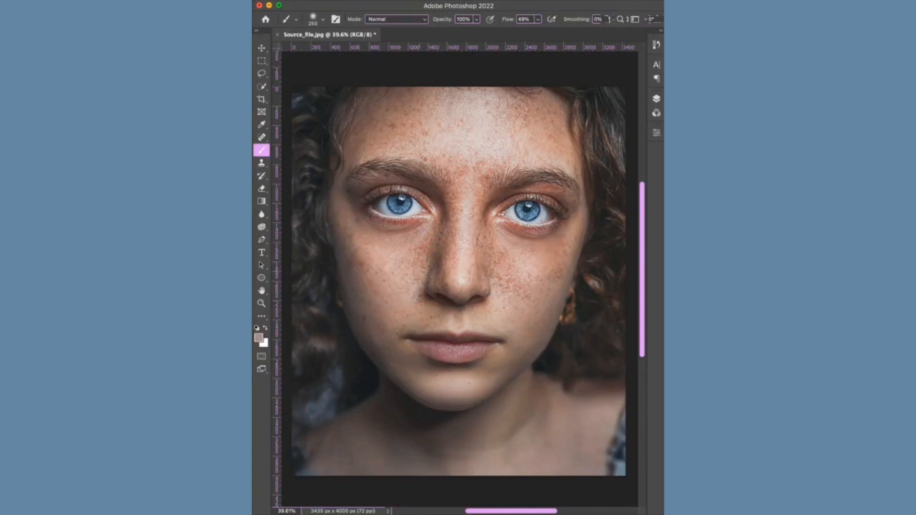
# - Duplicate the Blue channel of the freckled portrait
pyautogui.click(652, 101)
pyautogui.click(572, 95)
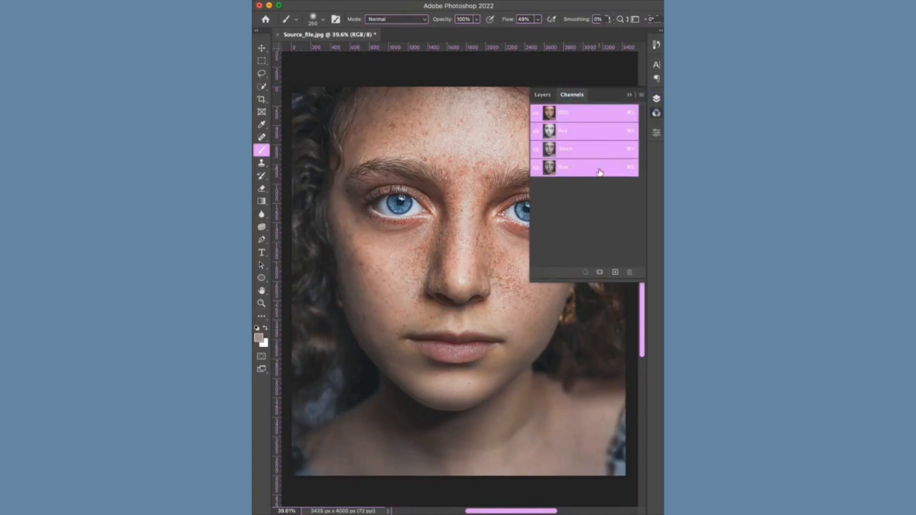
pyautogui.moveTo(600, 173); pyautogui.dragTo(615, 272)
# - Apply a High Pass filter with a radius of 35.0 pixels to the copied blue channel
pyautogui.moveTo(447, 2)
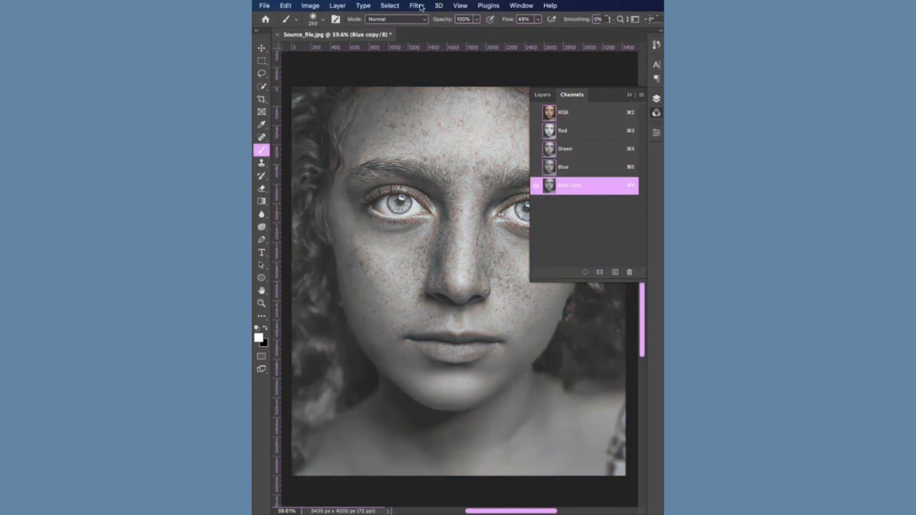
pyautogui.click(417, 5)
pyautogui.moveTo(490, 213)
pyautogui.click(580, 221)
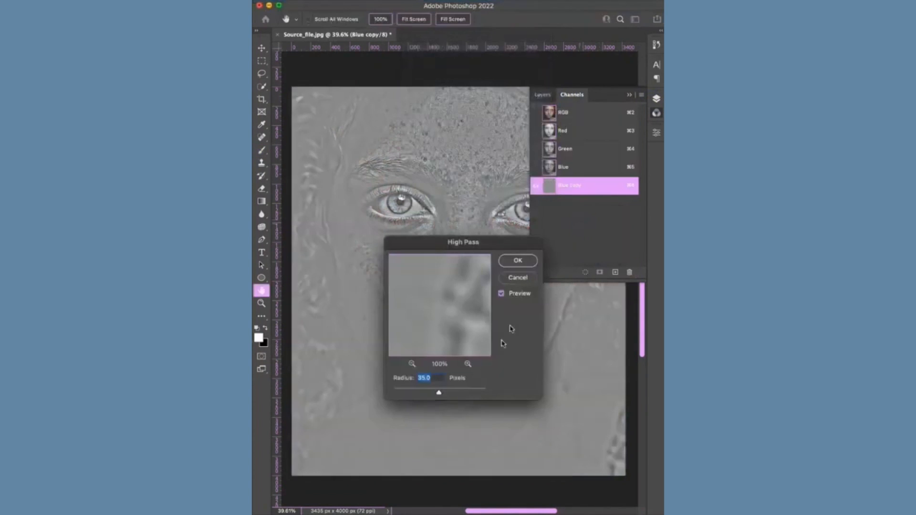
pyautogui.click(517, 261)
pyautogui.press('b')
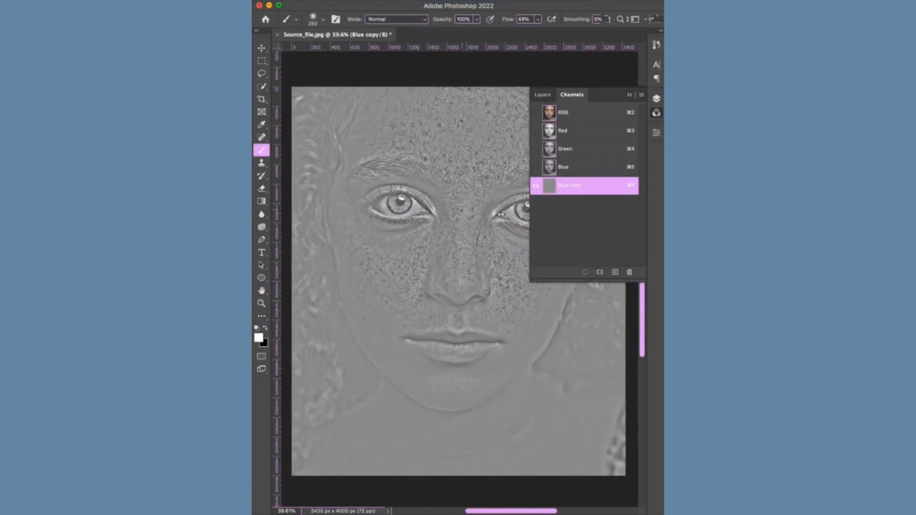
# - Run Calculations on the Blue copy channel with Hard Light blending at 100% opacity into a new channel
pyautogui.click(310, 5)
pyautogui.click(353, 155)
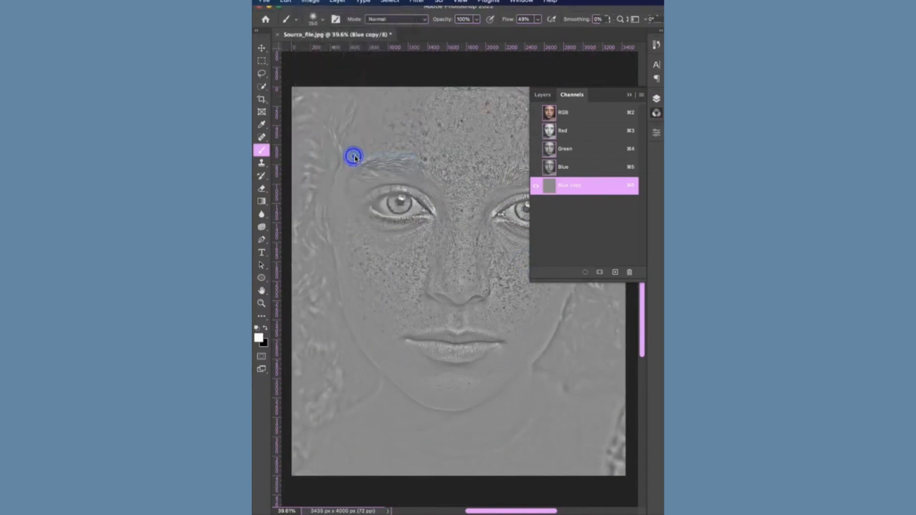
pyautogui.click(438, 284)
pyautogui.click(439, 285)
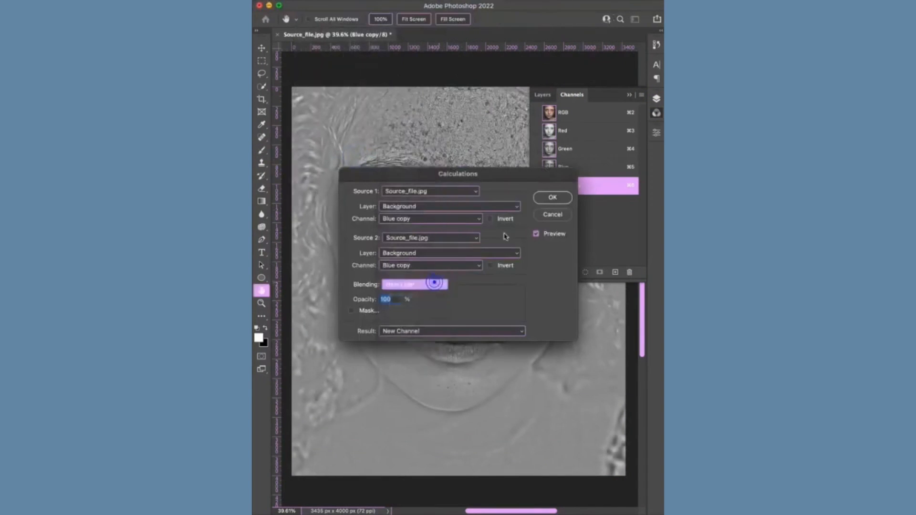
pyautogui.click(549, 197)
# - Repeat the Hard Light Calculations twice more, each time using the newest alpha channel as both sources
pyautogui.click(310, 5)
pyautogui.click(353, 155)
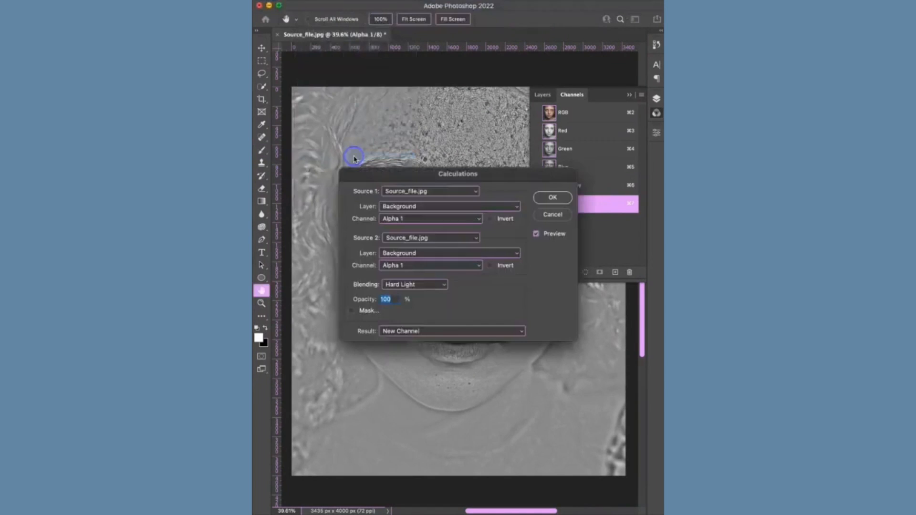
pyautogui.click(551, 198)
pyautogui.click(310, 5)
pyautogui.click(353, 155)
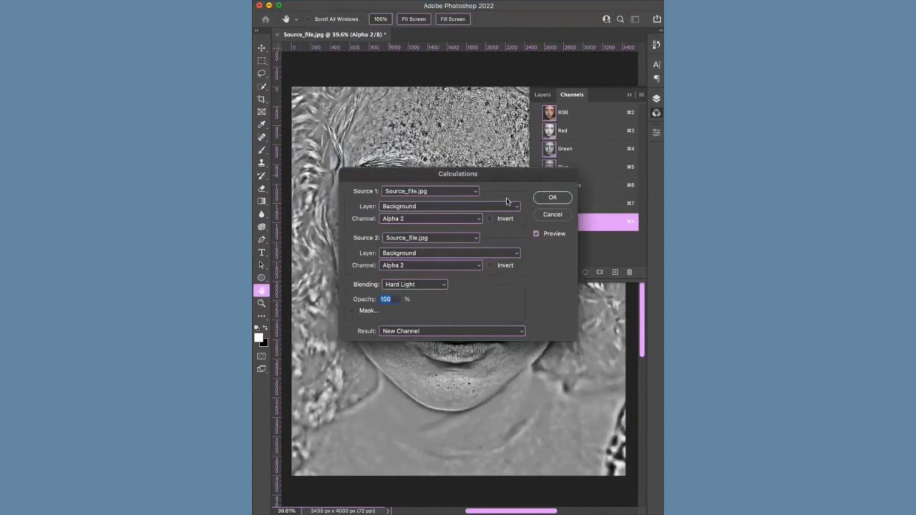
pyautogui.click(549, 198)
# - Paint white over the eyes, eyebrows and lips in the Alpha 3 channel
pyautogui.click(629, 94)
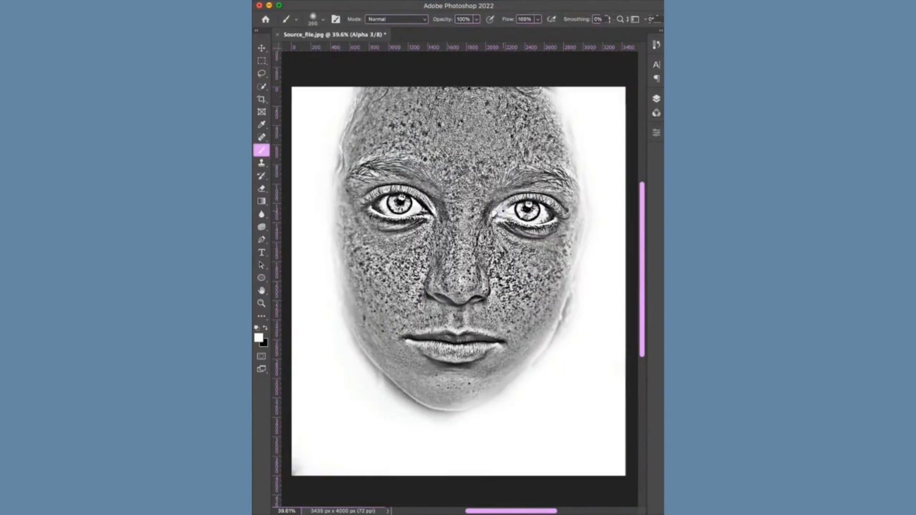
pyautogui.moveTo(500, 209)
pyautogui.mouseDown()
pyautogui.moveTo(554, 215)
pyautogui.moveTo(534, 220)
pyautogui.mouseUp()
pyautogui.moveTo(497, 339)
pyautogui.mouseDown()
pyautogui.moveTo(431, 341)
pyautogui.moveTo(470, 339)
pyautogui.moveTo(439, 358)
pyautogui.mouseUp()
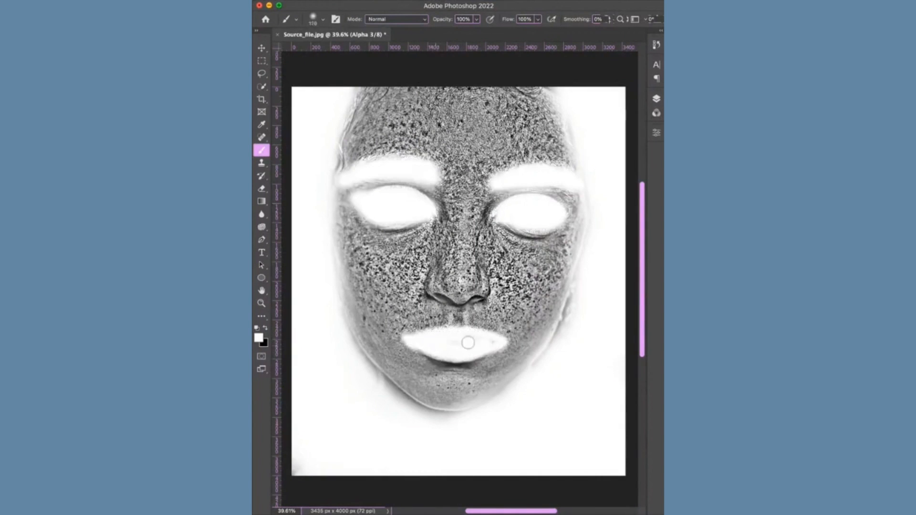
# - Load the Alpha 3 channel as a selection and return to the RGB composite on the Background layer
pyautogui.click(656, 99)
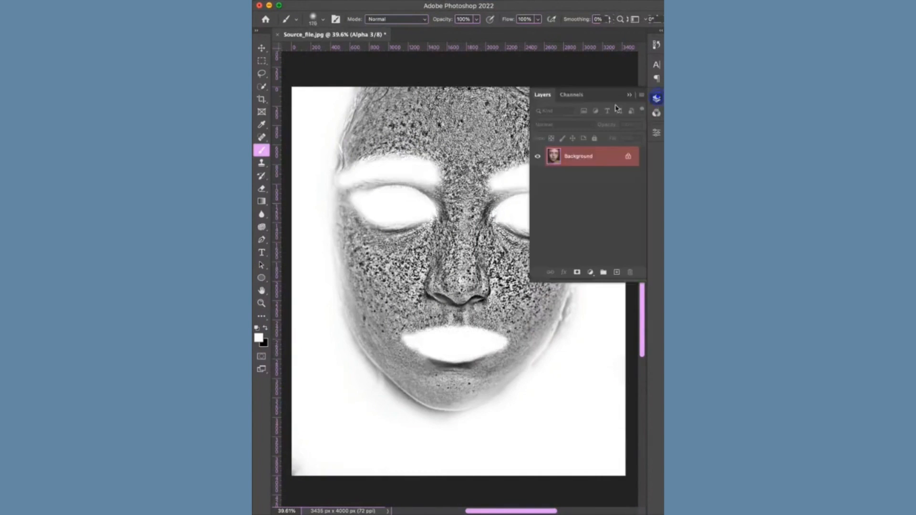
pyautogui.click(576, 95)
pyautogui.click(587, 273)
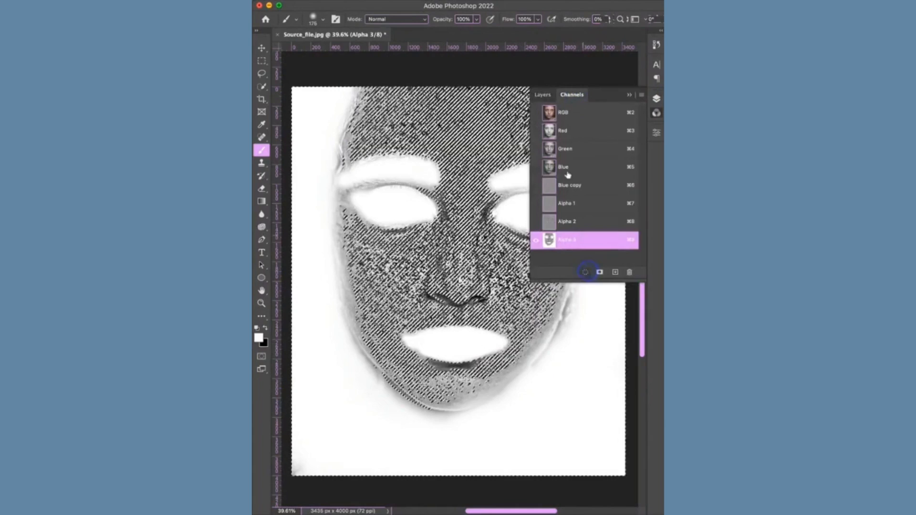
pyautogui.click(563, 119)
pyautogui.click(542, 95)
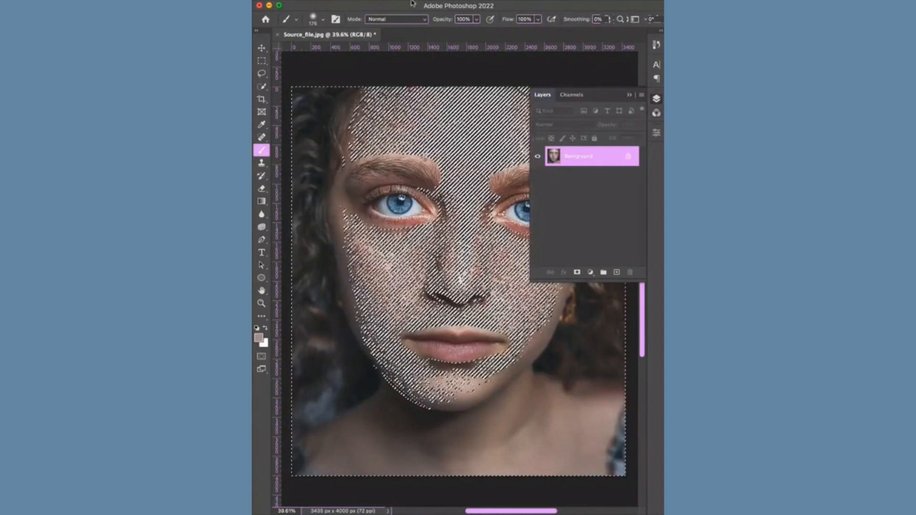
# - Invert the freckle selection and hide its outline on the canvas
pyautogui.click(389, 6)
pyautogui.click(395, 45)
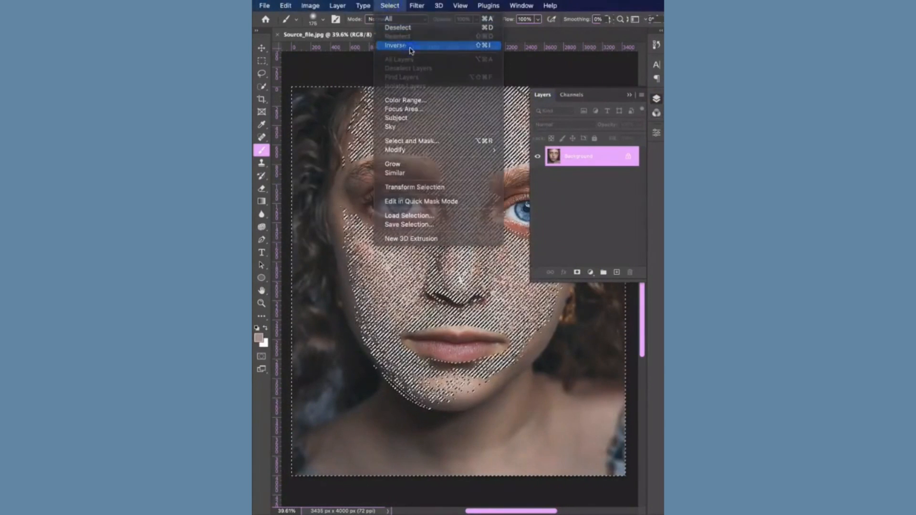
pyautogui.click(471, 4)
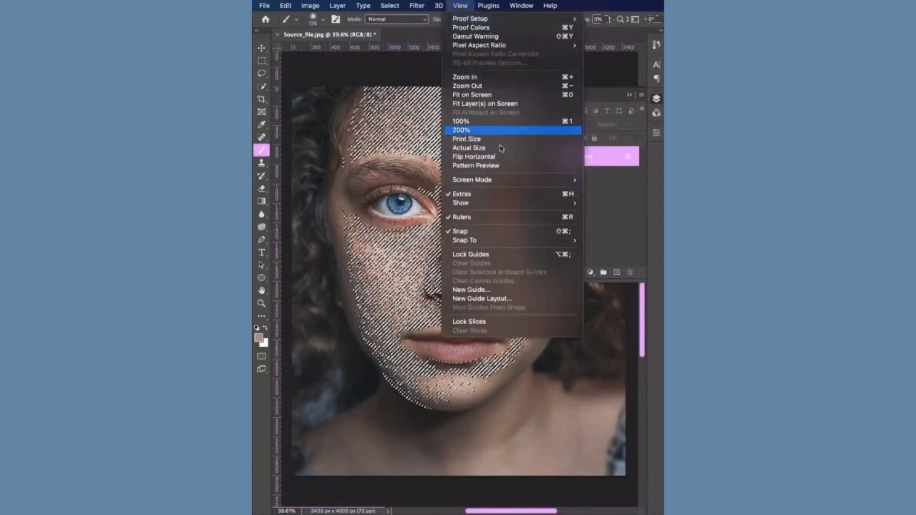
pyautogui.click(508, 194)
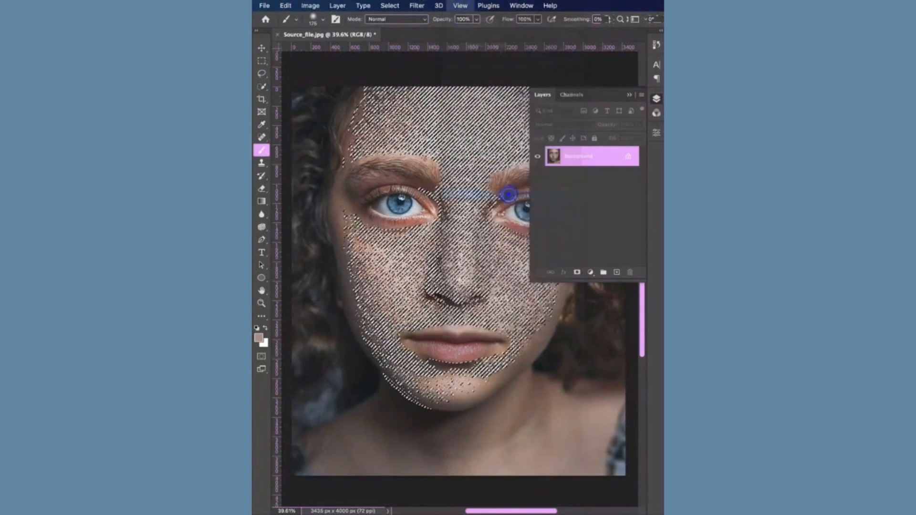
# - Add a Curves adjustment masked to the freckles and raise the curve at two points to lighten them
pyautogui.click(590, 273)
pyautogui.click(618, 340)
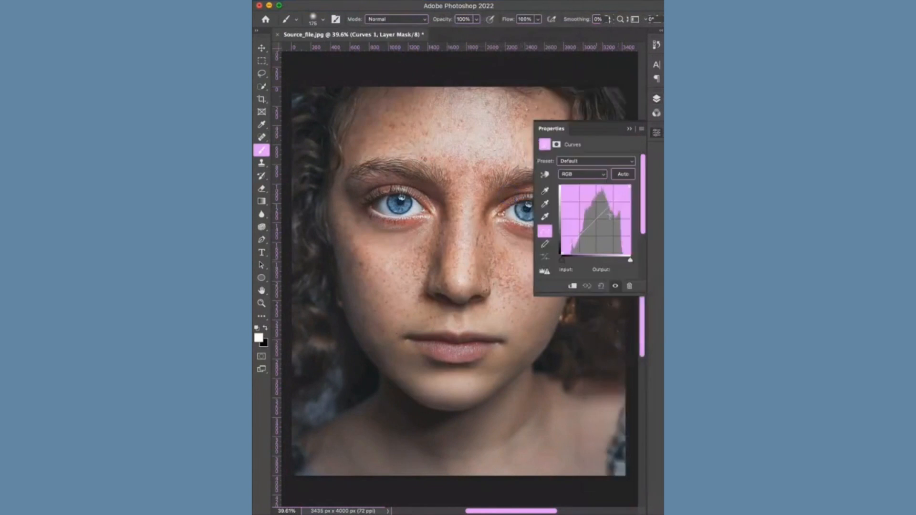
pyautogui.moveTo(610, 203); pyautogui.dragTo(603, 199)
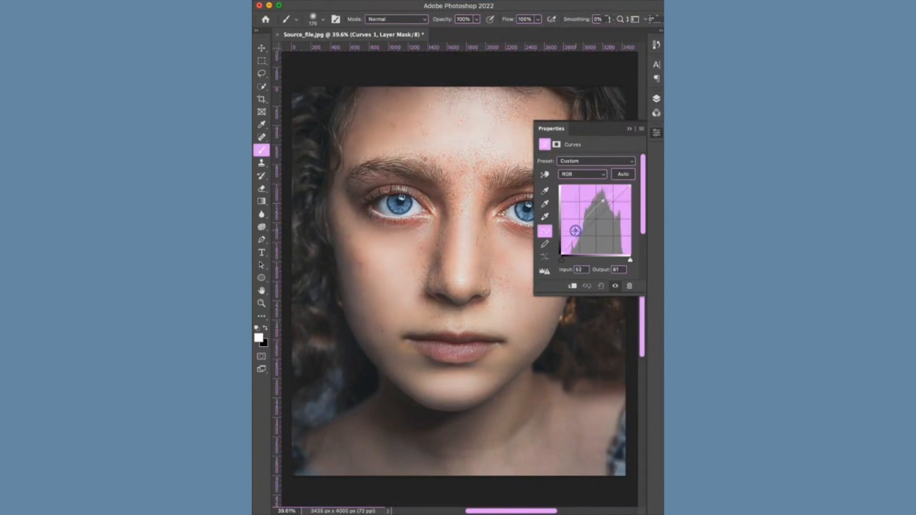
pyautogui.moveTo(575, 231); pyautogui.dragTo(571, 237)
pyautogui.click(628, 129)
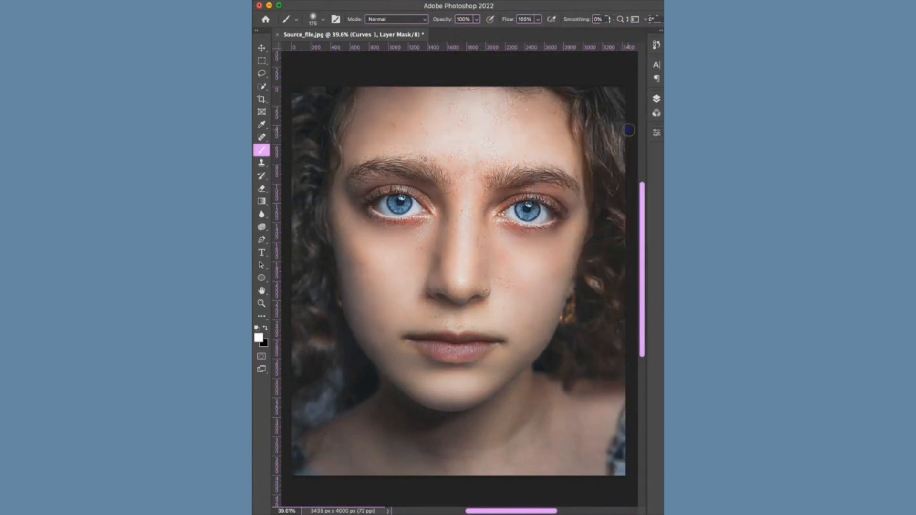
# - Compare the portrait with the Curves adjustment layer hidden and shown
pyautogui.click(657, 99)
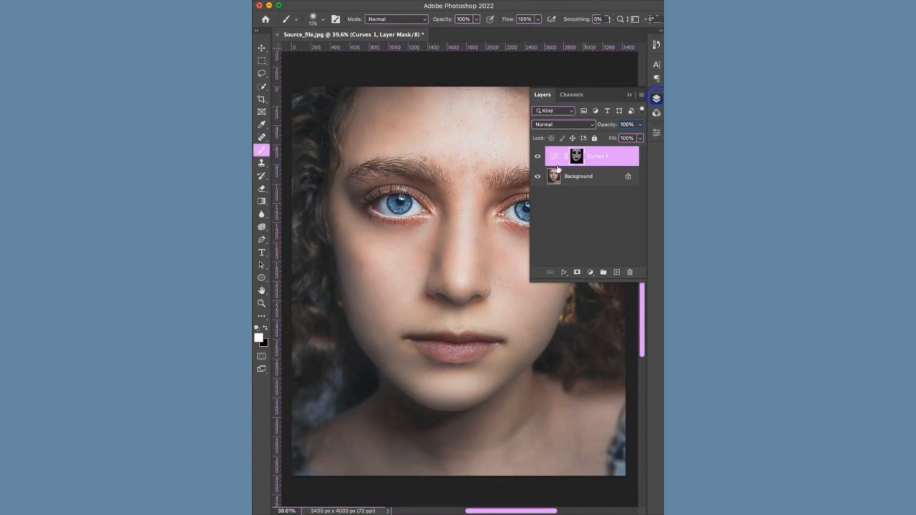
pyautogui.click(539, 157)
pyautogui.click(538, 158)
pyautogui.click(538, 157)
pyautogui.click(538, 157)
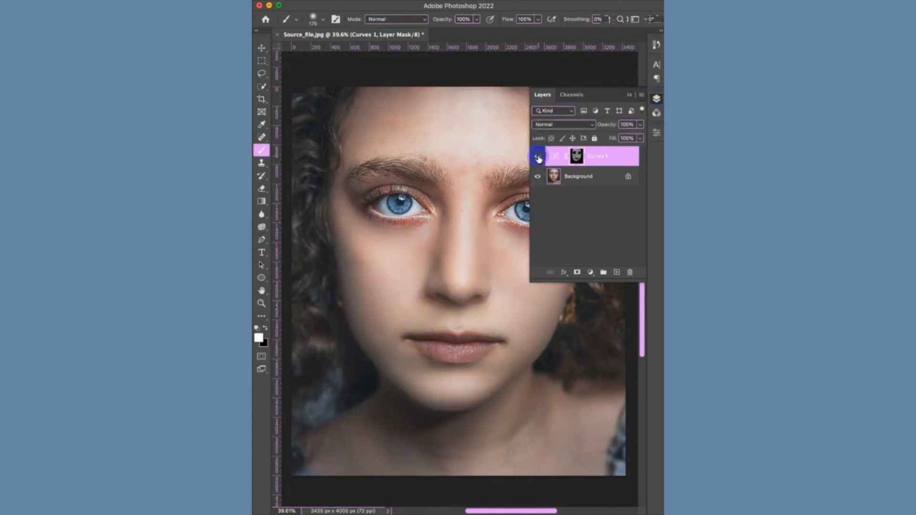
pyautogui.click(625, 94)
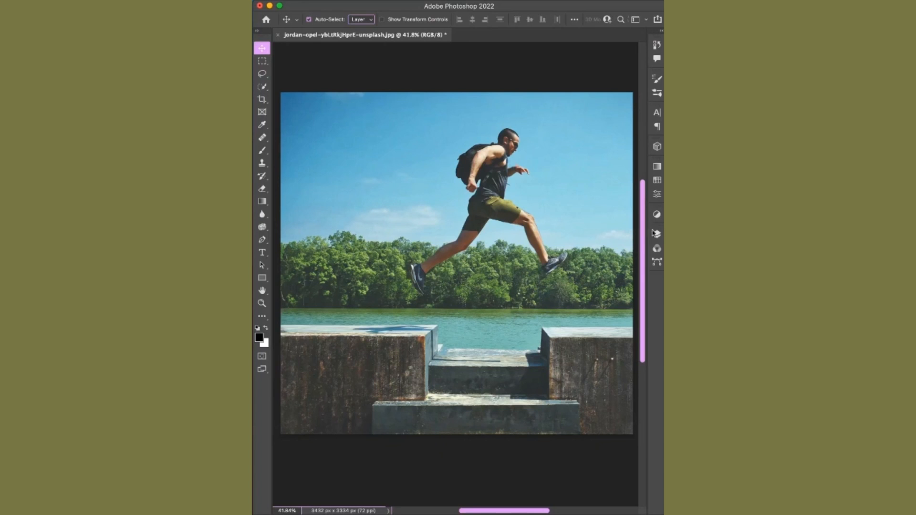
# - Duplicate Layer 1, select the runner with Select Subject, and add a layer mask that isolates him on the copy
pyautogui.click(653, 235)
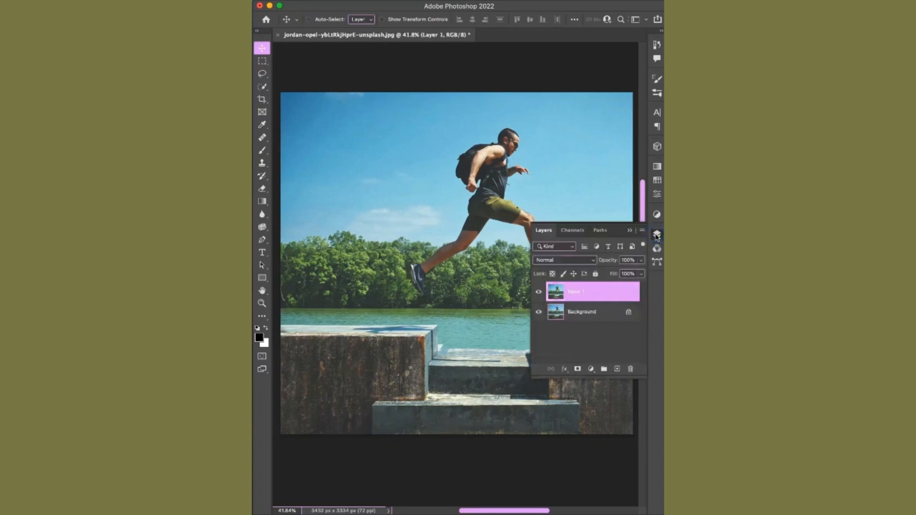
pyautogui.click(262, 87)
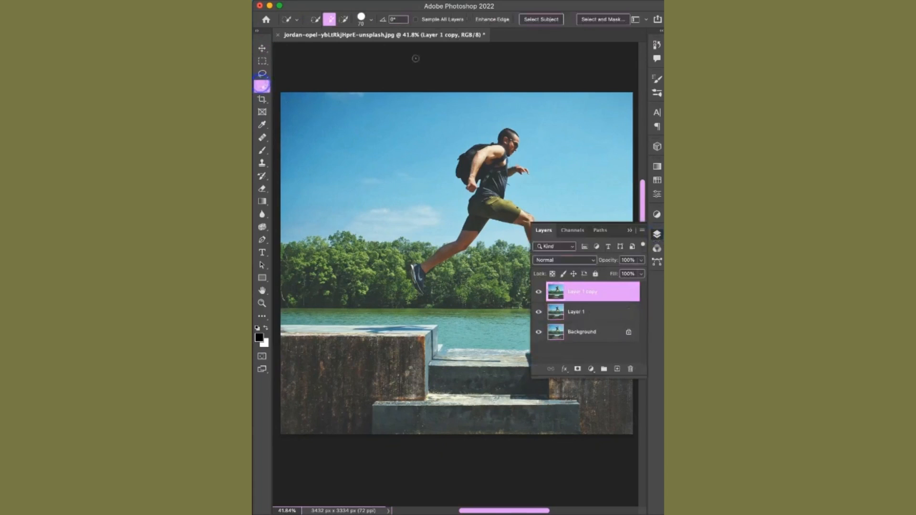
pyautogui.click(527, 22)
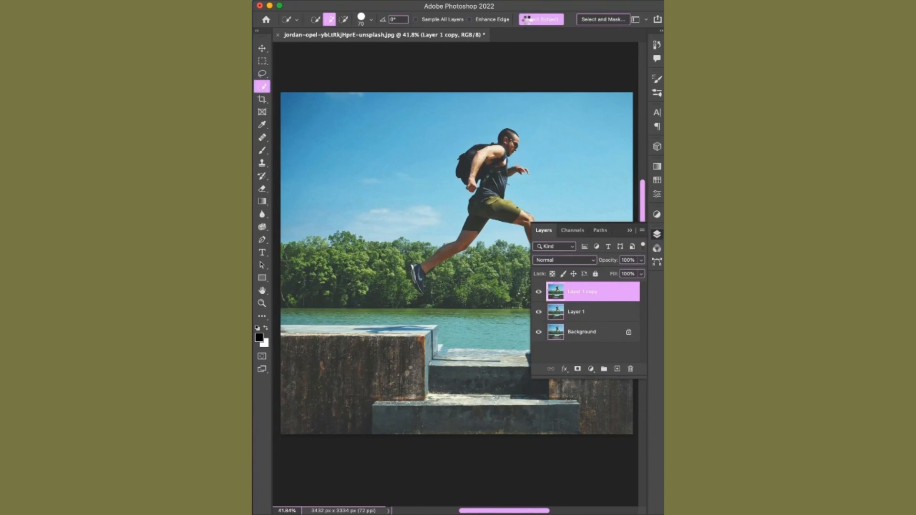
pyautogui.click(577, 369)
# - Load the runner's mask as a selection on Layer 1 and expand the selection by 10 pixels
pyautogui.keyDown('super'); pyautogui.click(581, 294); pyautogui.keyUp('super')
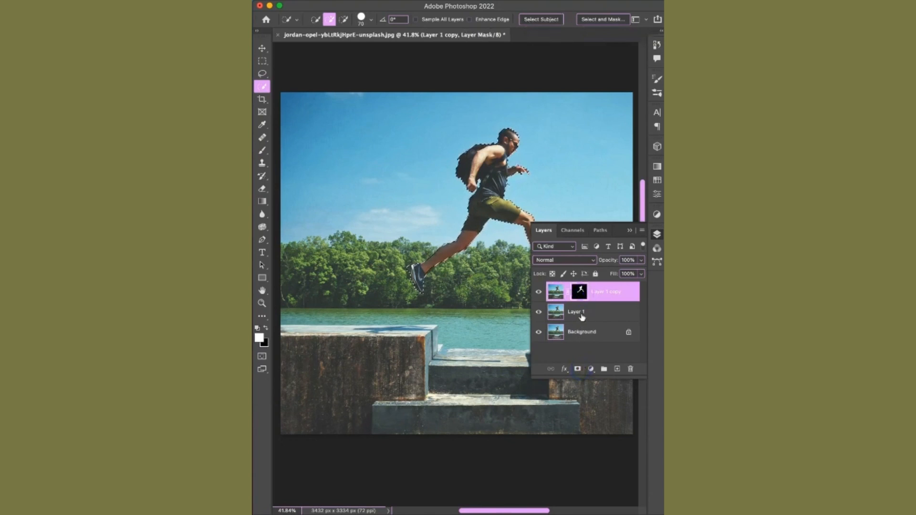
pyautogui.click(580, 313)
pyautogui.click(630, 230)
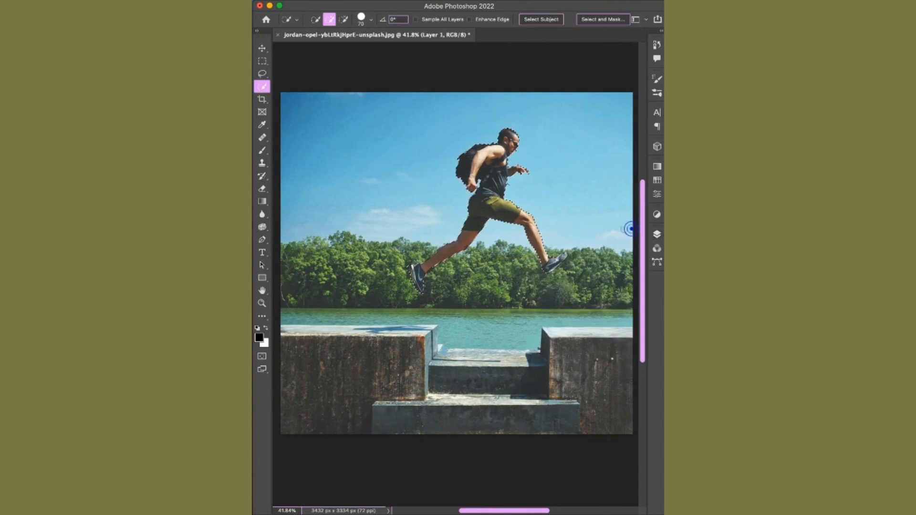
pyautogui.click(390, 6)
pyautogui.moveTo(484, 150)
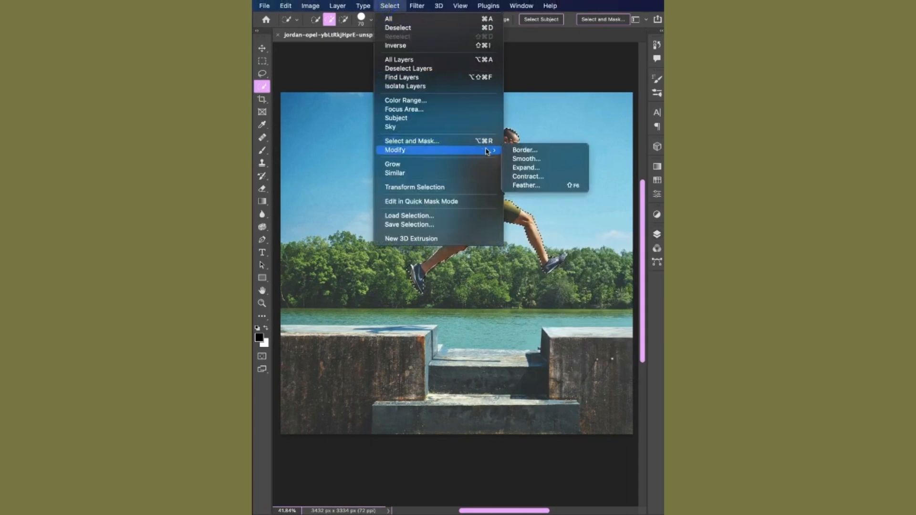
pyautogui.click(526, 167)
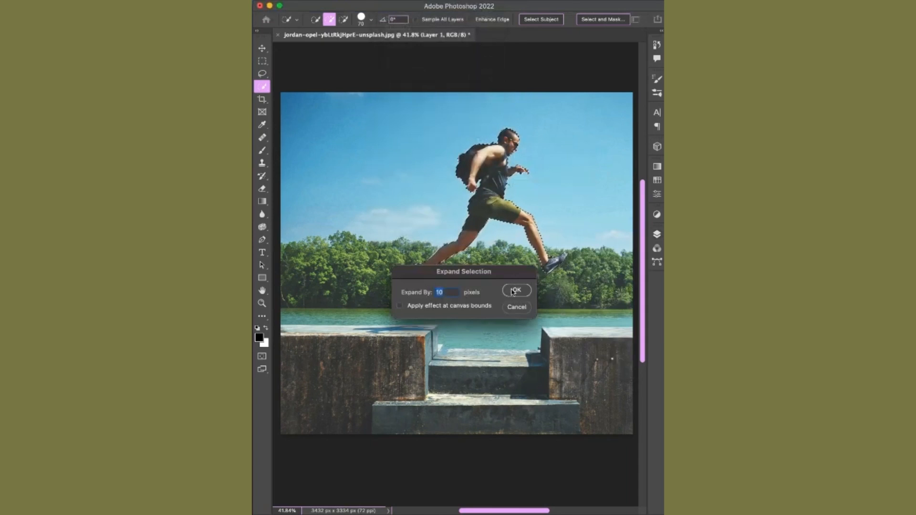
pyautogui.press('Return')
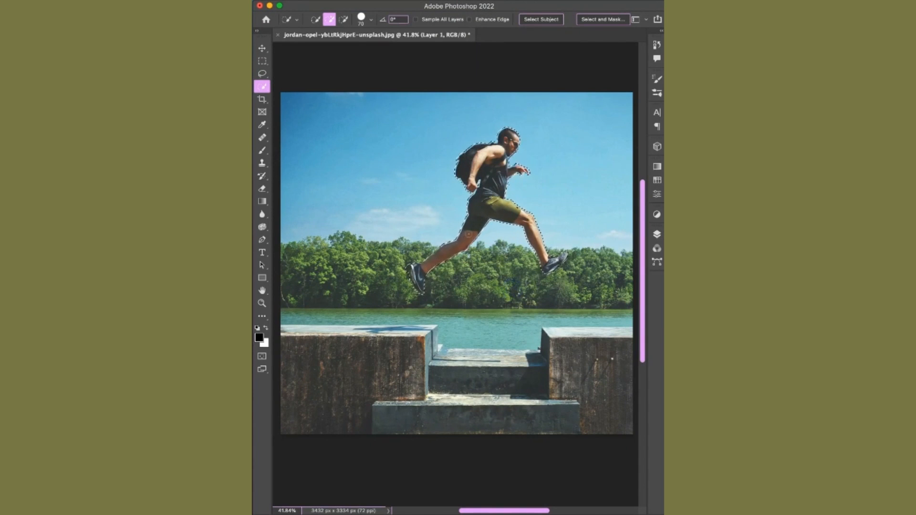
# - Remove the runner from Layer 1 with Content-Aware Fill output to the current layer, and deselect
pyautogui.rightClick(469, 232)
pyautogui.click(542, 395)
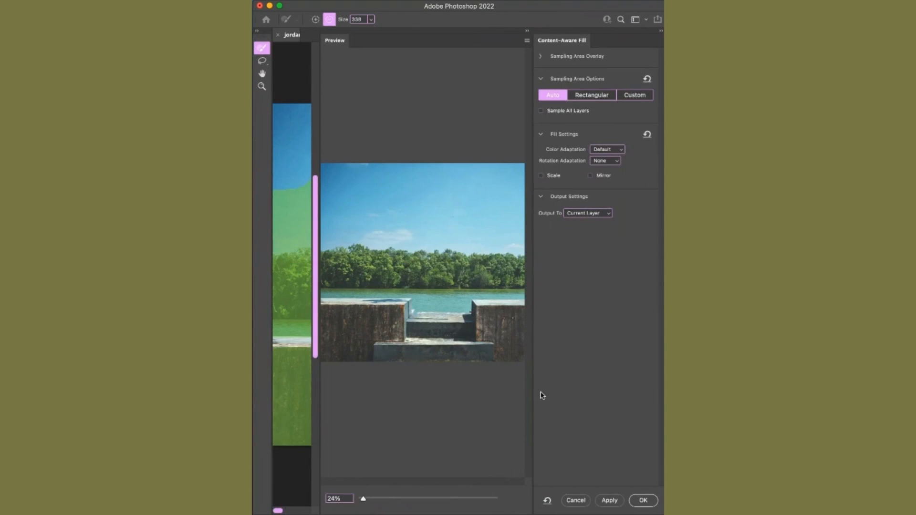
pyautogui.click(639, 500)
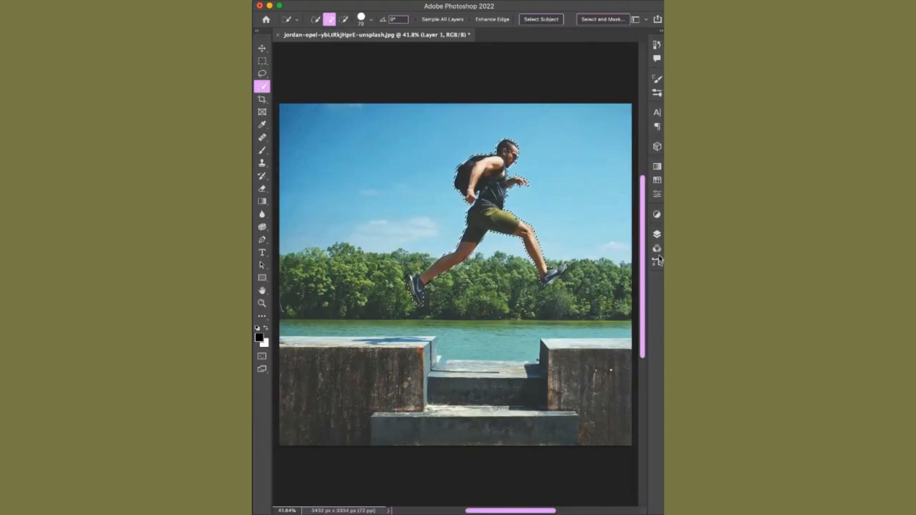
pyautogui.click(656, 236)
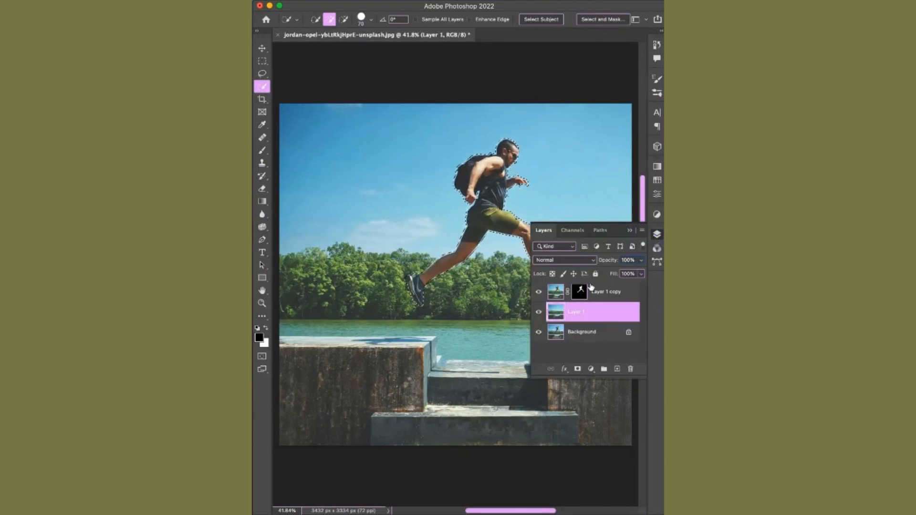
pyautogui.press('cmd+d')
# - Check the filled background by hiding and showing the Layer 1 copy
pyautogui.click(538, 292)
pyautogui.click(538, 292)
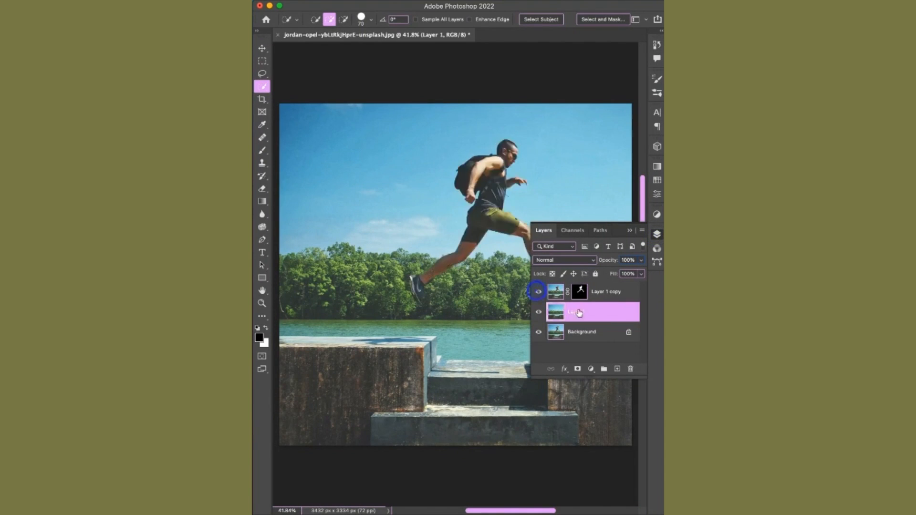
pyautogui.click(628, 231)
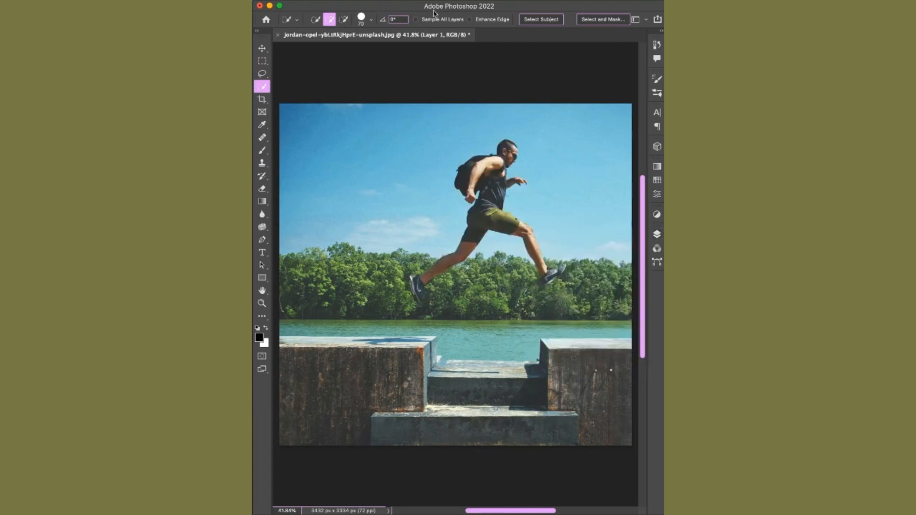
# - Apply a Path Blur to Layer 1 with five long paths converging towards the runner, the speed at about 95% and a slight taper
pyautogui.click(417, 6)
pyautogui.moveTo(504, 141)
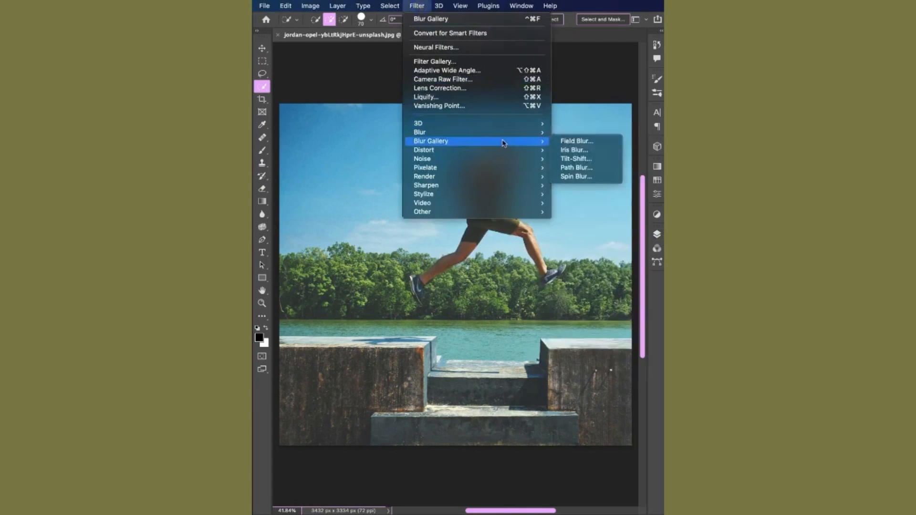
pyautogui.click(577, 168)
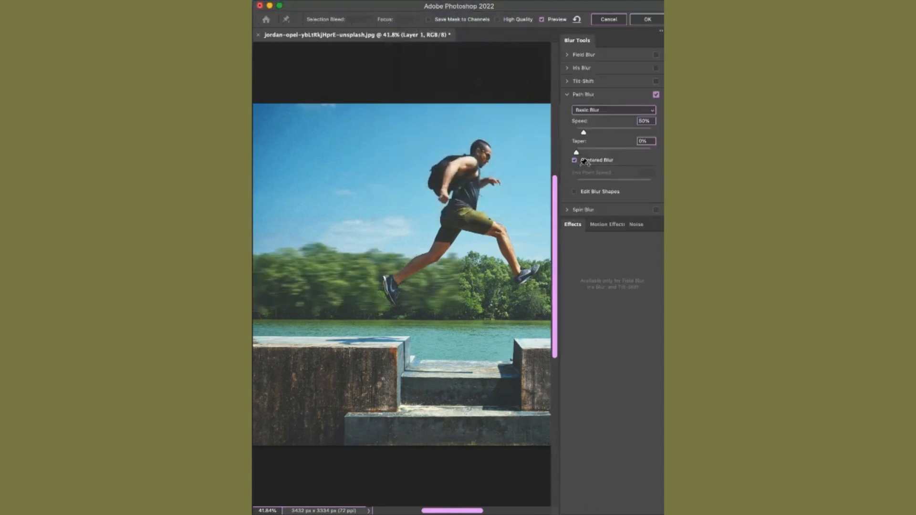
pyautogui.moveTo(265, 125); pyautogui.dragTo(455, 144)
pyautogui.moveTo(265, 181); pyautogui.dragTo(450, 190)
pyautogui.moveTo(269, 233); pyautogui.dragTo(445, 219)
pyautogui.moveTo(277, 289); pyautogui.dragTo(456, 255)
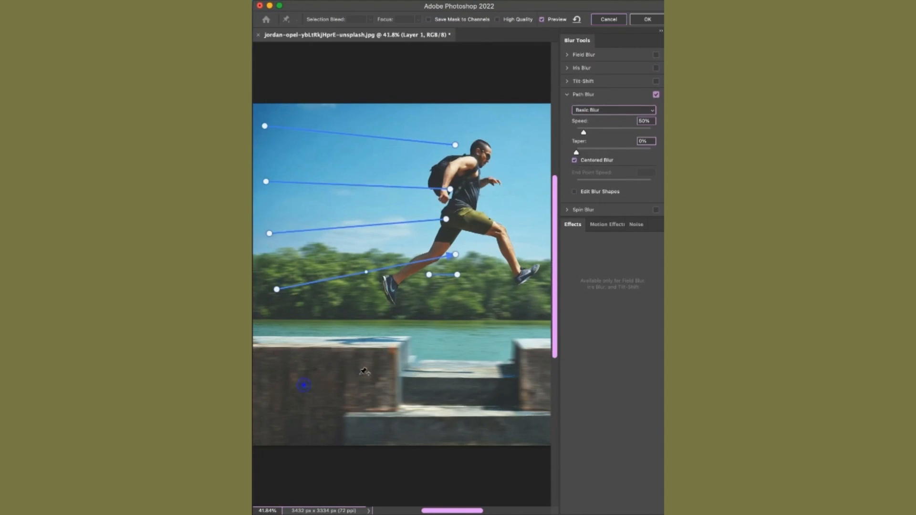
pyautogui.moveTo(304, 385); pyautogui.dragTo(510, 288)
pyautogui.moveTo(584, 133)
pyautogui.mouseDown()
pyautogui.moveTo(592, 133)
pyautogui.moveTo(581, 152)
pyautogui.moveTo(590, 132)
pyautogui.mouseUp()
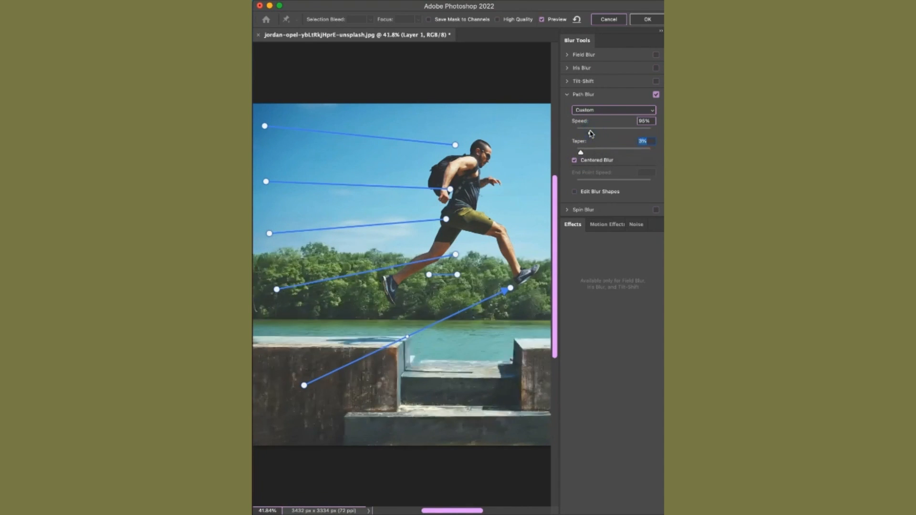
pyautogui.click(648, 20)
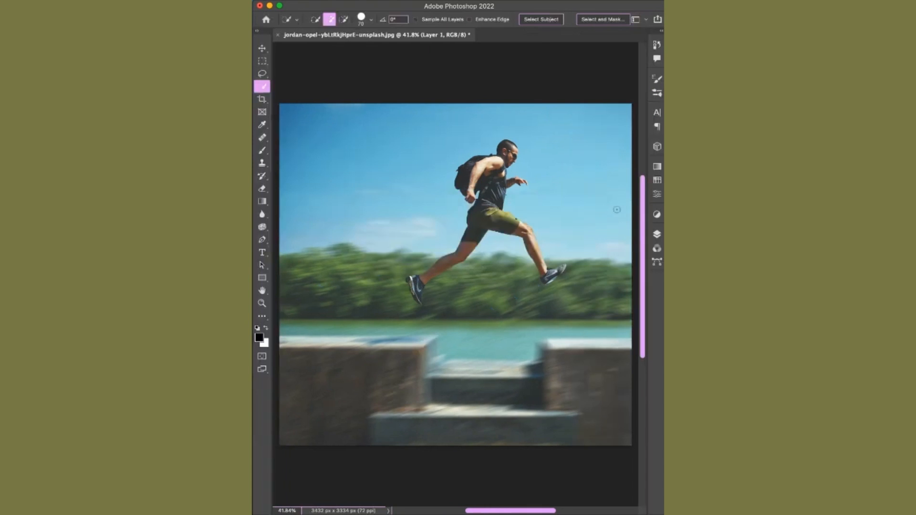
# - Compare the image with the blurred Layer 1 hidden and shown
pyautogui.click(656, 234)
pyautogui.click(539, 312)
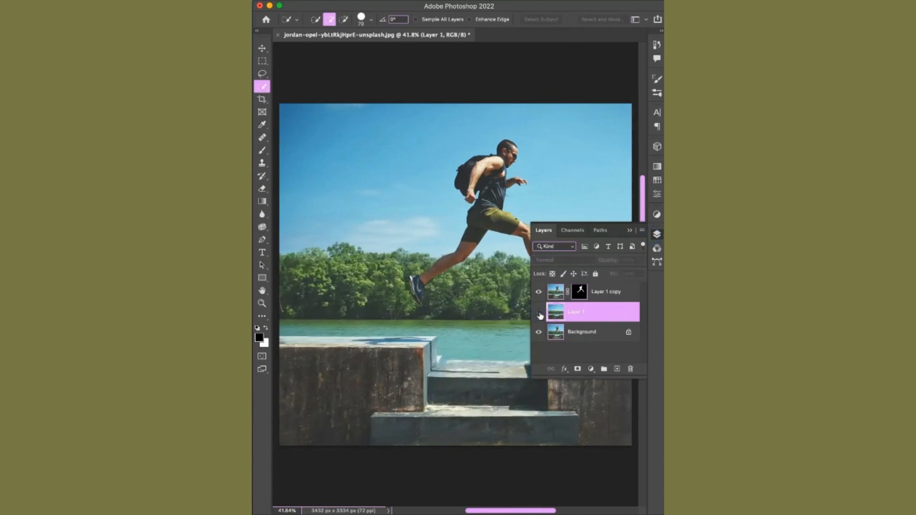
pyautogui.click(539, 312)
pyautogui.click(629, 231)
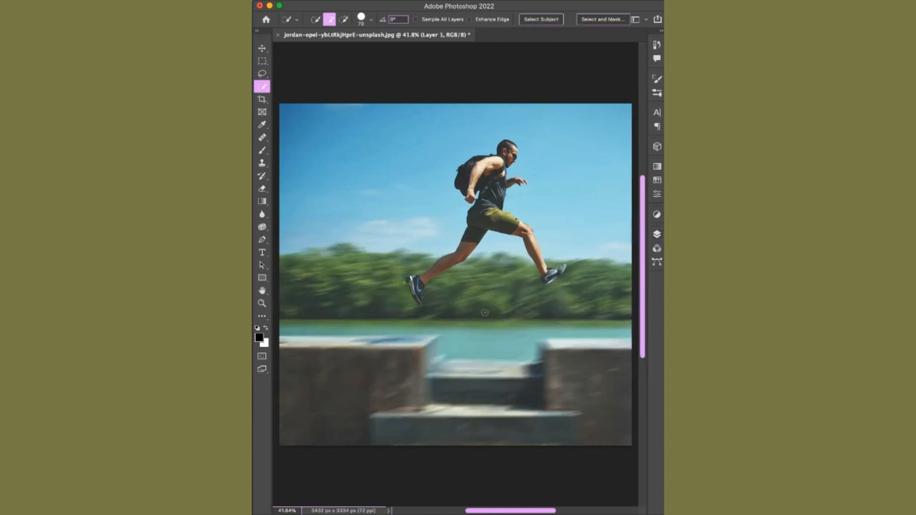
pyautogui.scroll(5, 485, 312)
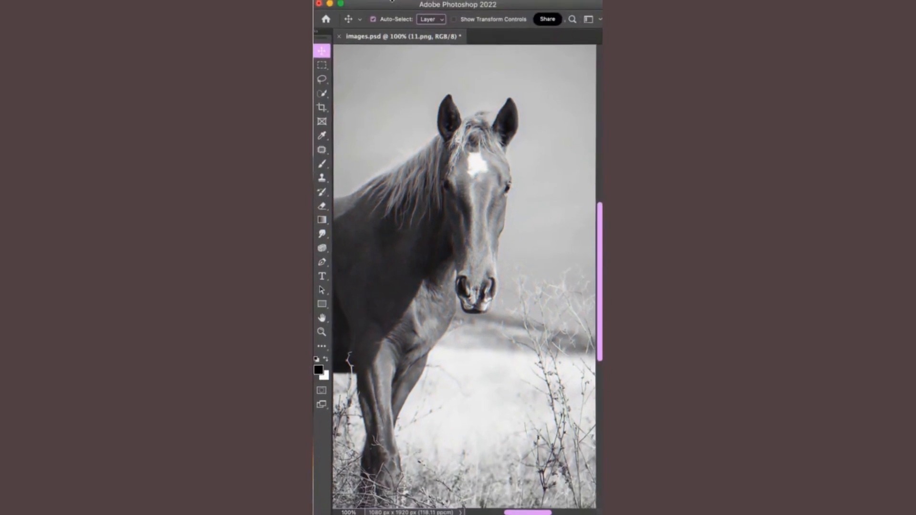
# - Colorize the black-and-white horse photo with the Colorize neural filter, output to a new layer
pyautogui.click(384, 7)
pyautogui.click(449, 53)
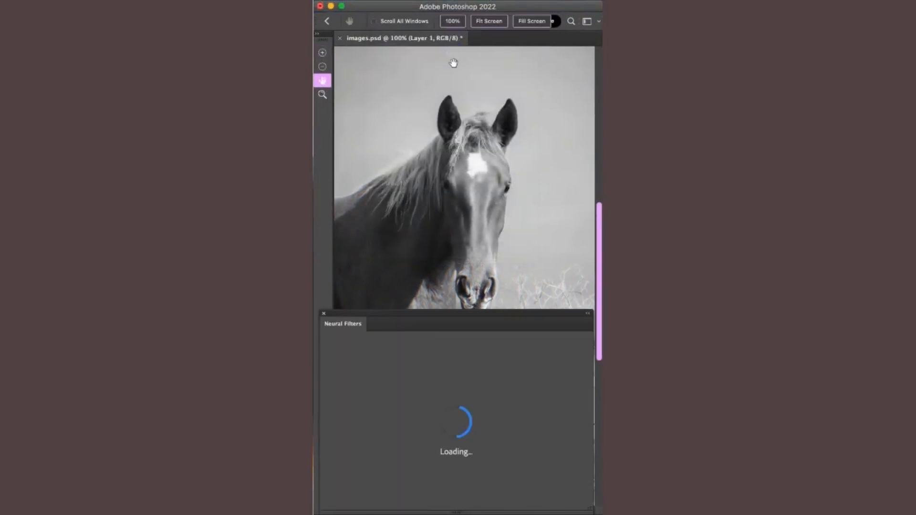
pyautogui.moveTo(425, 358); pyautogui.dragTo(426, 388)
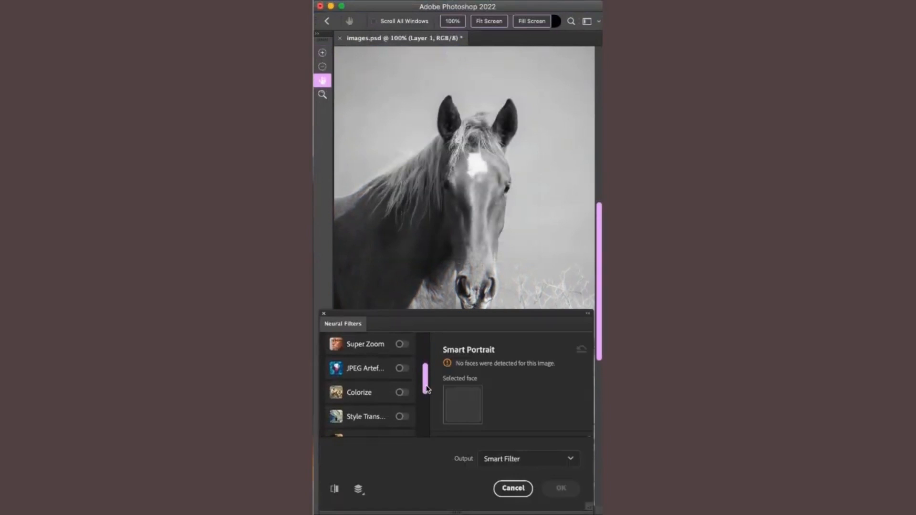
pyautogui.click(400, 392)
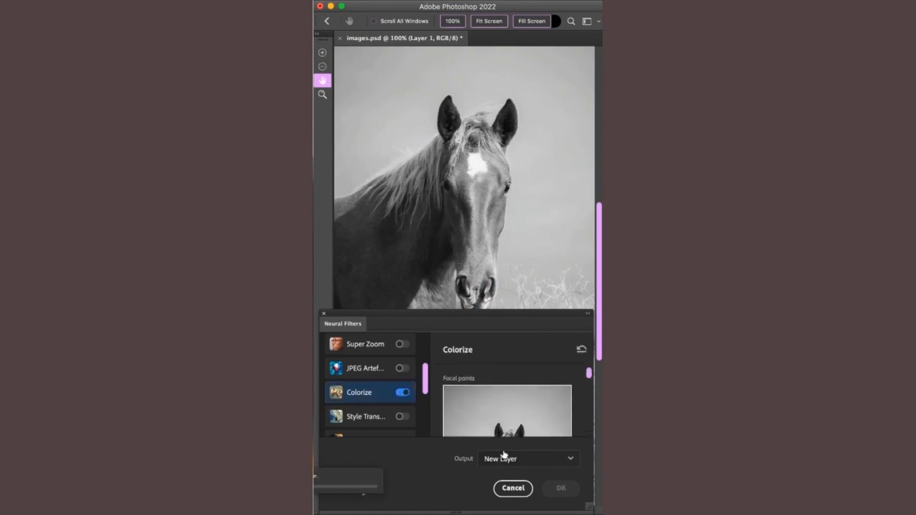
pyautogui.click(559, 488)
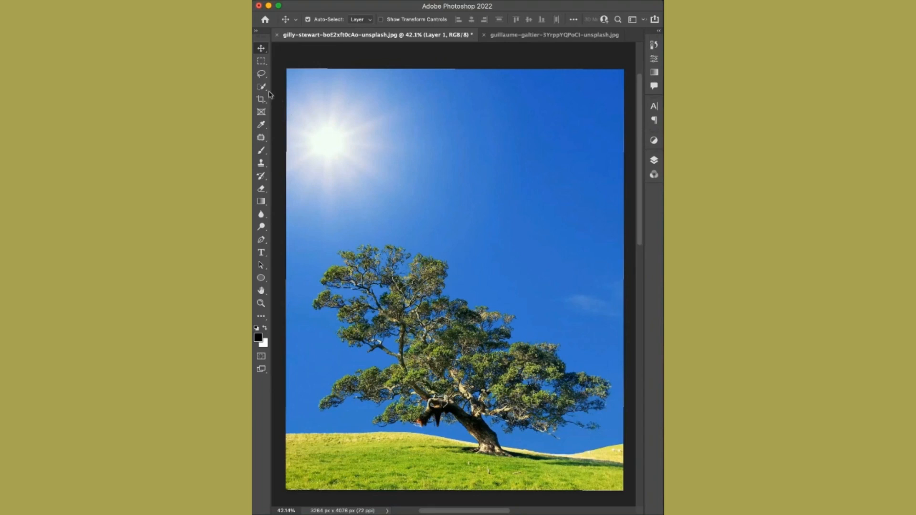
# - Try to delete the sky around the tree using a Quick Selection, and undo the deletion
pyautogui.click(261, 86)
pyautogui.moveTo(339, 123); pyautogui.dragTo(317, 106)
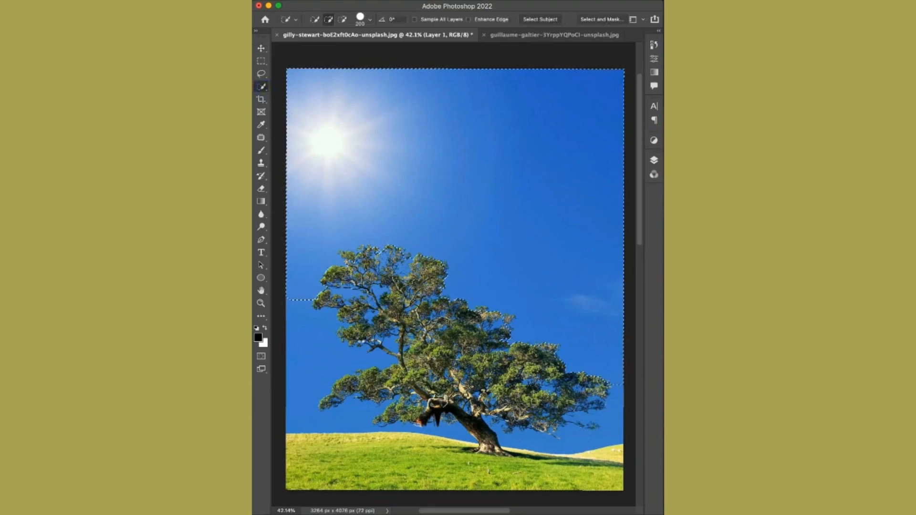
pyautogui.press('Delete')
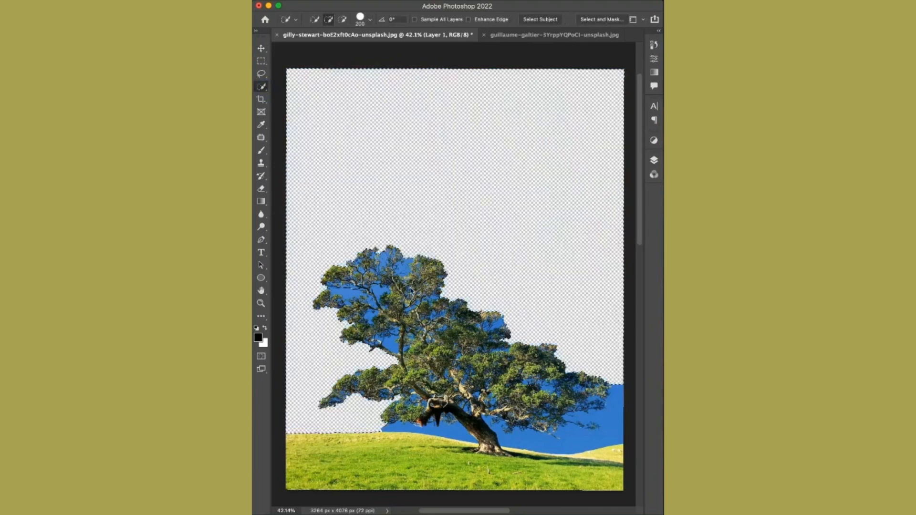
pyautogui.press('super+z')
# - Compare the tree photo's Red, Green and Blue channels and duplicate the Blue channel
pyautogui.click(654, 161)
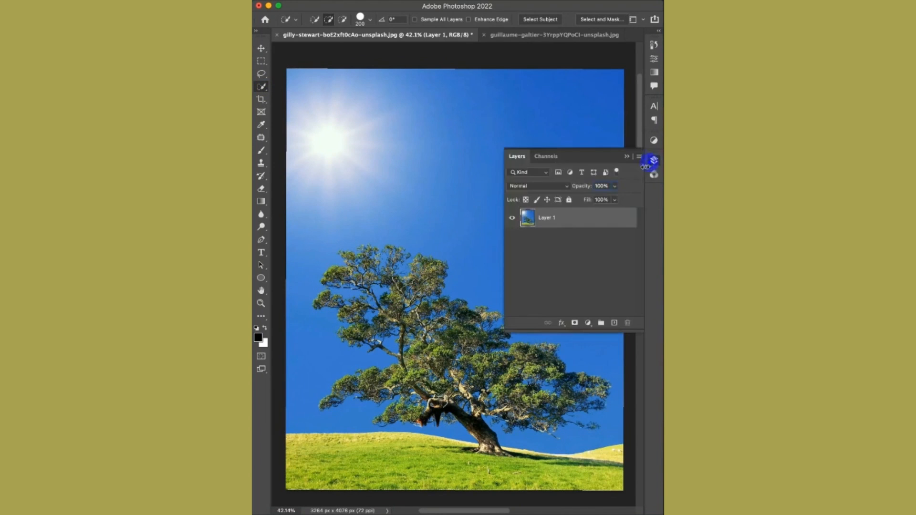
pyautogui.click(546, 156)
pyautogui.click(570, 190)
pyautogui.click(569, 209)
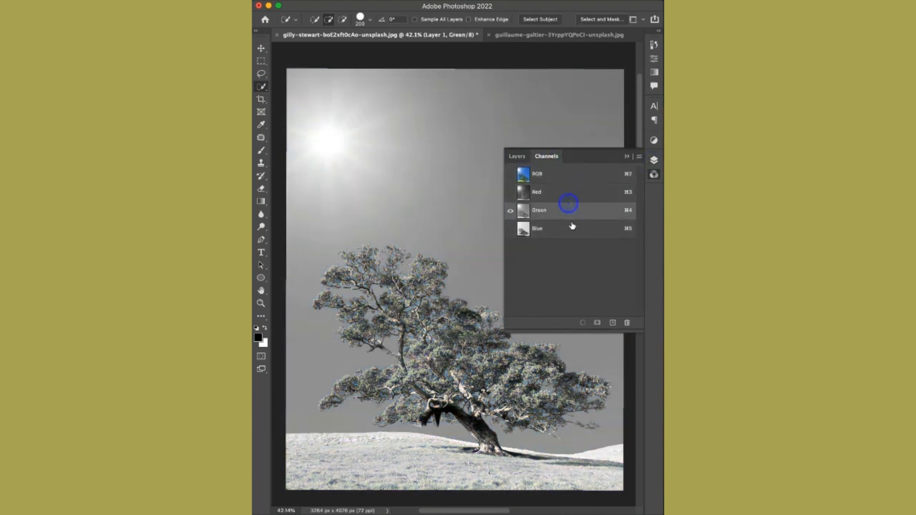
pyautogui.click(574, 228)
pyautogui.moveTo(575, 227); pyautogui.dragTo(613, 322)
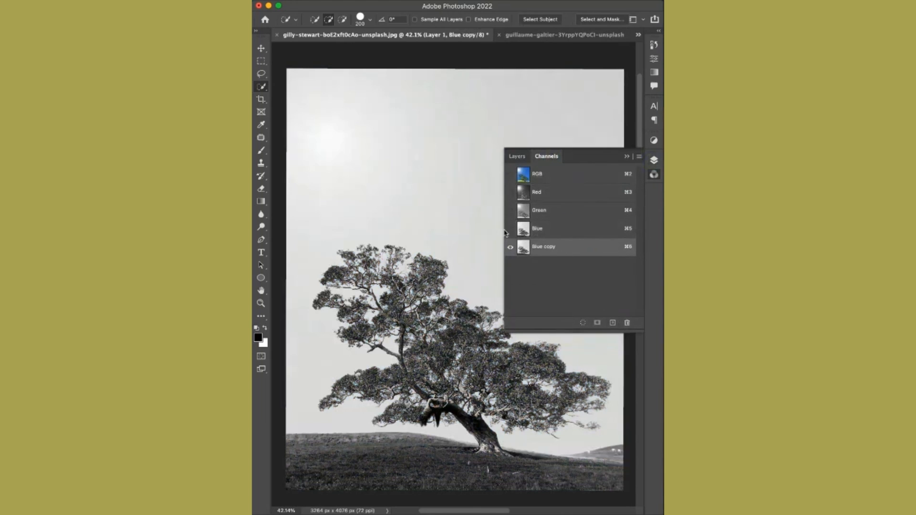
# - Apply Levels to the Blue copy channel, moving the white and black input points inward until the tree is black and the sky white
pyautogui.click(308, 6)
pyautogui.moveTo(363, 32)
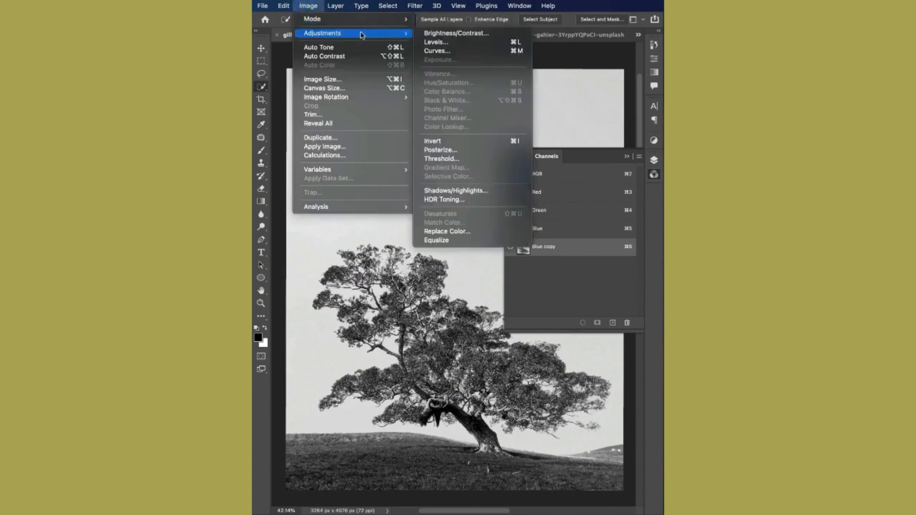
pyautogui.click(473, 43)
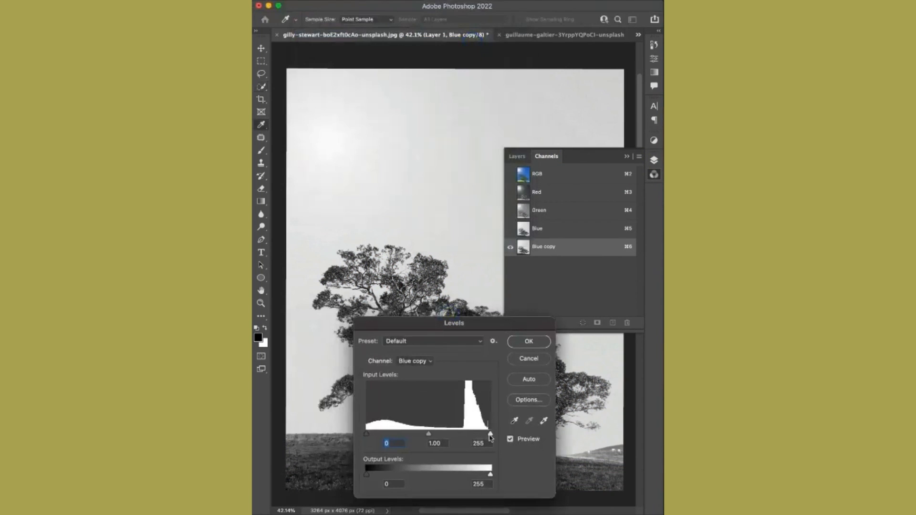
pyautogui.moveTo(490, 434); pyautogui.dragTo(476, 435)
pyautogui.moveTo(366, 435); pyautogui.dragTo(461, 436)
pyautogui.click(528, 341)
pyautogui.press('w')
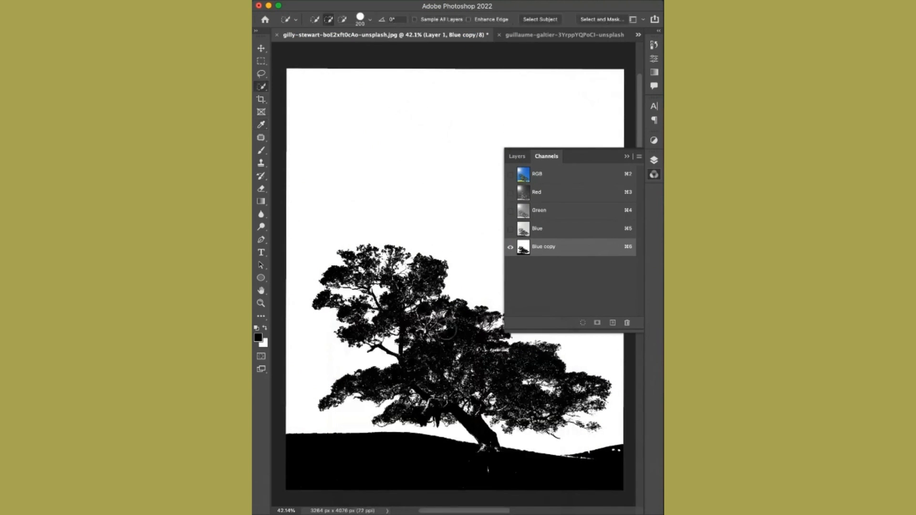
# - Paint the white specks on the hill and at the base of the tree trunk black with the Brush in the Blue copy channel
pyautogui.click(262, 151)
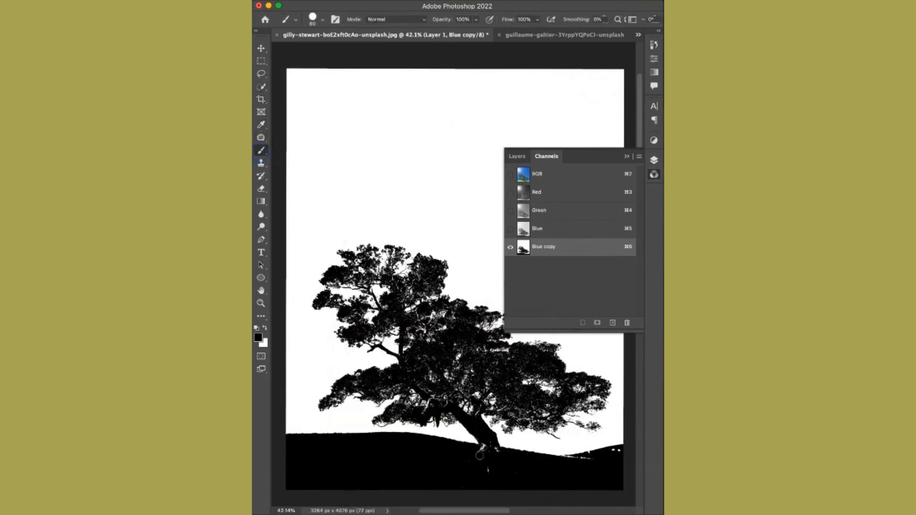
pyautogui.scroll(2, 480, 455)
pyautogui.scroll(-4, 609, 458)
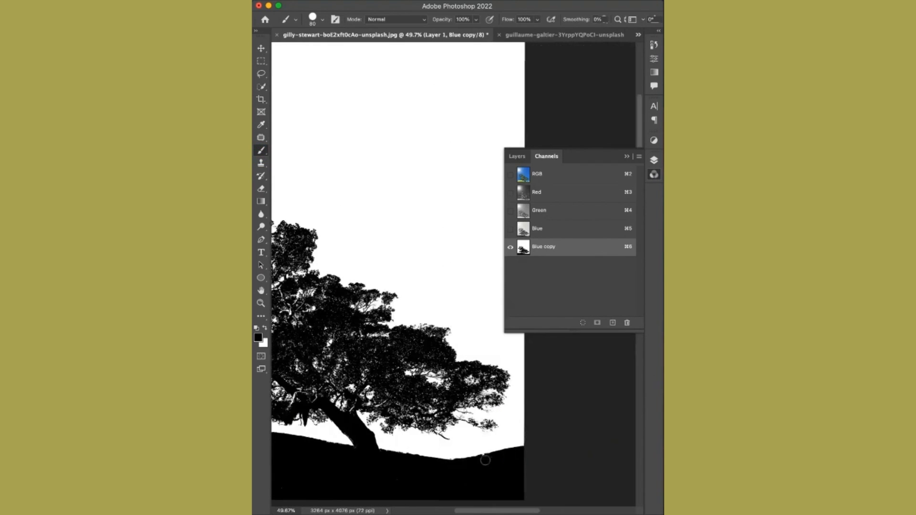
# - Load the Blue copy channel as a selection and invert it so the tree and hill are selected
pyautogui.click(584, 324)
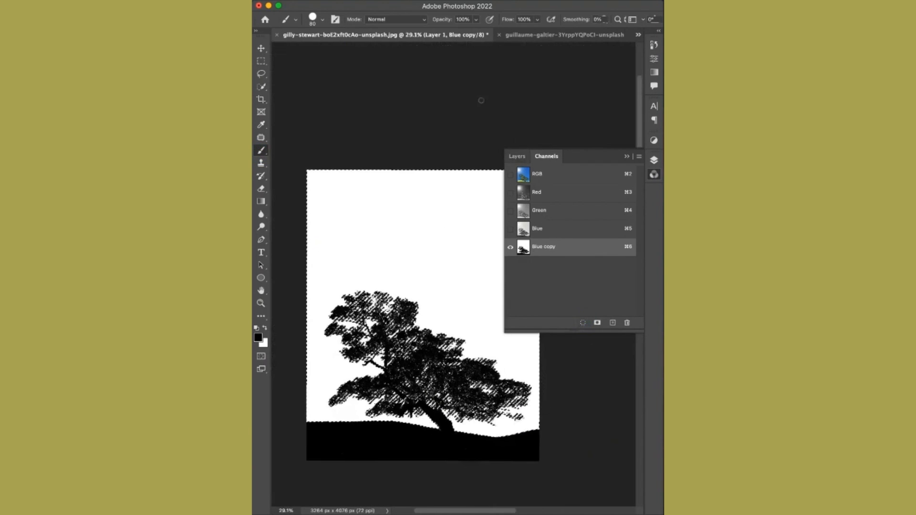
pyautogui.click(387, 6)
pyautogui.click(393, 45)
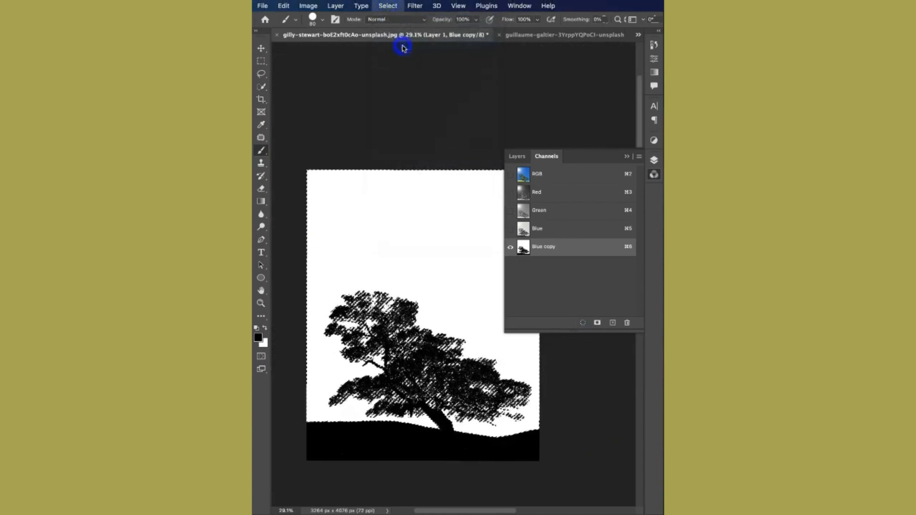
# - Return to the RGB composite, copy the selected tree and hill to a new layer, and hide Layer 1
pyautogui.click(537, 174)
pyautogui.click(521, 156)
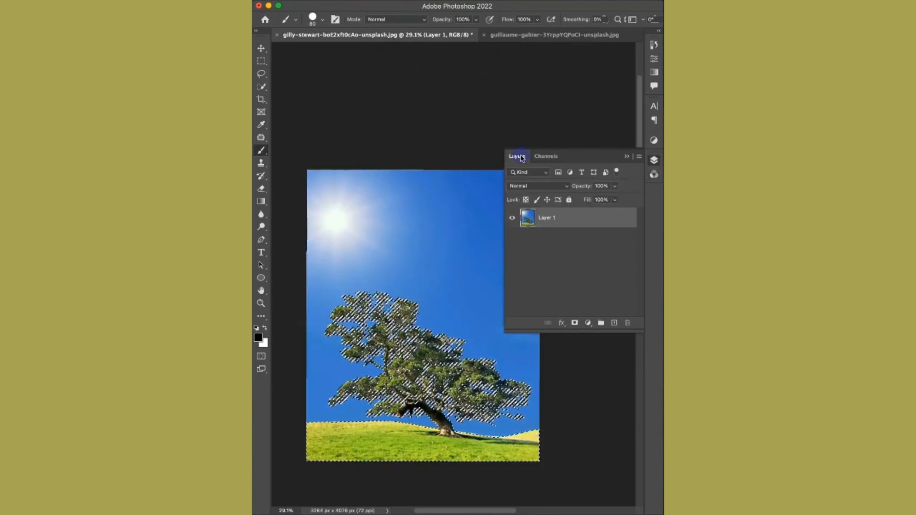
pyautogui.press('super+j')
pyautogui.click(511, 237)
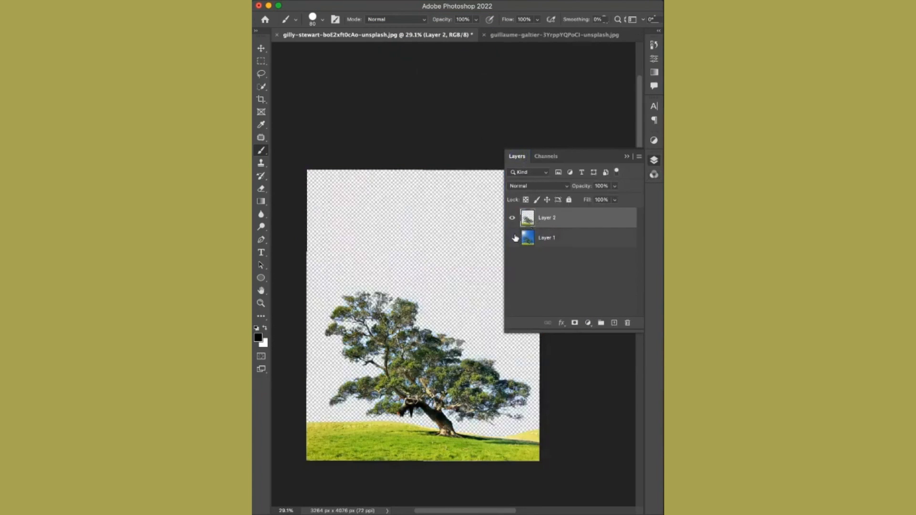
pyautogui.click(512, 237)
pyautogui.click(512, 237)
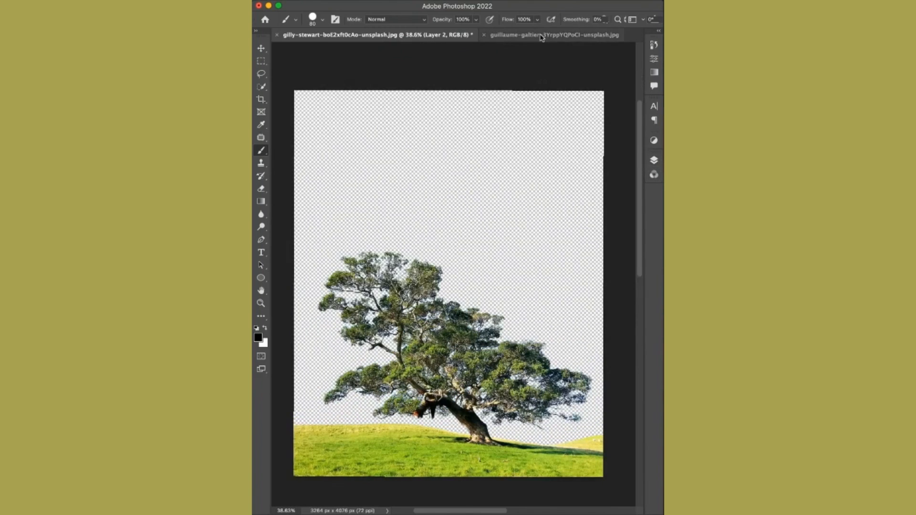
# - Bring the pink cloudy sky image into the tree document and place it between the tree cutout and Layer 1
pyautogui.click(542, 37)
pyautogui.press('v')
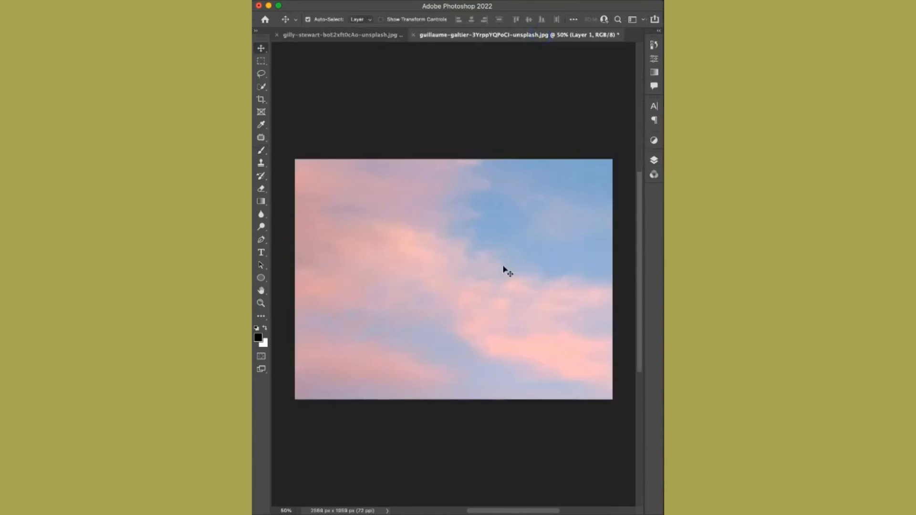
pyautogui.moveTo(503, 270); pyautogui.dragTo(417, 299)
pyautogui.click(654, 160)
pyautogui.moveTo(611, 222); pyautogui.dragTo(611, 248)
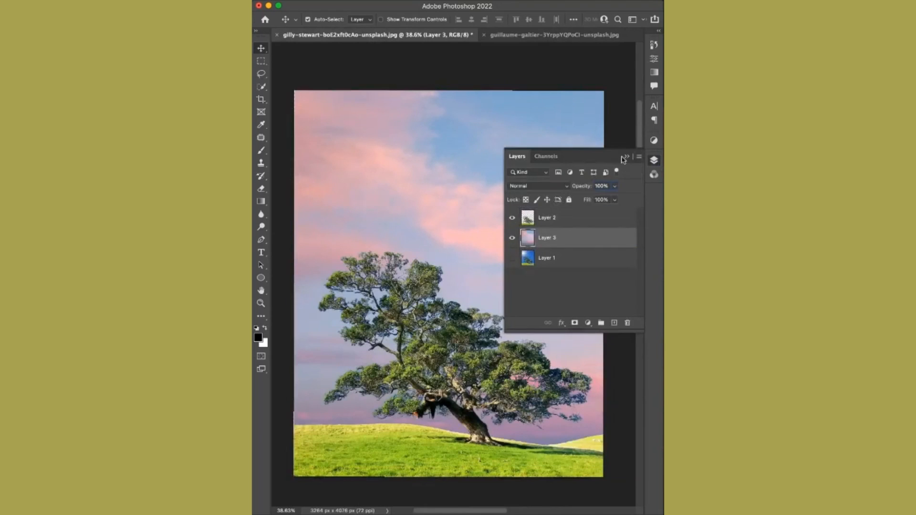
# - Add a Hue/Saturation adjustment clipped to the tree cutout layer, with Hue -25 and Saturation -25
pyautogui.click(612, 216)
pyautogui.click(592, 324)
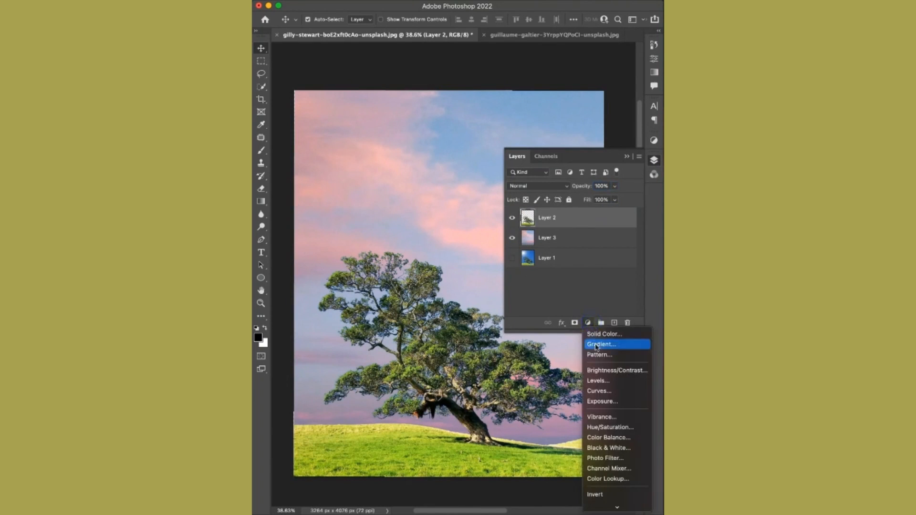
pyautogui.click(616, 426)
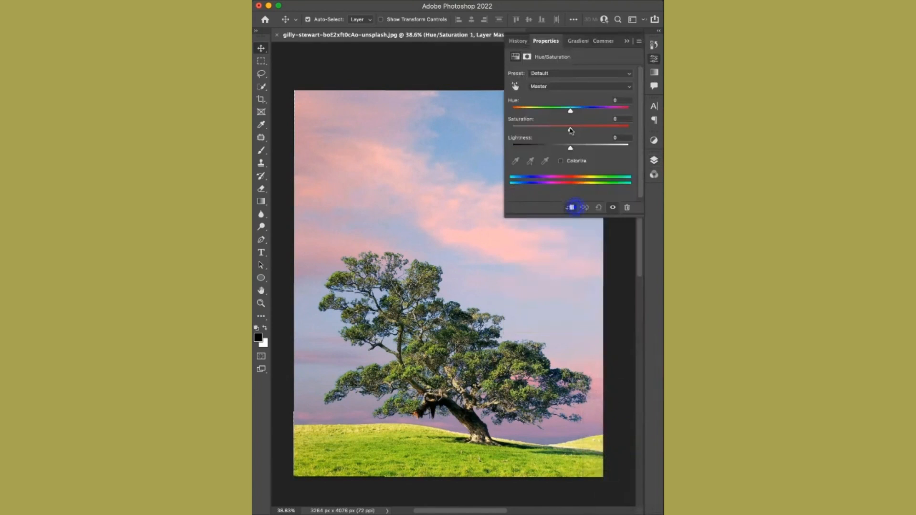
pyautogui.moveTo(571, 130); pyautogui.dragTo(556, 113)
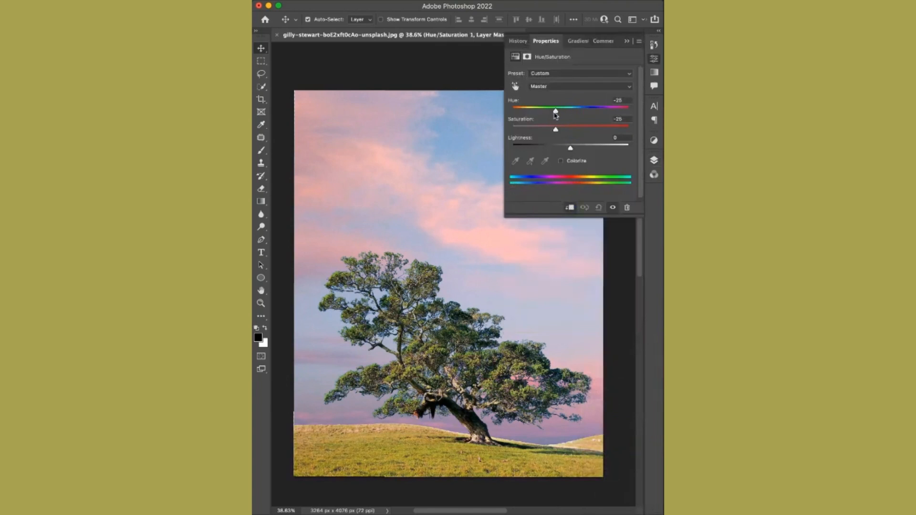
pyautogui.click(628, 42)
# - Apply Defringe matting to the tree cutout on Layer 2
pyautogui.click(655, 161)
pyautogui.click(589, 245)
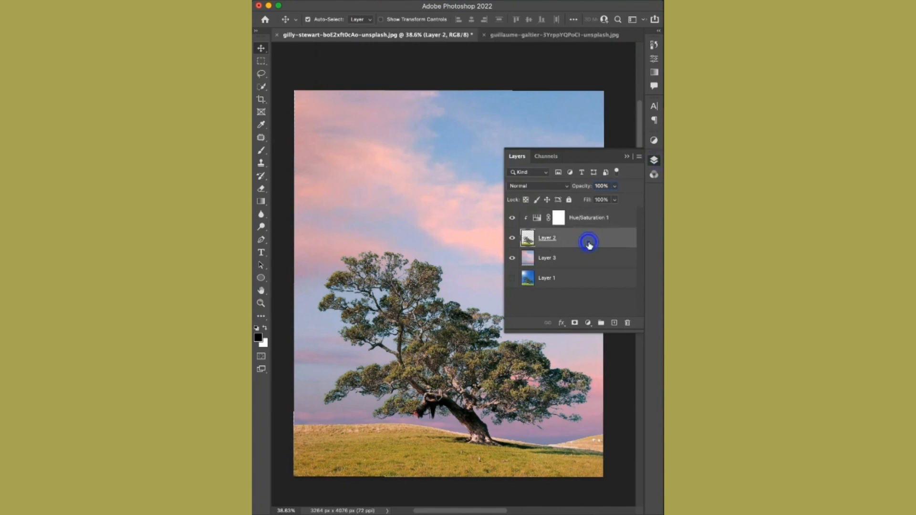
pyautogui.click(625, 158)
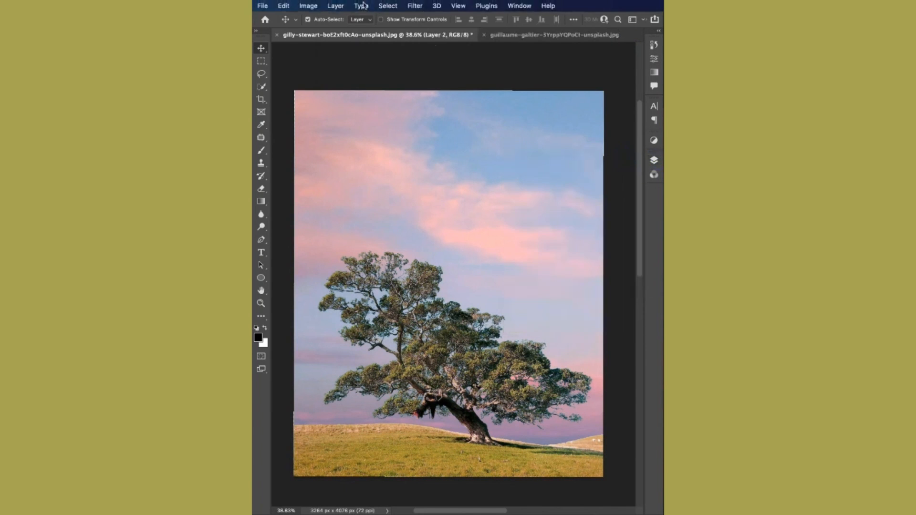
pyautogui.click(336, 6)
pyautogui.moveTo(431, 390)
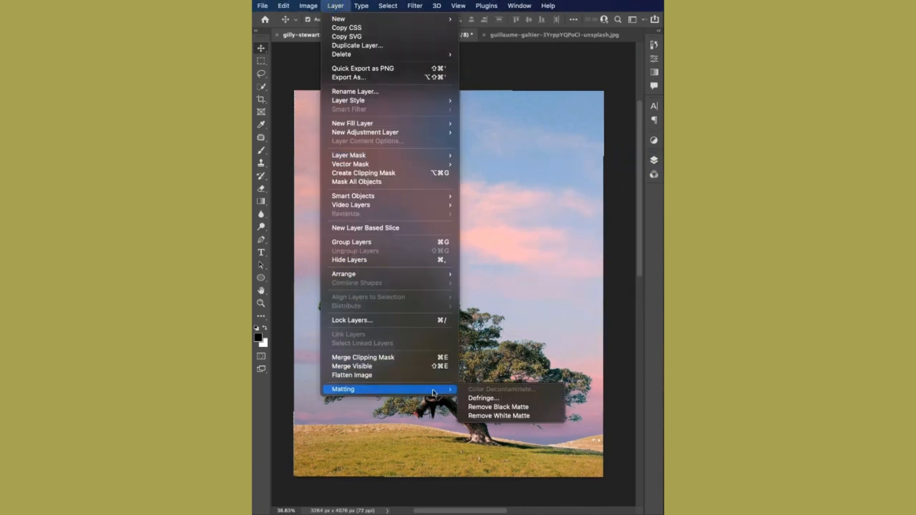
pyautogui.click(495, 397)
pyautogui.press('Return')
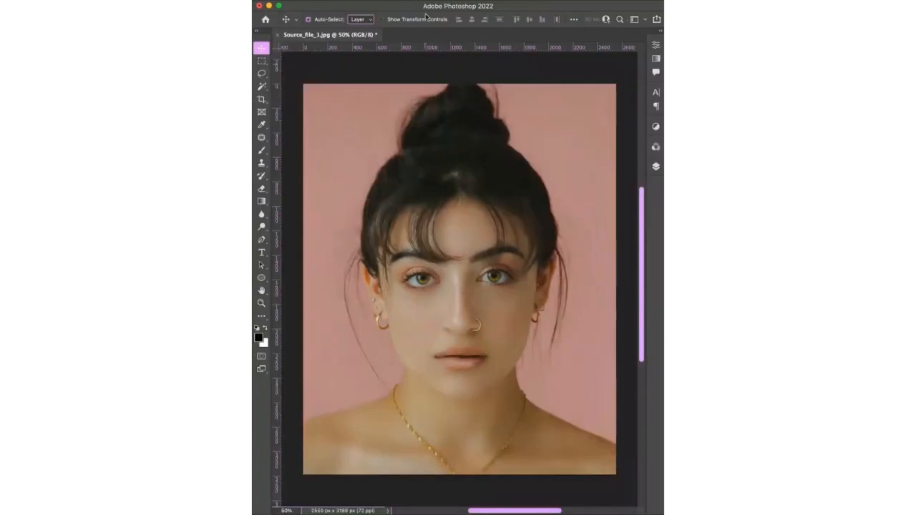
# - Apply the Makeup Transfer neural filter to the portrait, using Makeup_file.jpg as the reference image and outputting to a new layer
pyautogui.click(415, 6)
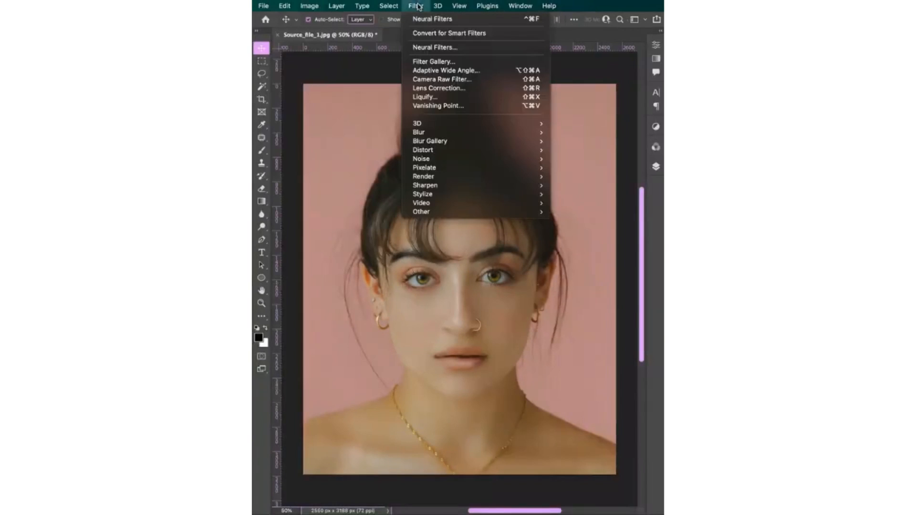
pyautogui.click(482, 51)
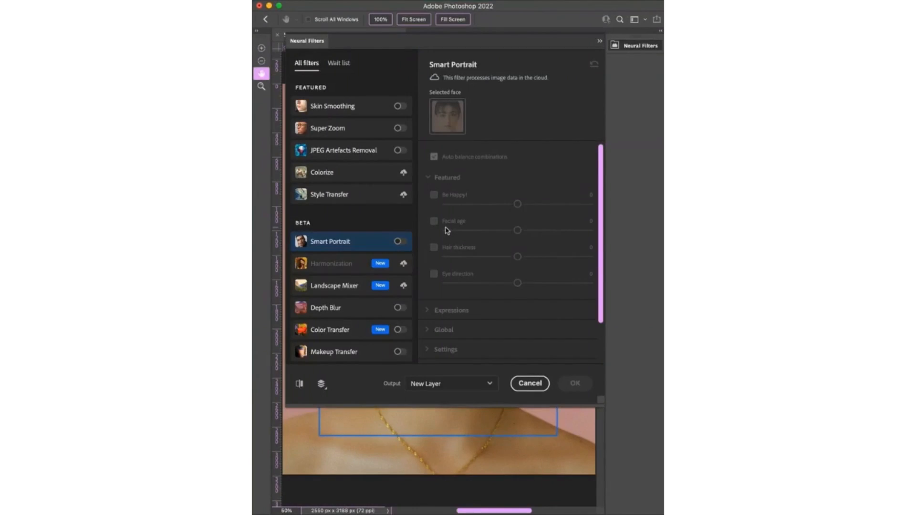
pyautogui.click(400, 352)
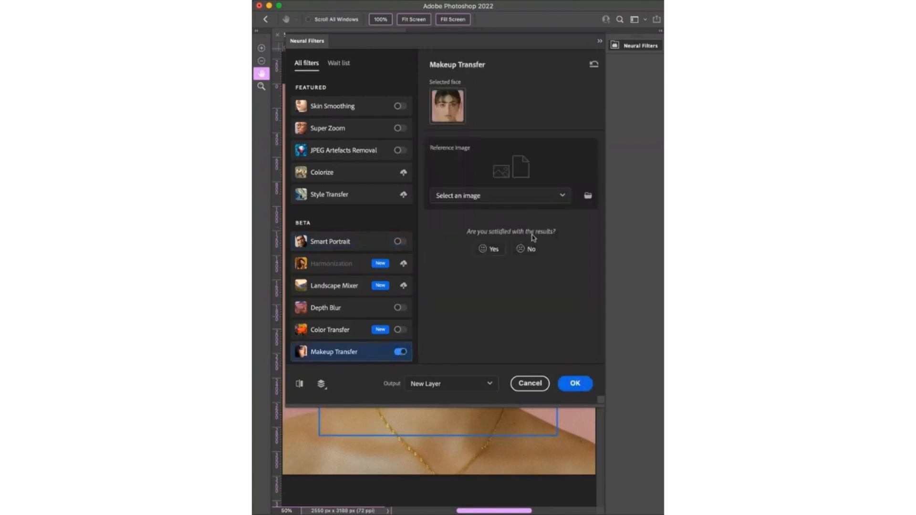
pyautogui.click(587, 197)
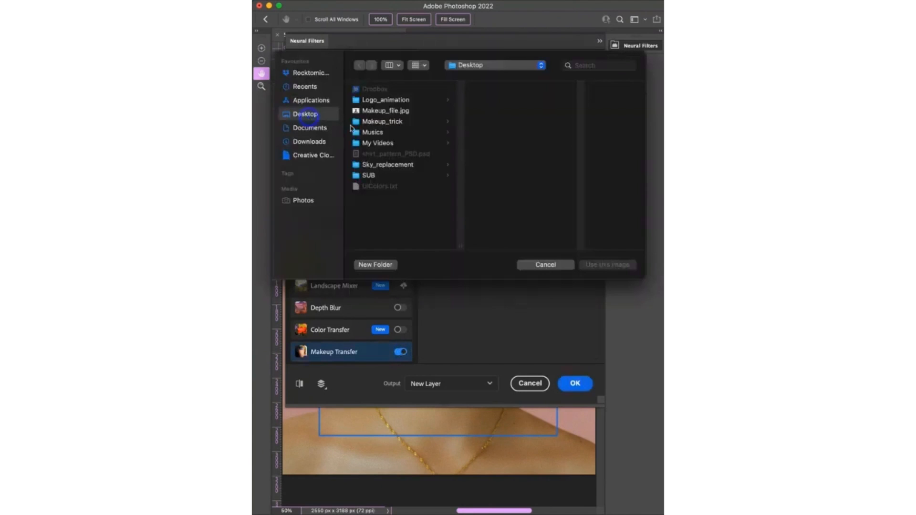
pyautogui.click(396, 111)
pyautogui.click(600, 265)
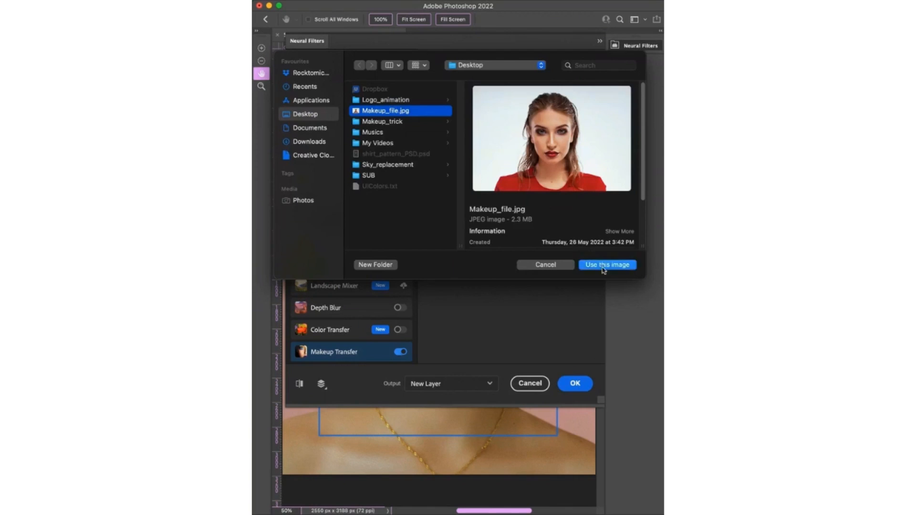
pyautogui.click(575, 383)
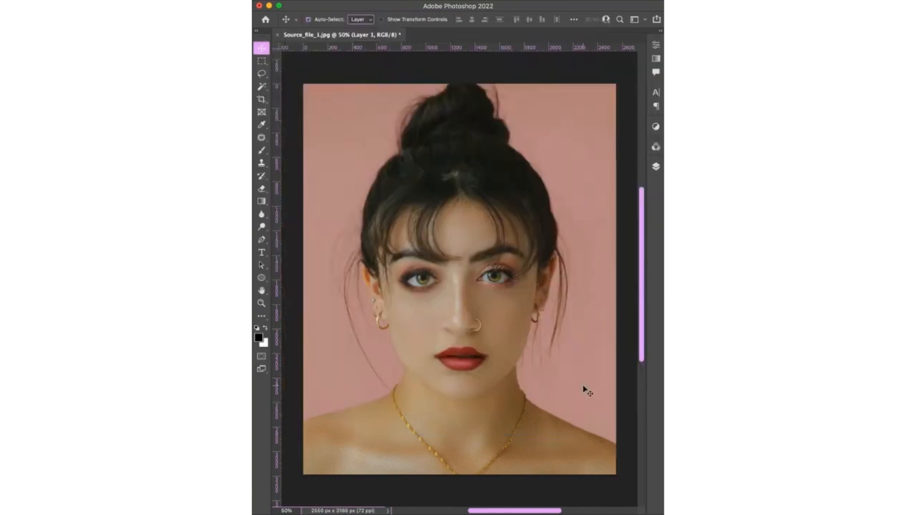
# - Compare the portrait with and without the transferred makeup layer
pyautogui.click(656, 167)
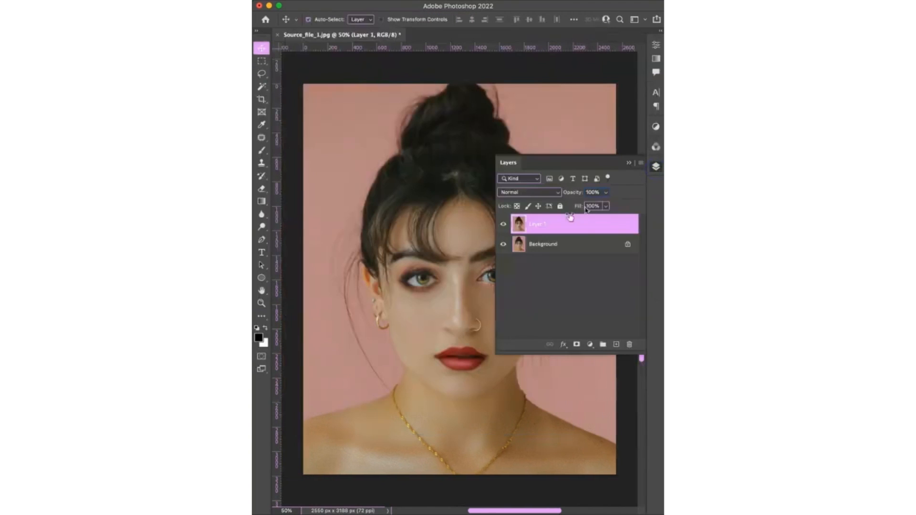
pyautogui.click(503, 225)
pyautogui.click(502, 226)
pyautogui.click(503, 225)
pyautogui.click(503, 226)
pyautogui.click(629, 162)
pyautogui.scroll(3, 519, 340)
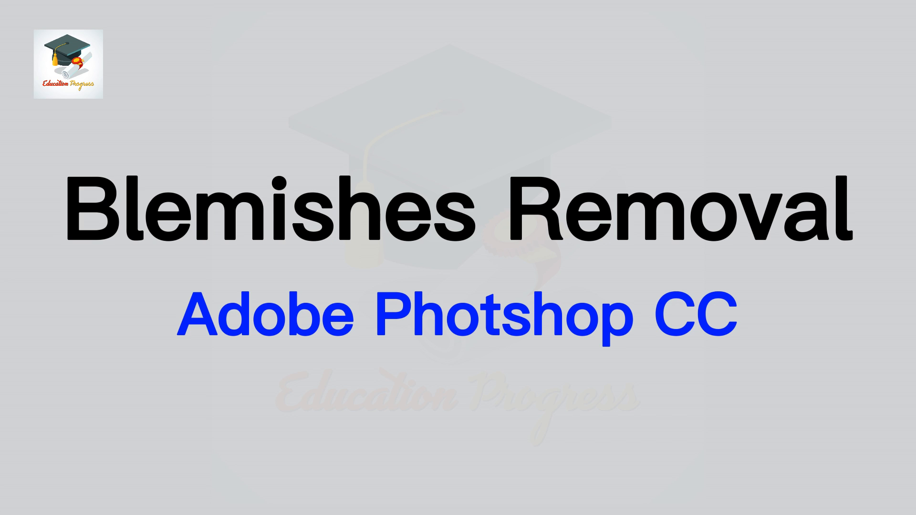
# - Try to cover the cheek's moles and blemishes with skin-tone Brush strokes at 21% flow
pyautogui.click(484, 218)
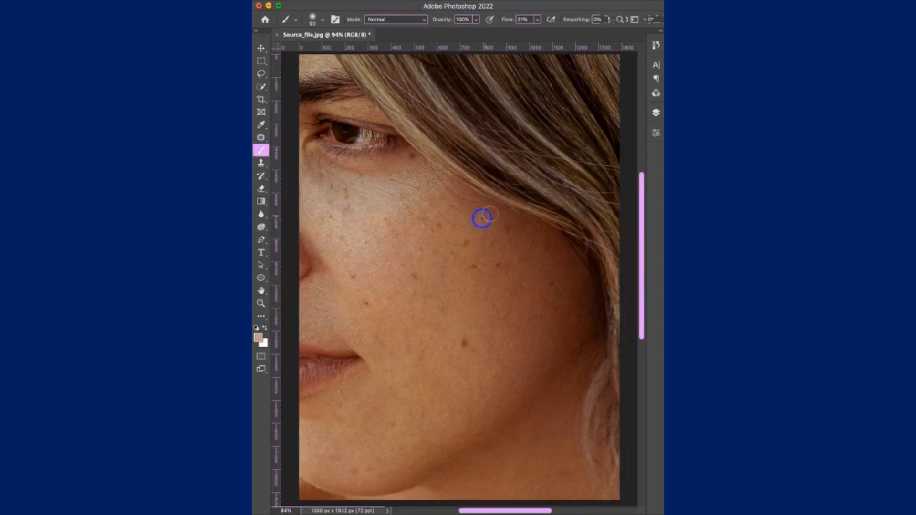
pyautogui.click(515, 235)
pyautogui.click(512, 241)
pyautogui.click(530, 257)
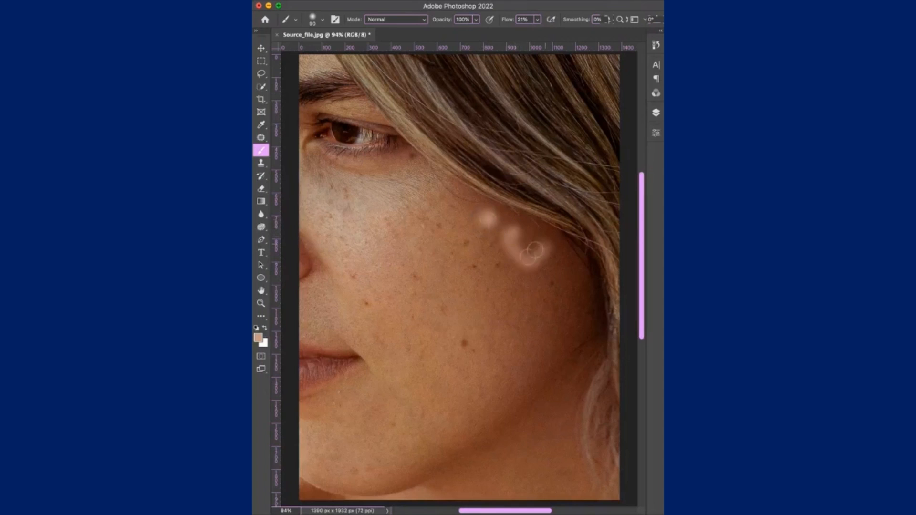
pyautogui.moveTo(535, 250); pyautogui.dragTo(544, 245)
pyautogui.moveTo(492, 261); pyautogui.dragTo(477, 279)
pyautogui.moveTo(470, 329); pyautogui.dragTo(465, 345)
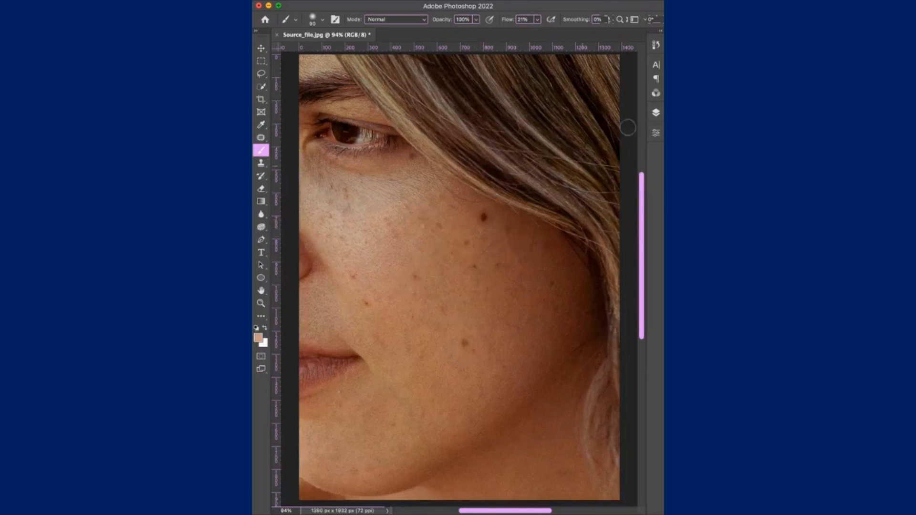
# - Duplicate the Background layer of the blemished face photo
pyautogui.click(656, 112)
pyautogui.hotkey('ctrl', 'j')
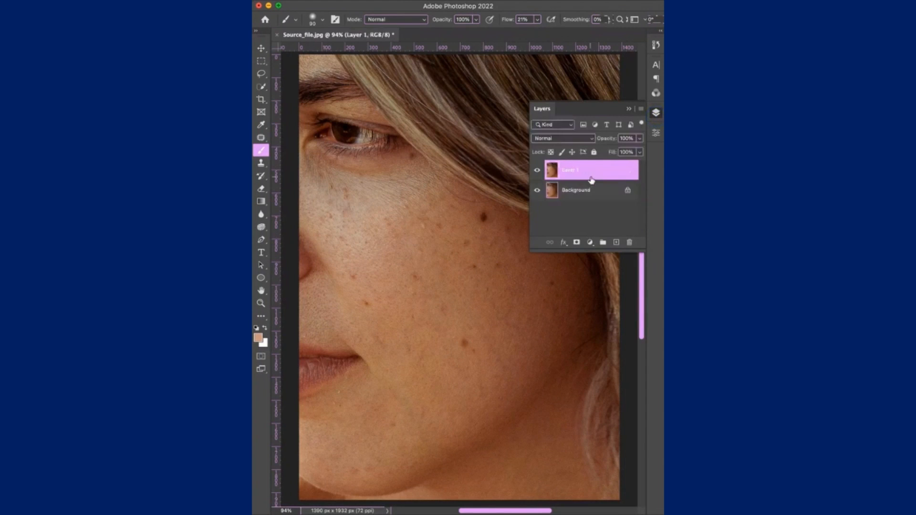
pyautogui.click(627, 110)
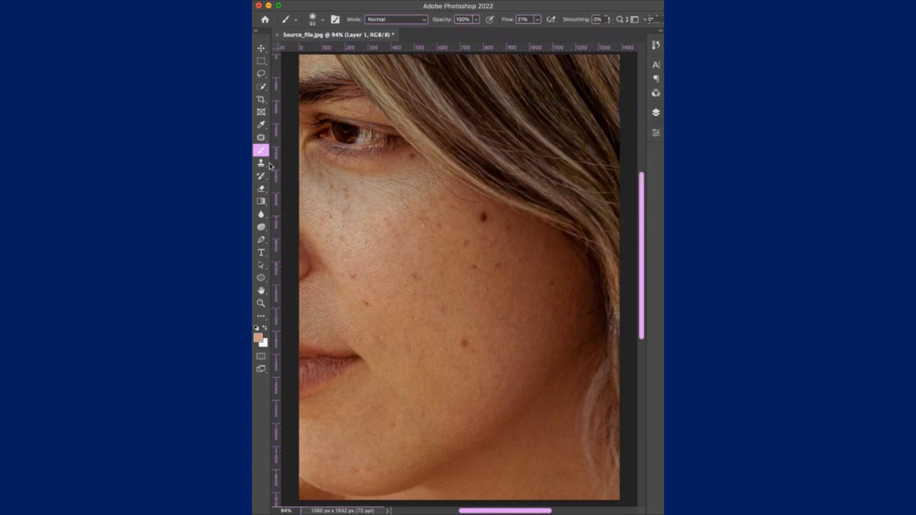
# - Remove the moles and spots across the cheek and under the eye with the Spot Healing Brush set to Content-Aware
pyautogui.rightClick(265, 138)
pyautogui.click(310, 137)
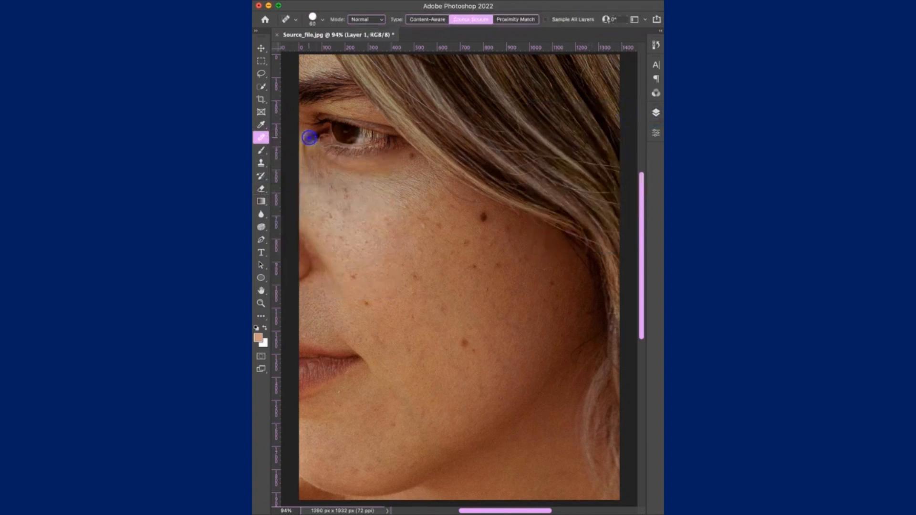
pyautogui.click(427, 20)
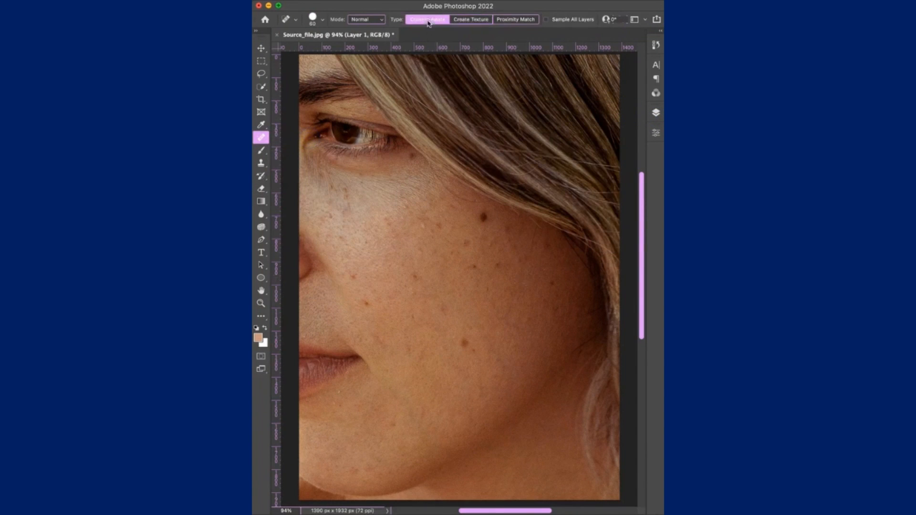
pyautogui.click(487, 217)
pyautogui.click(481, 219)
pyautogui.click(544, 250)
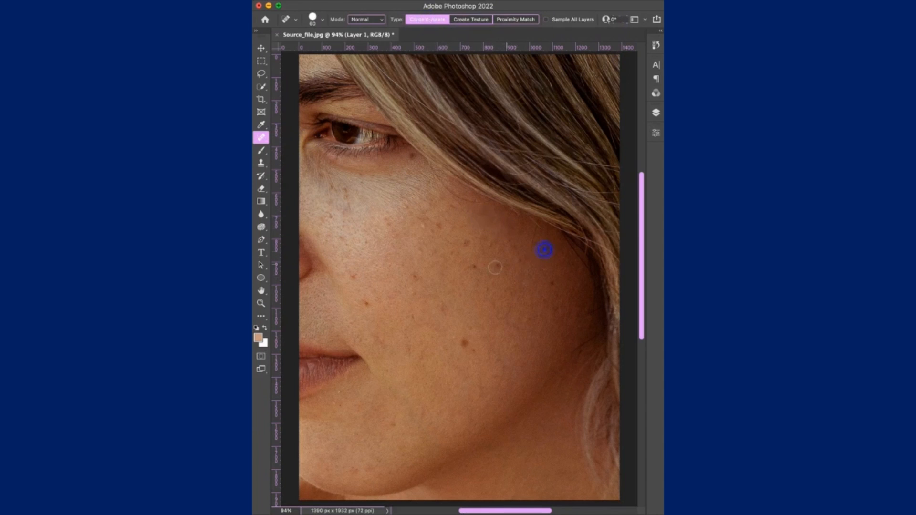
pyautogui.click(426, 224)
pyautogui.click(412, 156)
pyautogui.click(339, 194)
pyautogui.click(354, 279)
pyautogui.click(366, 303)
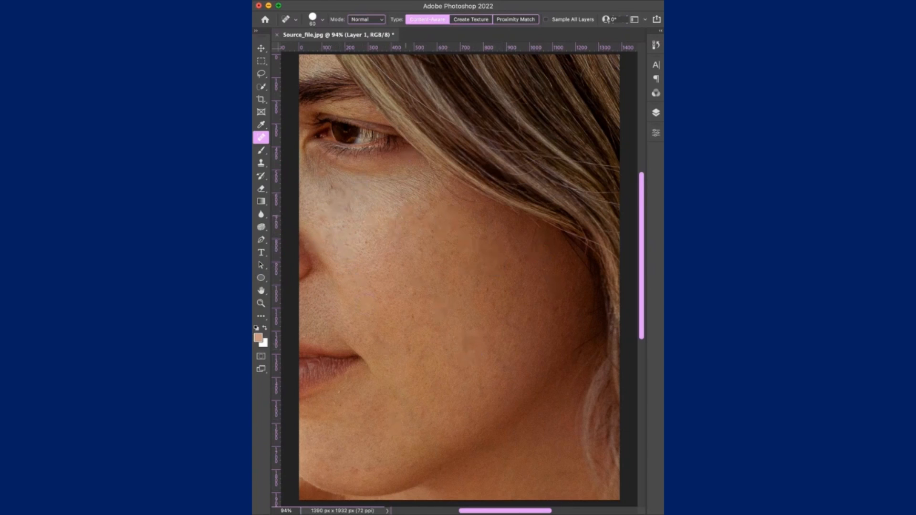
pyautogui.click(414, 293)
pyautogui.click(518, 263)
# - Compare the retouched face with the original by toggling the visibility of Layer 1
pyautogui.click(656, 112)
pyautogui.click(537, 170)
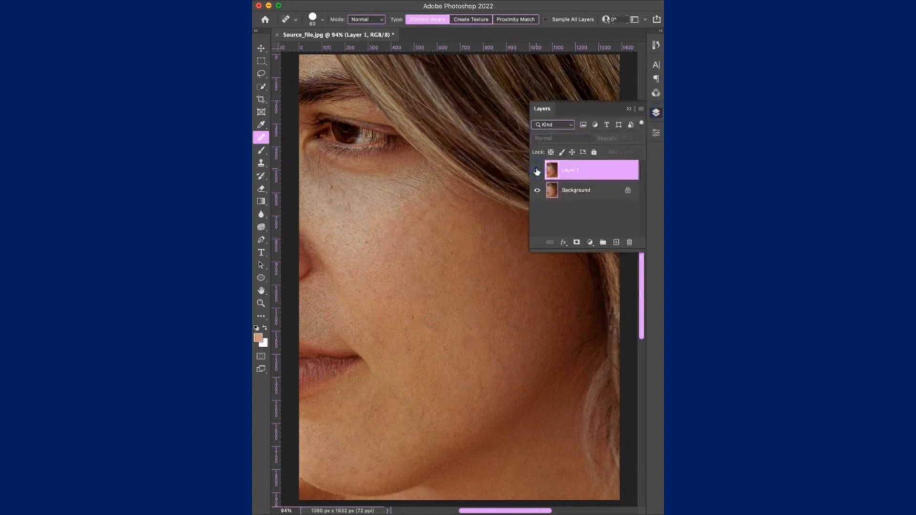
pyautogui.click(537, 171)
pyautogui.click(629, 109)
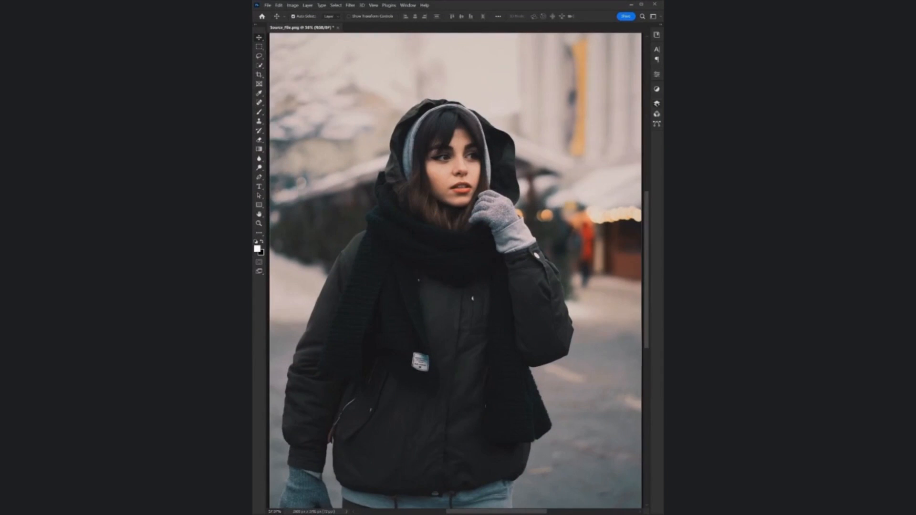
# - Add a white (ffffff) Solid Color fill layer above the winter portrait's Background
pyautogui.click(657, 103)
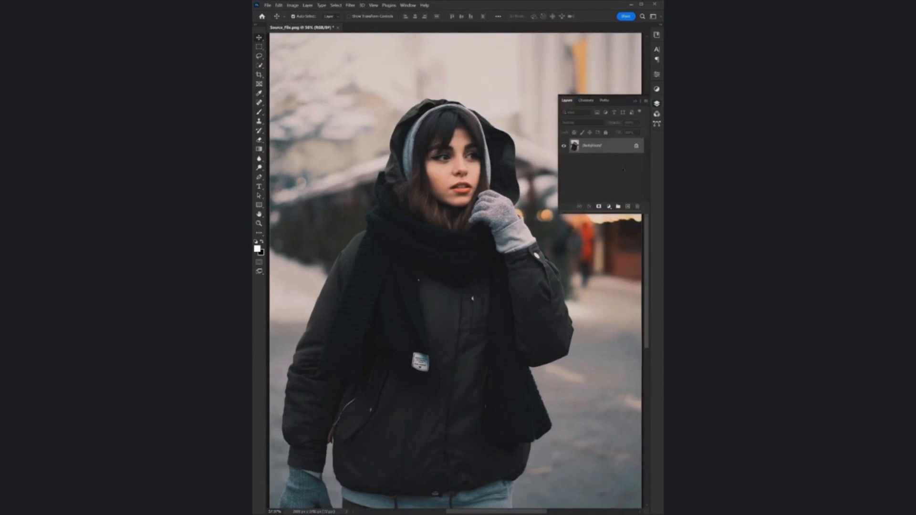
pyautogui.click(609, 208)
pyautogui.click(635, 218)
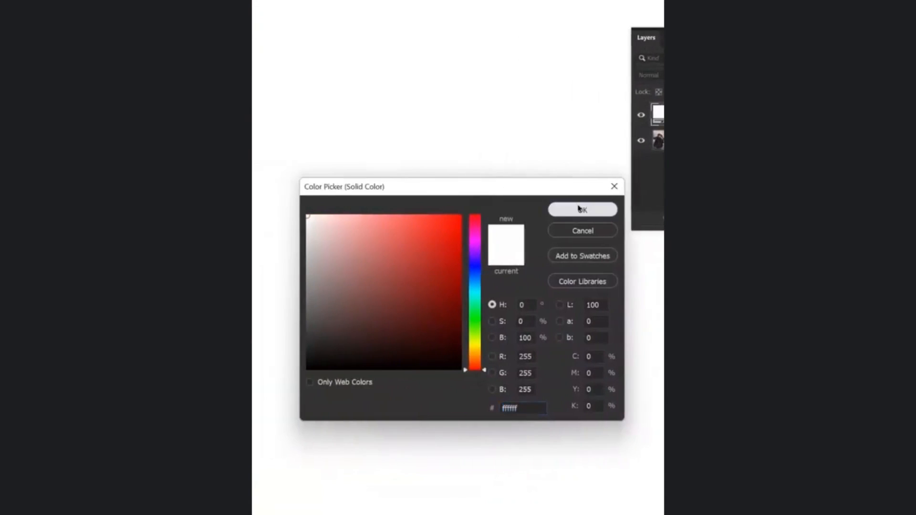
pyautogui.click(475, 209)
# - Apply the Add Noise filter to the white fill layer and invert its colors
pyautogui.click(278, 7)
pyautogui.moveTo(380, 187)
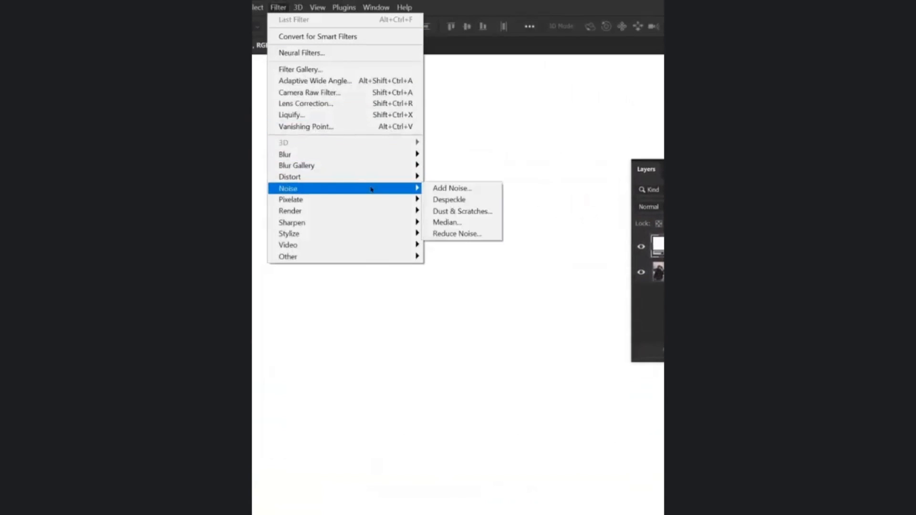
pyautogui.click(472, 188)
pyautogui.click(608, 211)
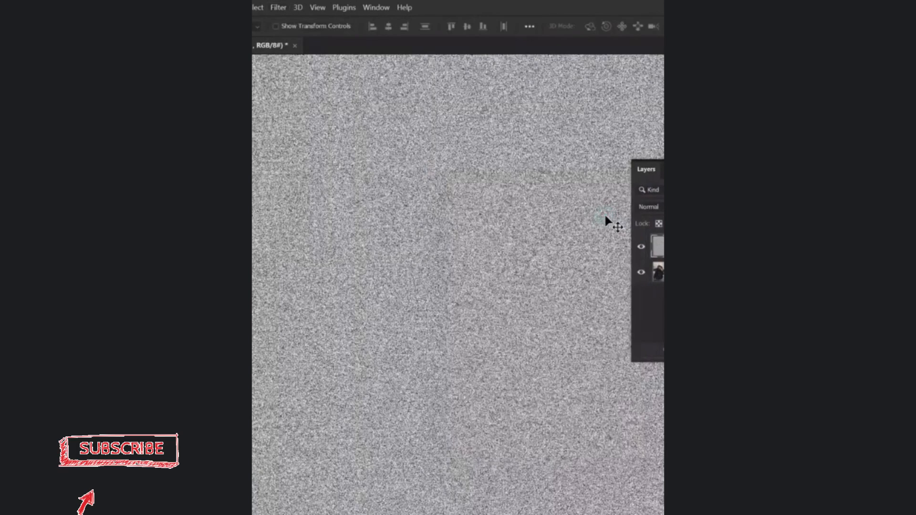
pyautogui.rightClick(537, 246)
pyautogui.click(593, 280)
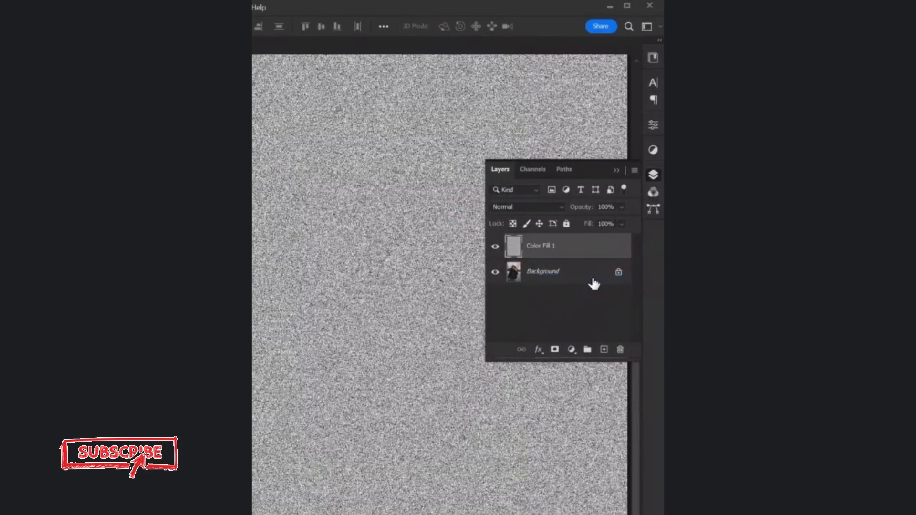
pyautogui.hotkey('ctrl', 'i')
# - Apply Accented Edges with edge width 3, brightness 20 and smoothness 5 to the noise layer, and set its blending to Screen
pyautogui.click(322, 7)
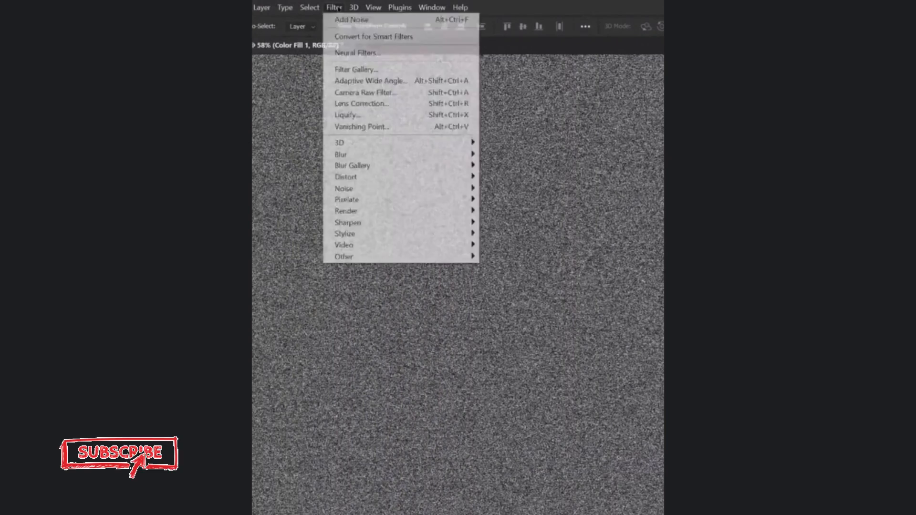
pyautogui.click(384, 69)
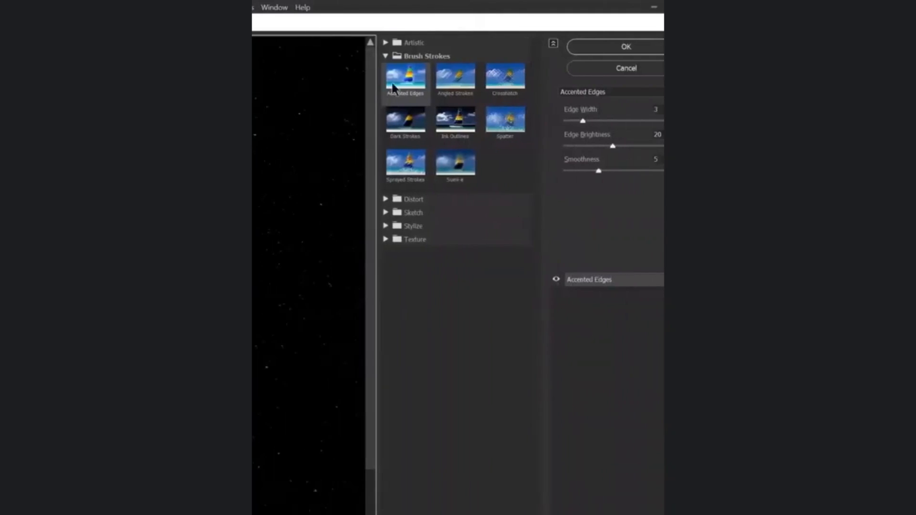
pyautogui.click(611, 46)
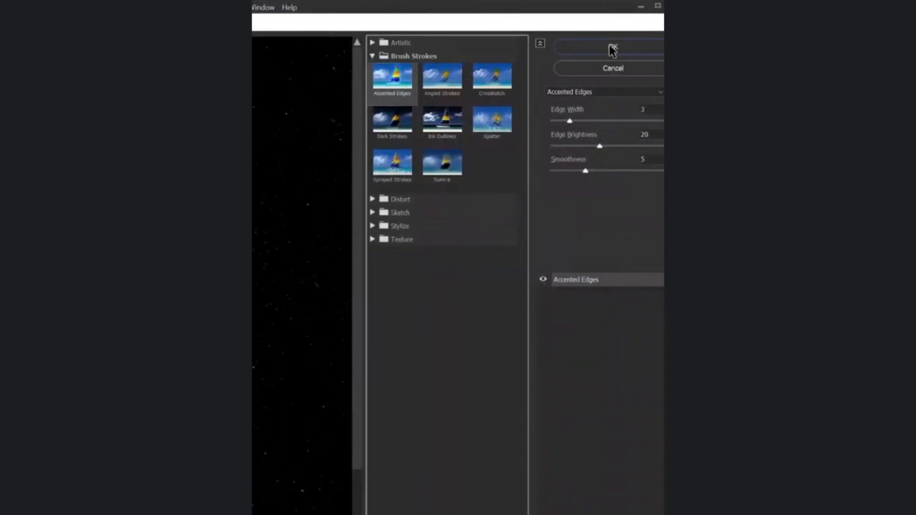
pyautogui.click(593, 207)
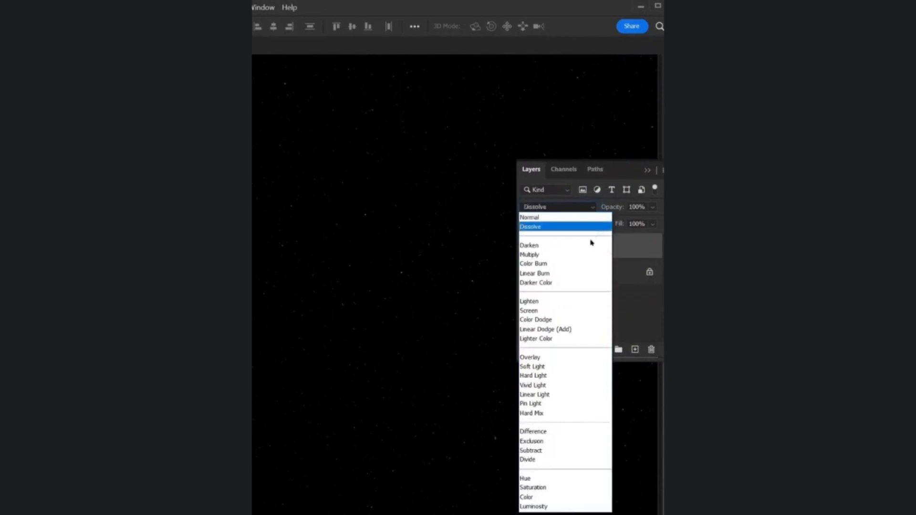
pyautogui.click(582, 310)
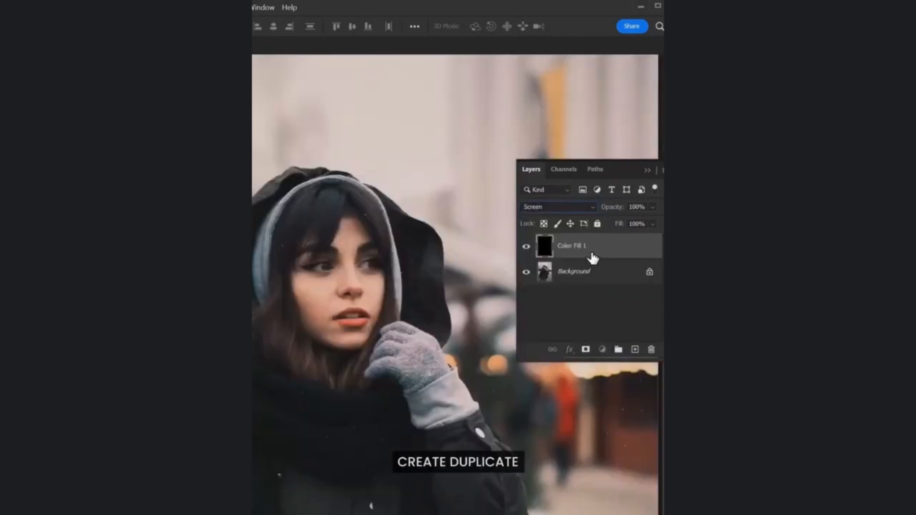
# - Duplicate the snow layer and scale the copy to 600%
pyautogui.hotkey('ctrl', 'j')
pyautogui.hotkey('ctrl', 't')
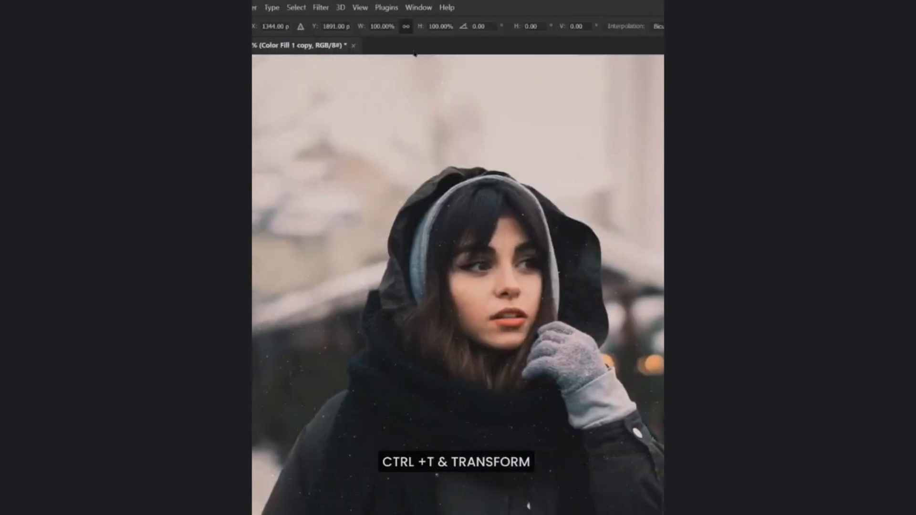
pyautogui.click(383, 26)
pyautogui.write('600')
pyautogui.press('Return')
# - Soften the enlarged snow copy with a Gaussian Blur of 4.0 pixels radius
pyautogui.click(322, 8)
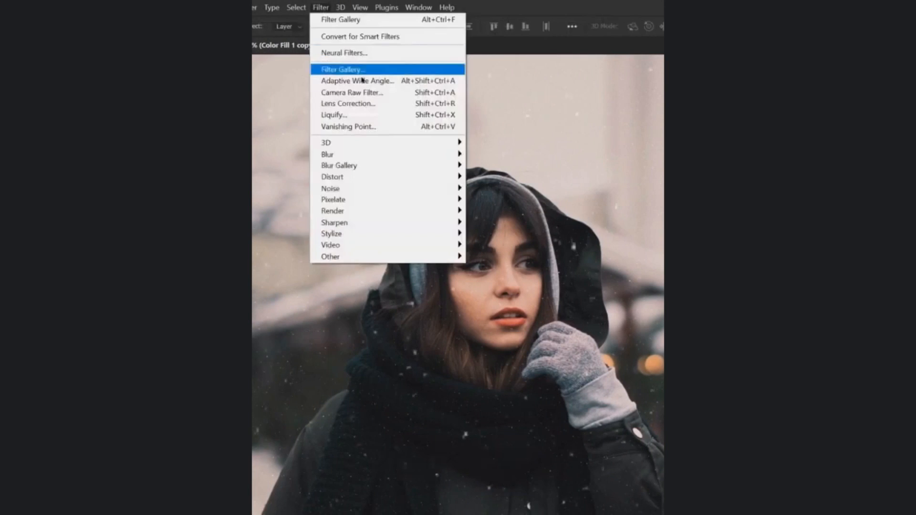
pyautogui.moveTo(343, 154)
pyautogui.click(517, 200)
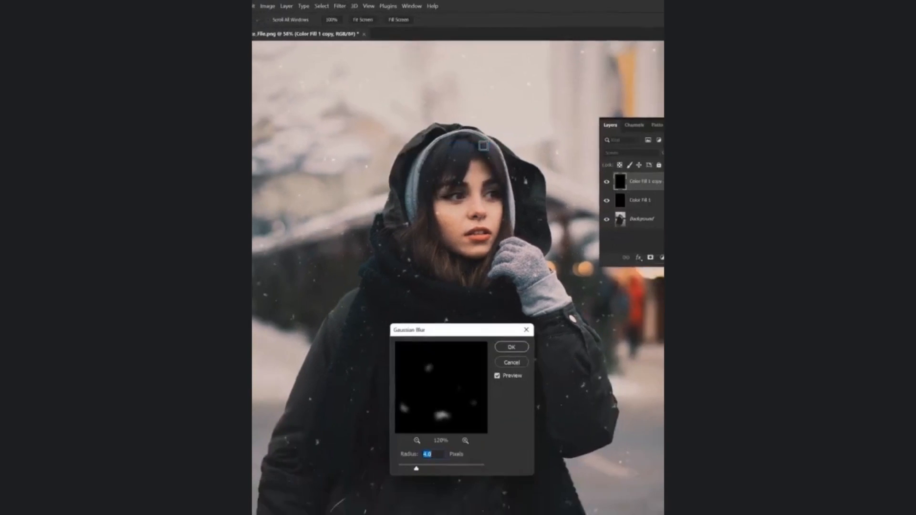
pyautogui.click(483, 279)
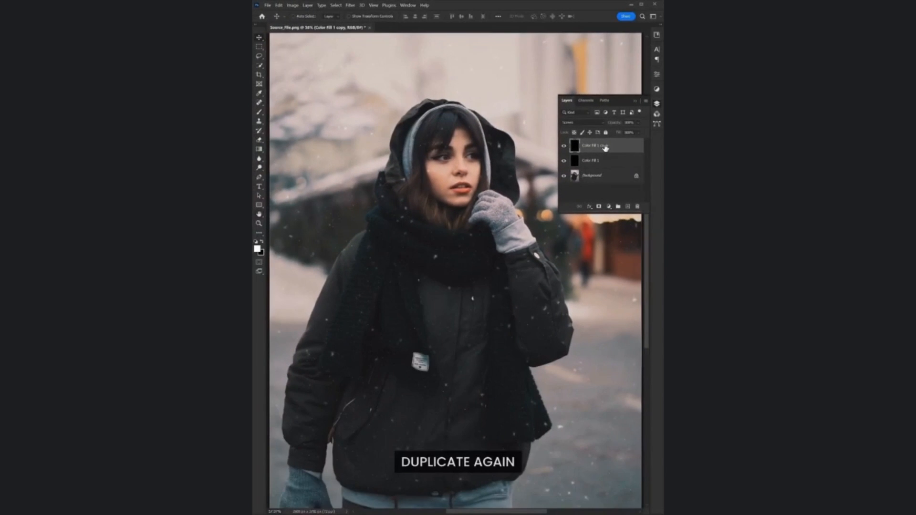
# - Duplicate the blurred snow layer again and scale the new copy to 600%
pyautogui.hotkey('ctrl', 'j')
pyautogui.hotkey('ctrl', 't')
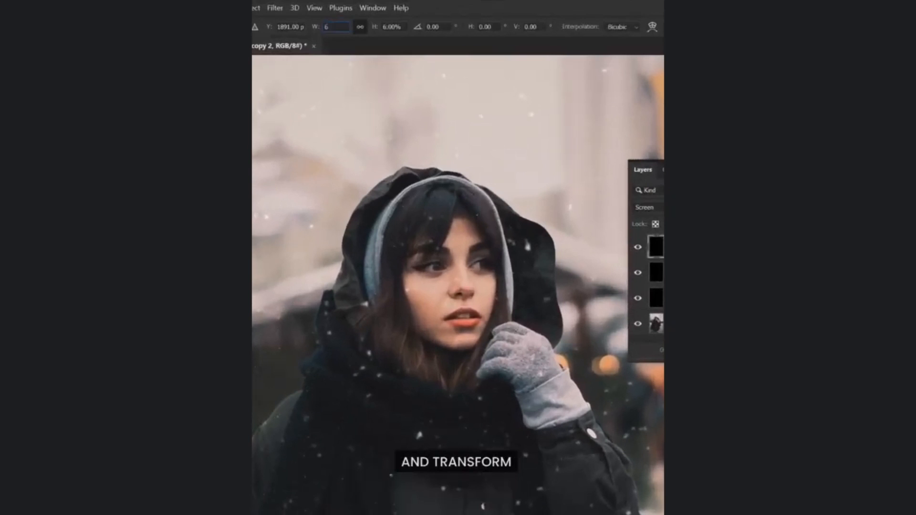
pyautogui.write('00')
pyautogui.press('Return')
# - Apply a Levels adjustment to the topmost snow copy
pyautogui.click(266, 8)
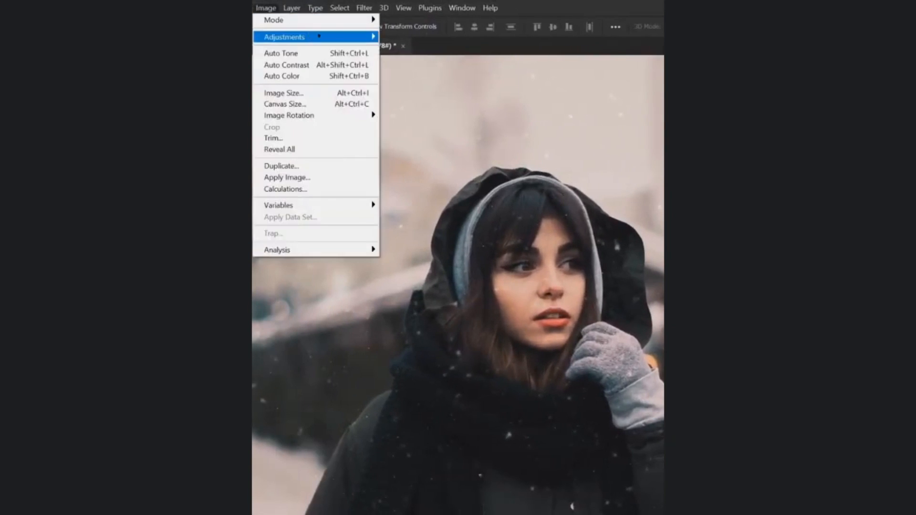
pyautogui.moveTo(319, 36)
pyautogui.click(444, 49)
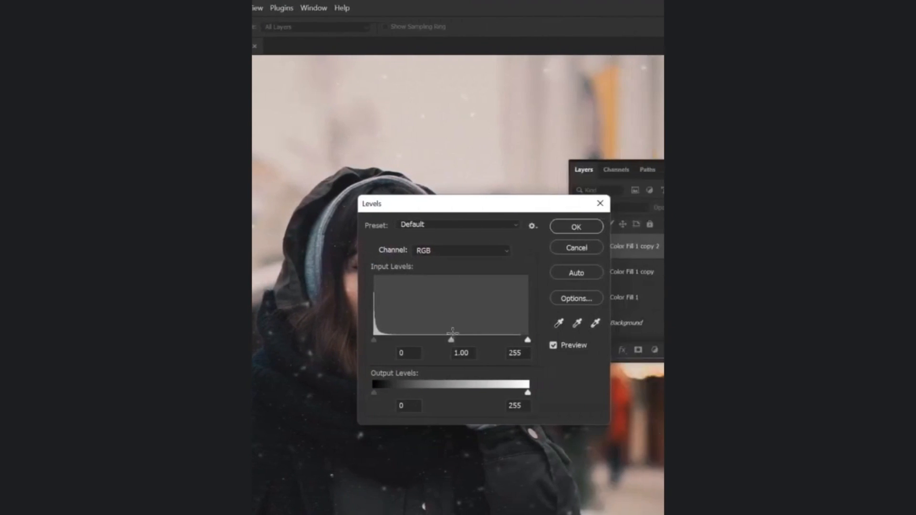
pyautogui.click(568, 224)
# - Merge the three Color Fill snow layers into one layer
pyautogui.keyDown('shift'); pyautogui.click(638, 297); pyautogui.keyUp('shift')
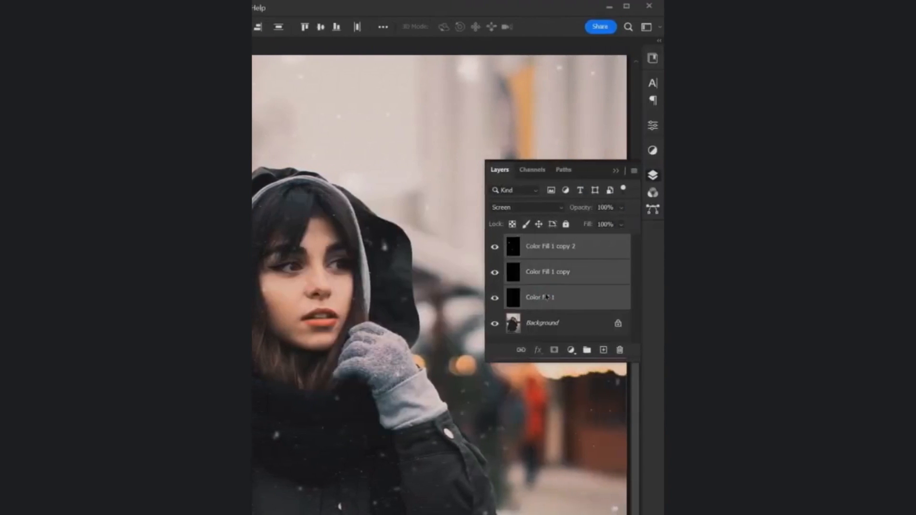
pyautogui.rightClick(547, 297)
pyautogui.click(610, 448)
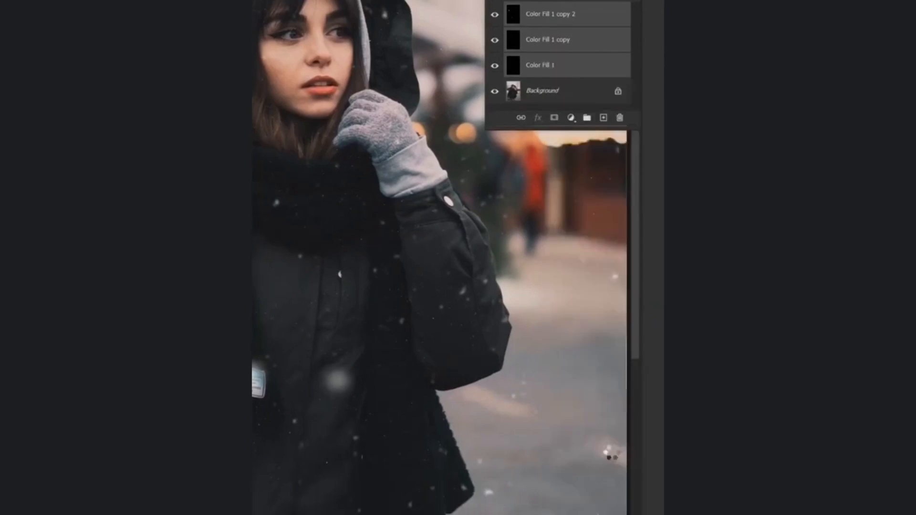
# - Set the merged snow layer's blending mode to Screen and duplicate the layer
pyautogui.click(524, 138)
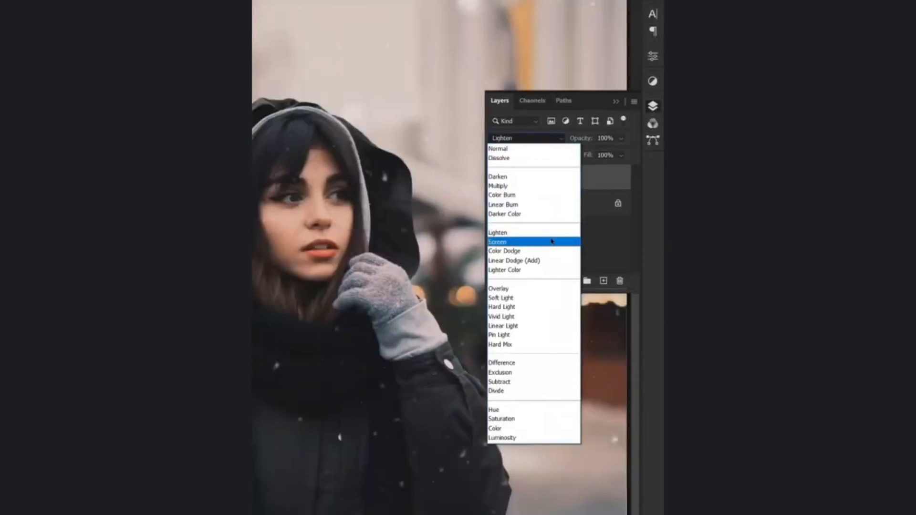
pyautogui.click(552, 241)
pyautogui.hotkey('ctrl', 'j')
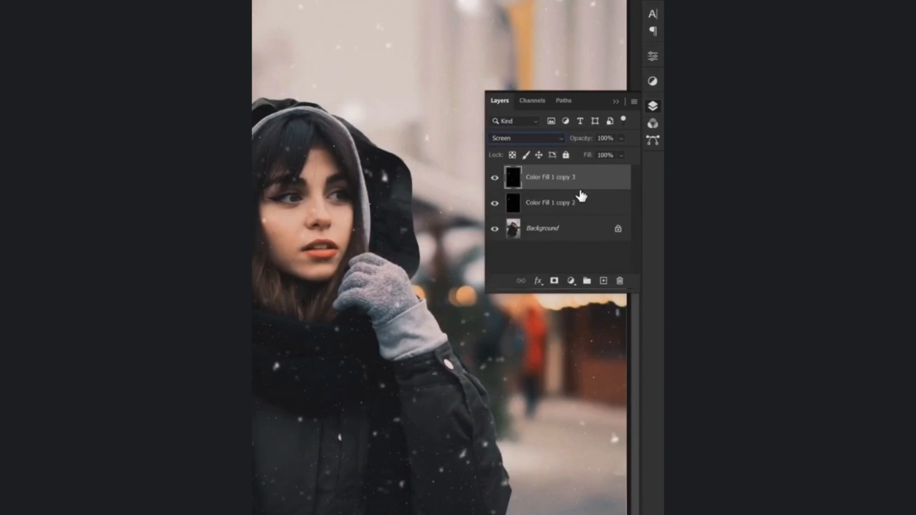
# - Add a Curves adjustment layer above the snow, slightly lowering the shadows and raising the highlights
pyautogui.click(571, 281)
pyautogui.click(601, 354)
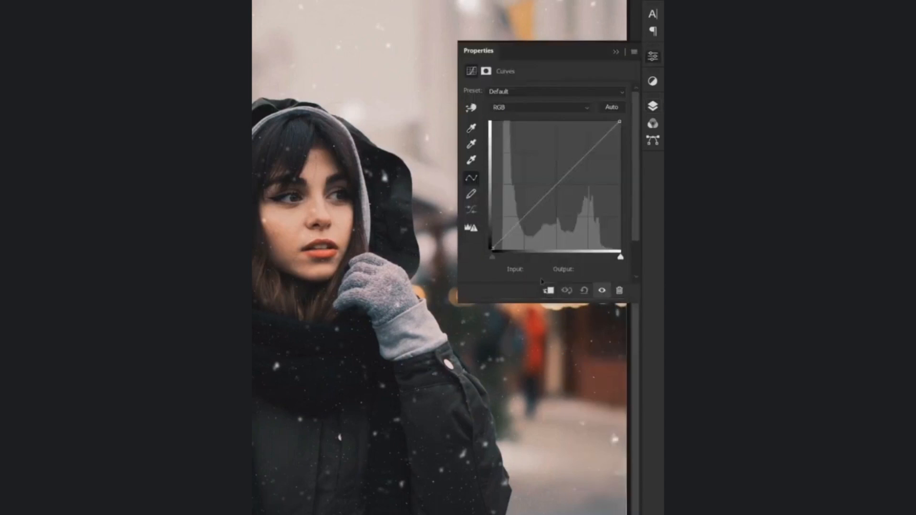
pyautogui.moveTo(519, 222); pyautogui.dragTo(519, 227)
pyautogui.moveTo(573, 179); pyautogui.dragTo(588, 150)
pyautogui.click(615, 52)
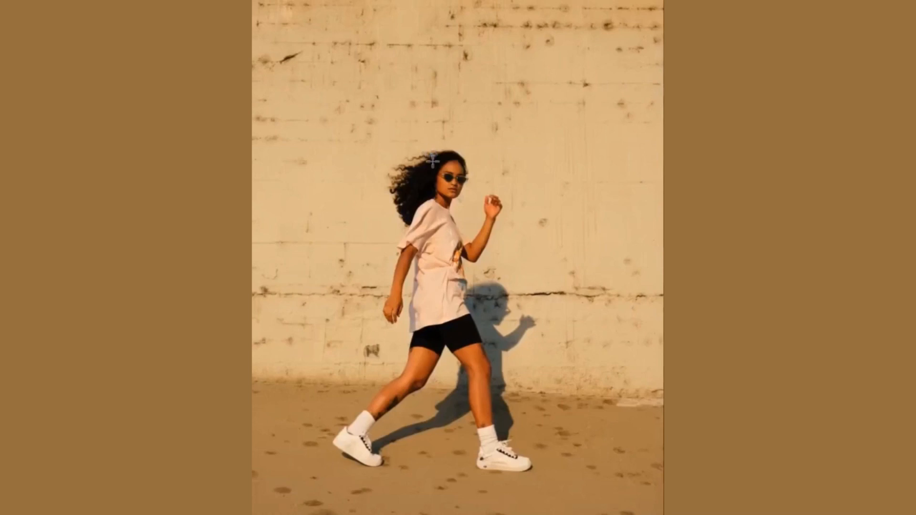
# - Line up narrow strips of the walking woman's body, leg and foot in one column, and stretch it horizontally across the canvas
pyautogui.moveTo(428, 155); pyautogui.dragTo(443, 338)
pyautogui.moveTo(434, 293); pyautogui.dragTo(365, 292)
pyautogui.moveTo(466, 337); pyautogui.dragTo(370, 396)
pyautogui.moveTo(478, 423); pyautogui.dragTo(376, 454)
pyautogui.moveTo(372, 416); pyautogui.dragTo(372, 432)
pyautogui.click(372, 307)
pyautogui.moveTo(375, 310); pyautogui.dragTo(664, 311)
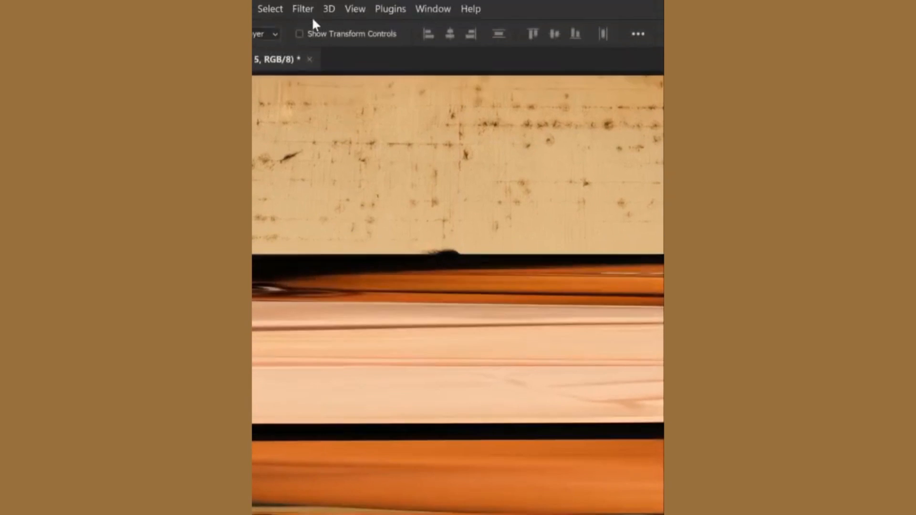
# - Bend the stretched color stripes into a ring with the Polar Coordinates distortion filter
pyautogui.click(304, 9)
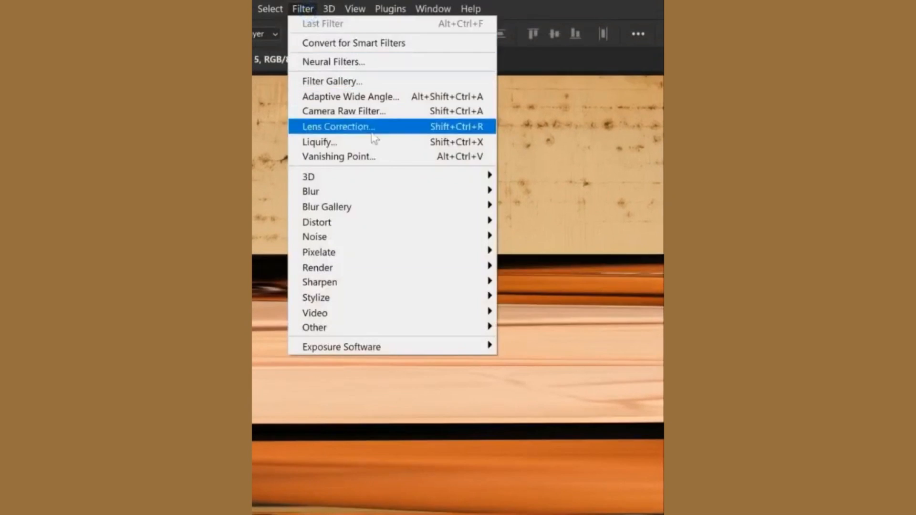
pyautogui.moveTo(439, 223)
pyautogui.click(561, 252)
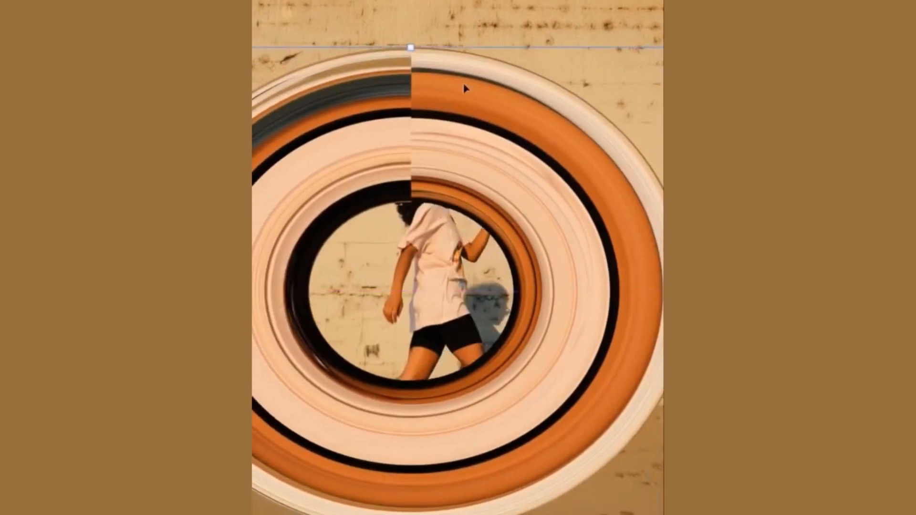
# - Rotate, scale and reposition the striped ring so that it is centered around the walking woman
pyautogui.moveTo(465, 85); pyautogui.dragTo(531, 446)
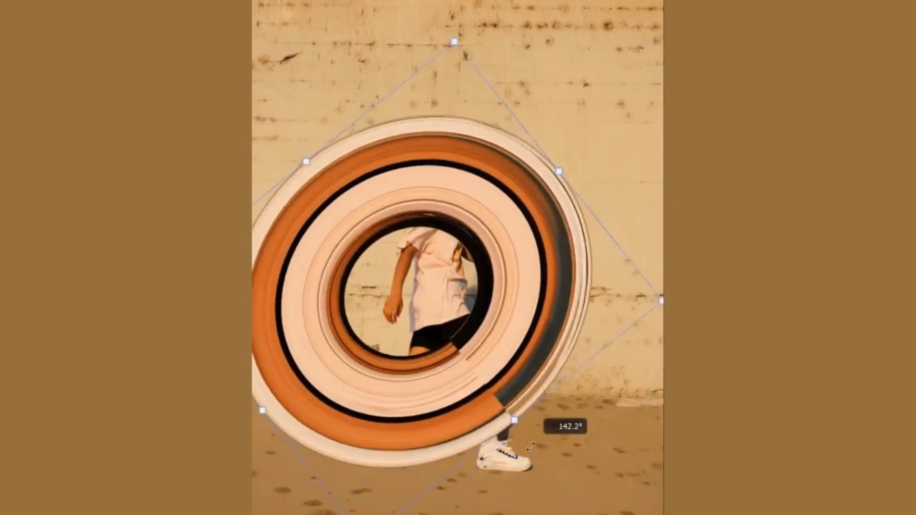
pyautogui.moveTo(462, 29); pyautogui.dragTo(524, 49)
pyautogui.moveTo(400, 172); pyautogui.dragTo(429, 172)
pyautogui.press('Return')
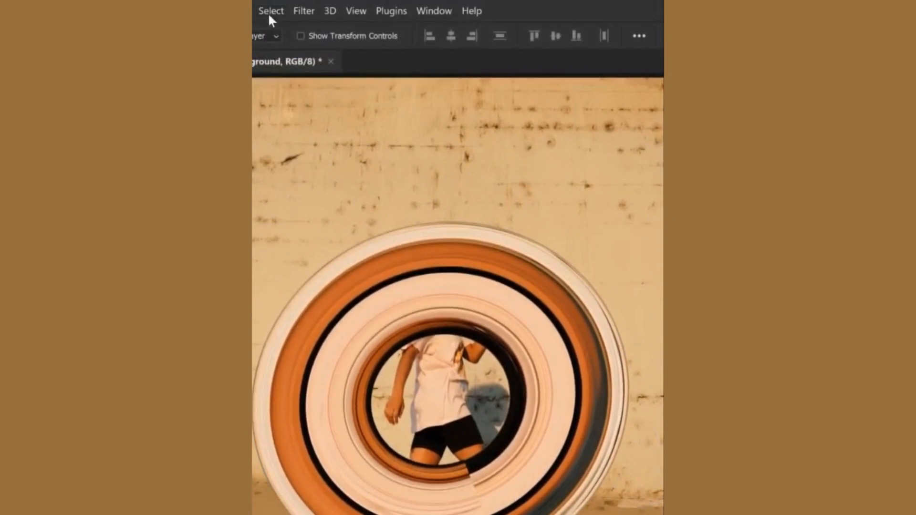
# - Select the woman as the subject of the Background to place her in front of the ring, and brush along her legs and shoes
pyautogui.click(270, 14)
pyautogui.click(349, 185)
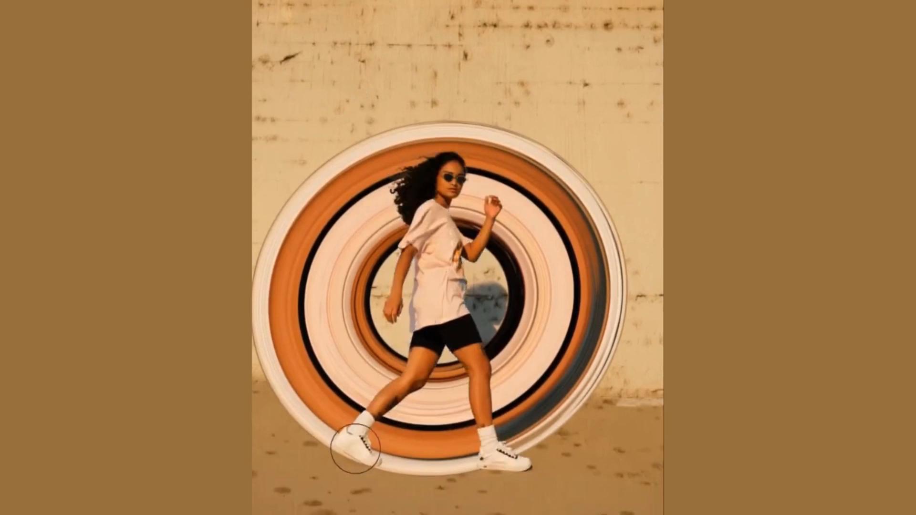
pyautogui.moveTo(356, 449); pyautogui.dragTo(409, 380)
pyautogui.moveTo(459, 363)
pyautogui.mouseDown()
pyautogui.moveTo(475, 377)
pyautogui.moveTo(492, 458)
pyautogui.moveTo(505, 472)
pyautogui.mouseUp()
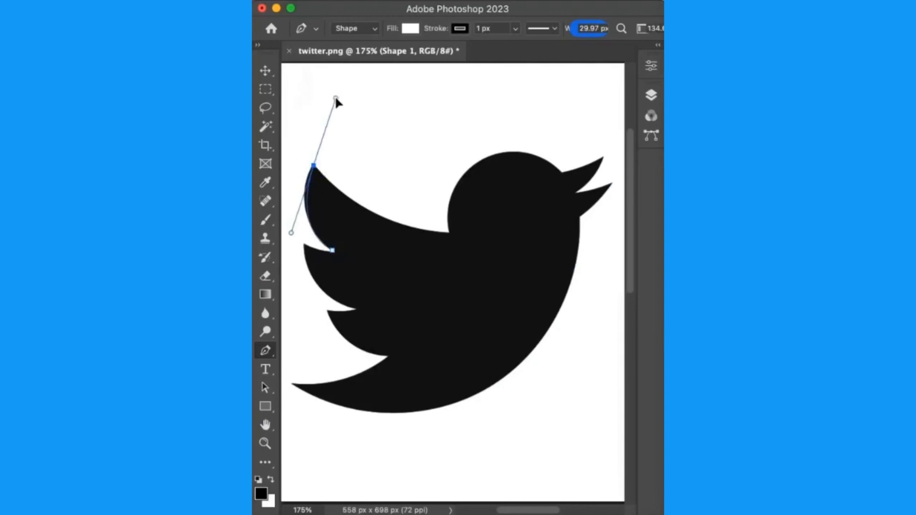
# - Try to trace the bird's upper wing with curved Pen tool segments in Shape mode
pyautogui.moveTo(336, 98); pyautogui.dragTo(341, 106)
pyautogui.keyDown('alt'); pyautogui.click(314, 165); pyautogui.keyUp('alt')
pyautogui.moveTo(448, 232); pyautogui.dragTo(529, 227)
pyautogui.keyDown('alt'); pyautogui.click(448, 232); pyautogui.keyUp('alt')
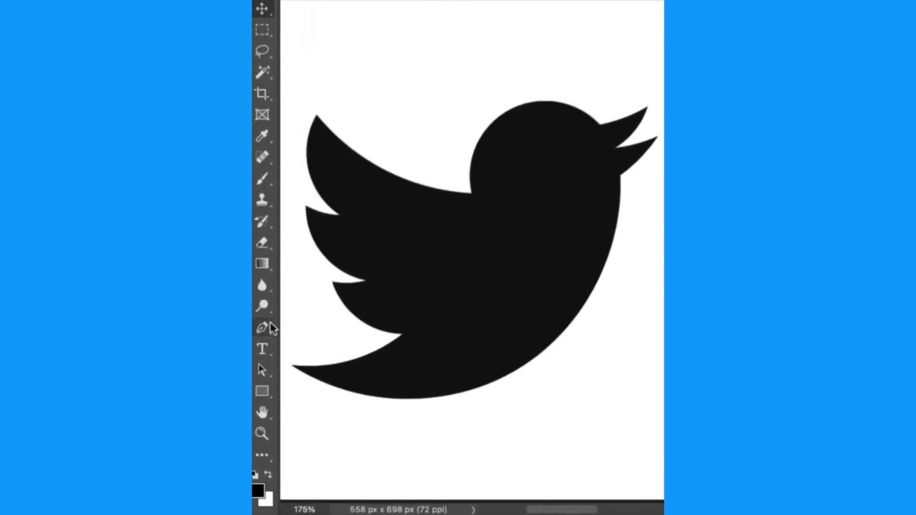
# - Trace the bird's whole silhouette as a closed shape with the Curvature Pen tool
pyautogui.rightClick(270, 325)
pyautogui.click(339, 352)
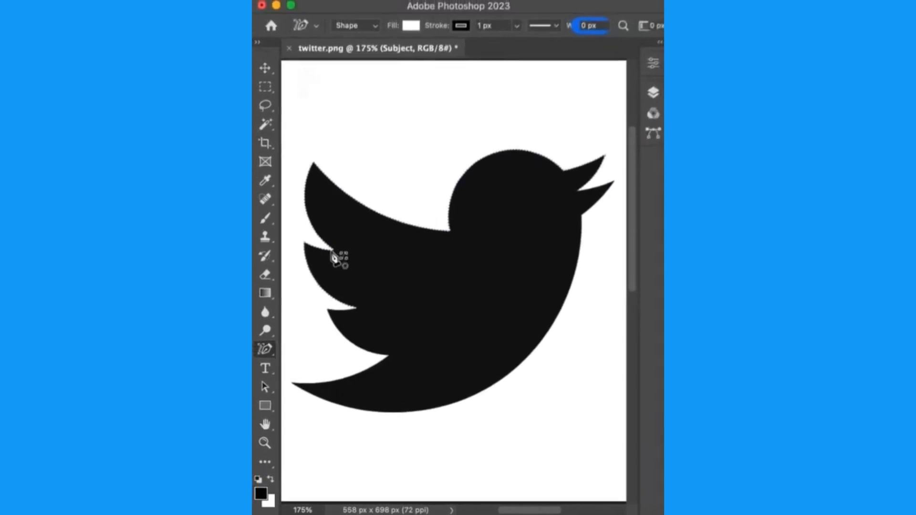
pyautogui.click(332, 252)
pyautogui.click(388, 360)
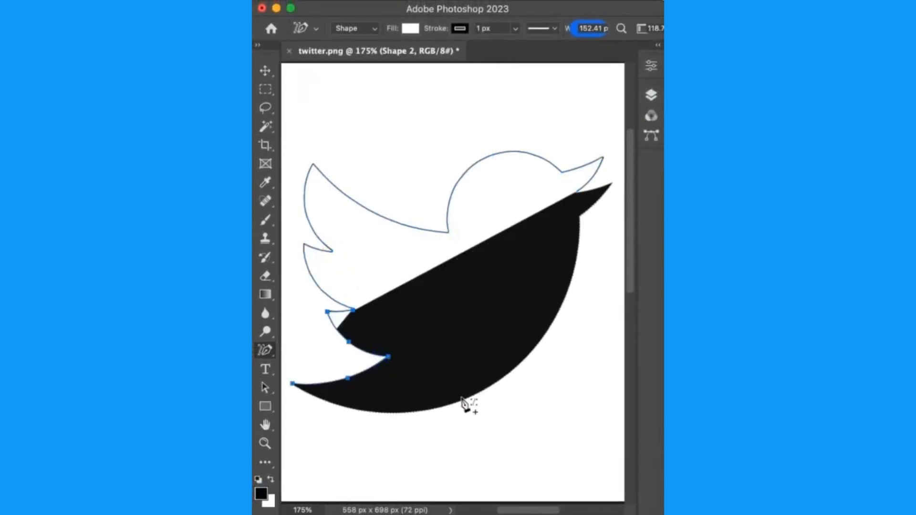
pyautogui.click(587, 190)
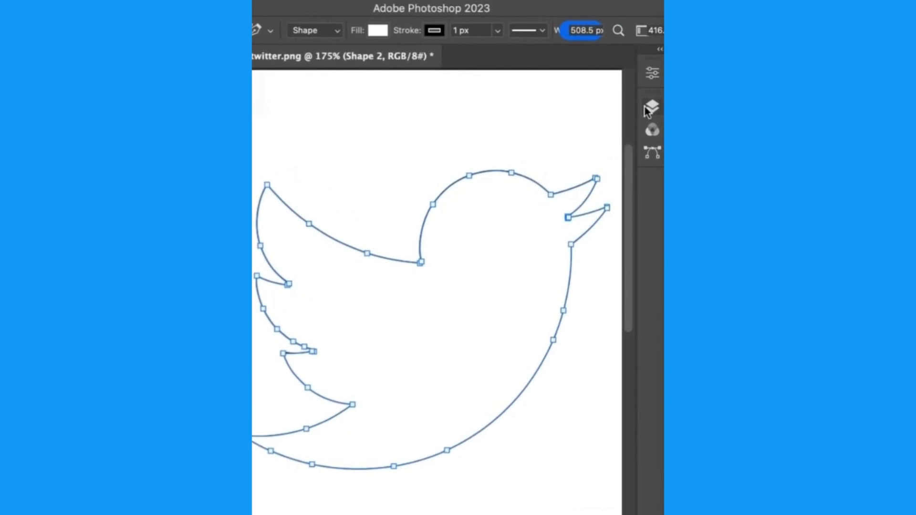
# - Delete the Subject layer beneath the traced bird shape
pyautogui.click(650, 108)
pyautogui.click(549, 231)
pyautogui.press('Delete')
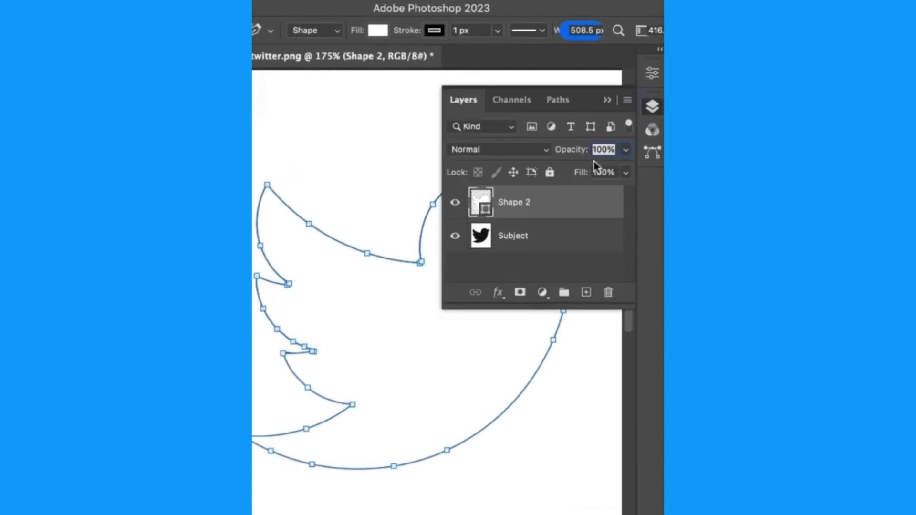
# - Remove the stroke from the traced bird shape and fill it with the recently used blue
pyautogui.click(607, 101)
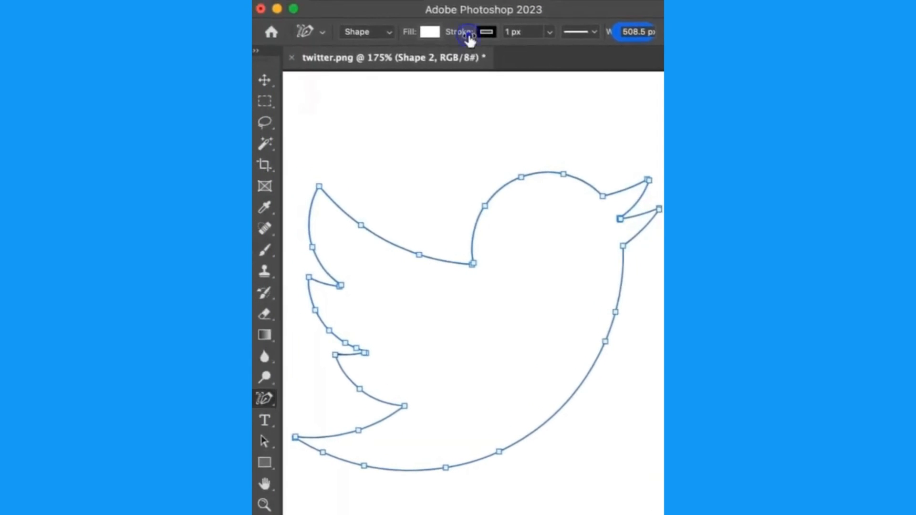
pyautogui.click(469, 38)
pyautogui.click(391, 65)
pyautogui.click(432, 32)
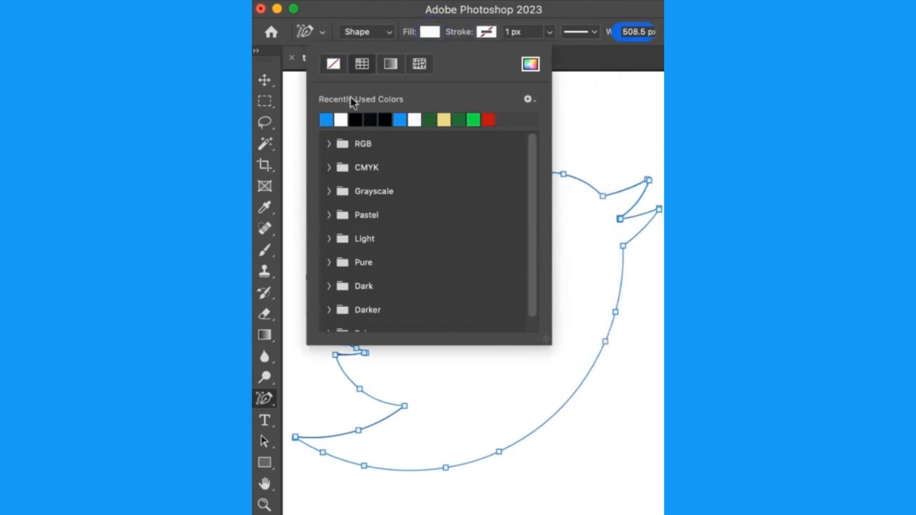
pyautogui.click(328, 119)
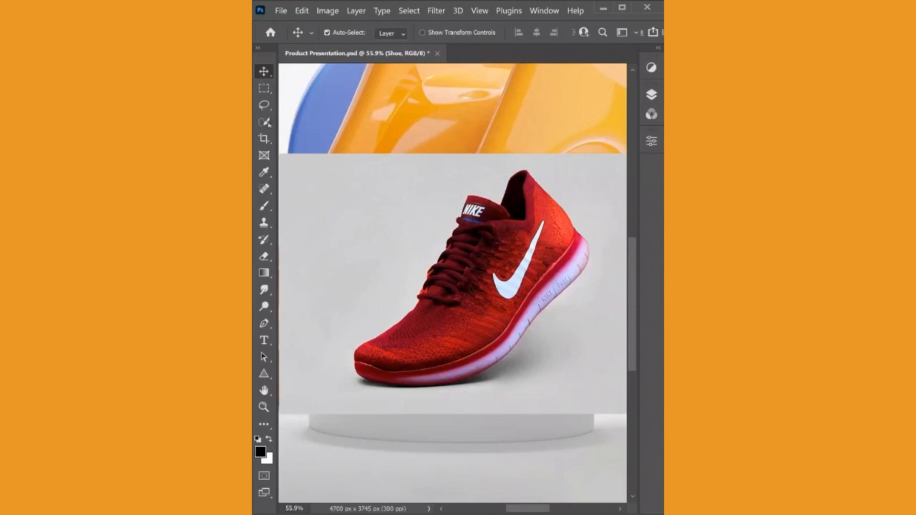
# - Try to remove the grey background around the red shoe using the Magic Wand tool
pyautogui.click(263, 122)
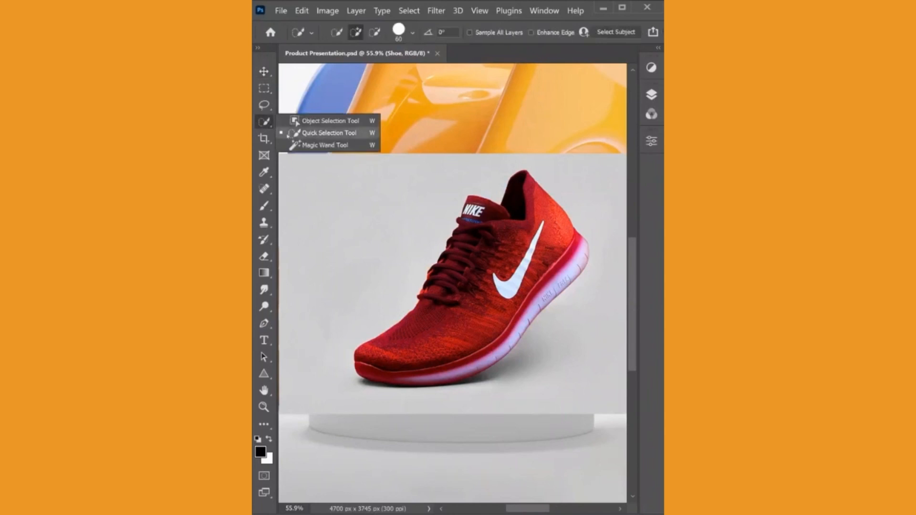
pyautogui.click(308, 146)
pyautogui.click(367, 246)
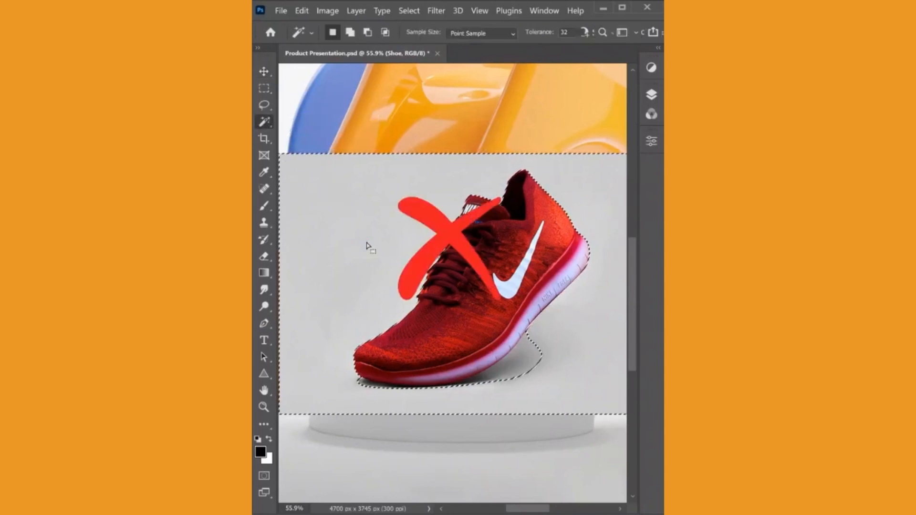
pyautogui.press('Delete')
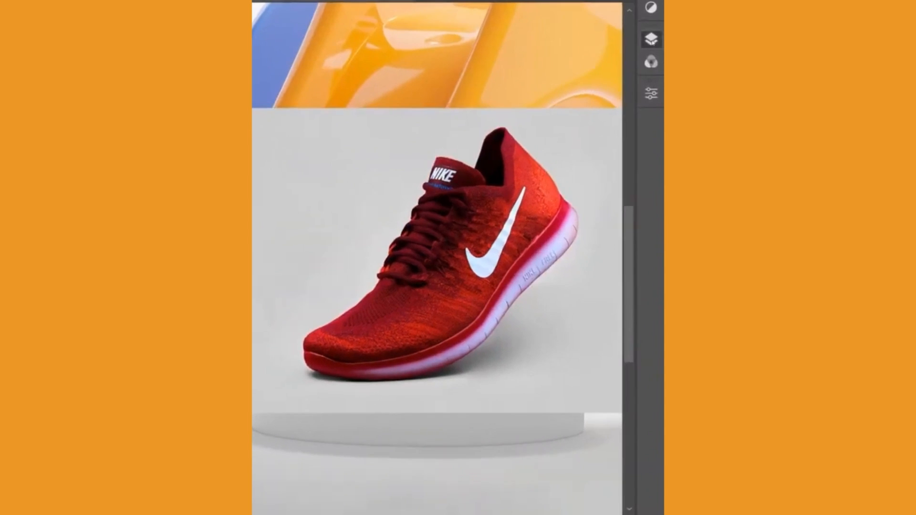
# - Duplicate the Shoe layer and mask out the copy's background with the Remove Background quick action
pyautogui.click(651, 85)
pyautogui.hotkey('ctrl', 'j')
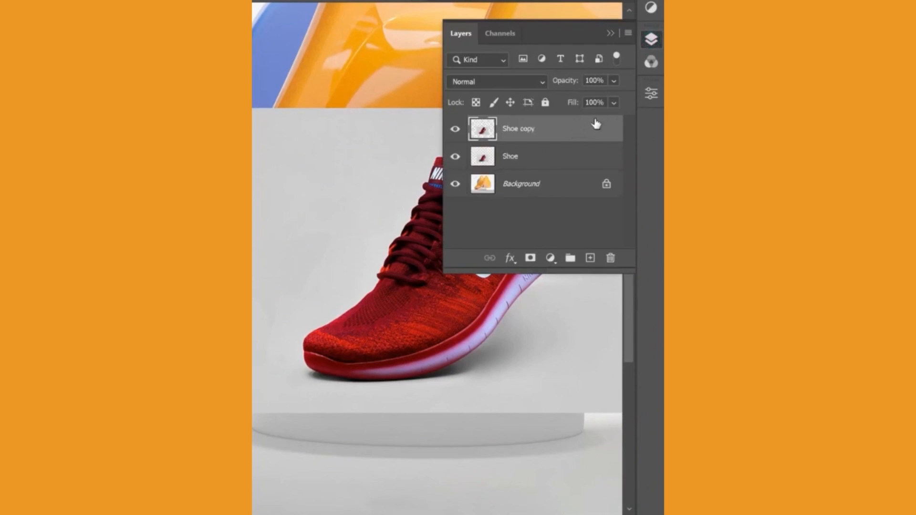
pyautogui.click(650, 94)
pyautogui.scroll(-3, 538, 213)
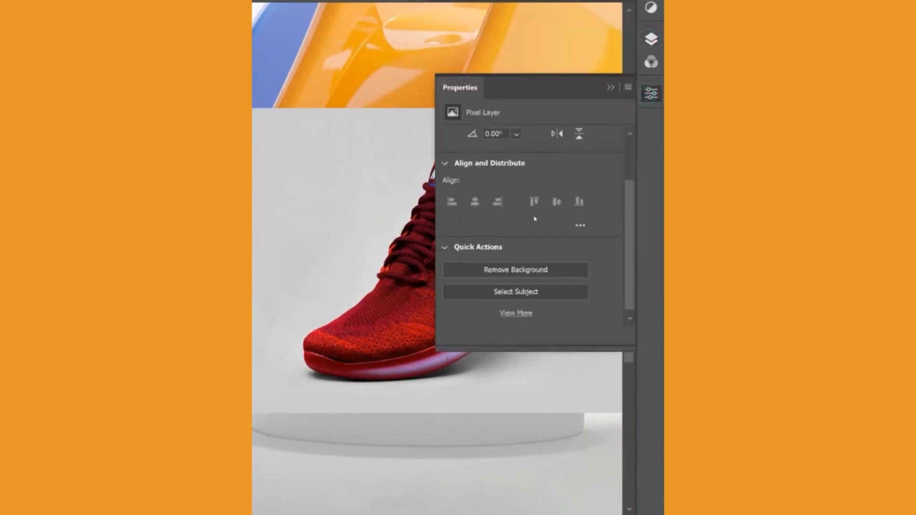
pyautogui.click(533, 275)
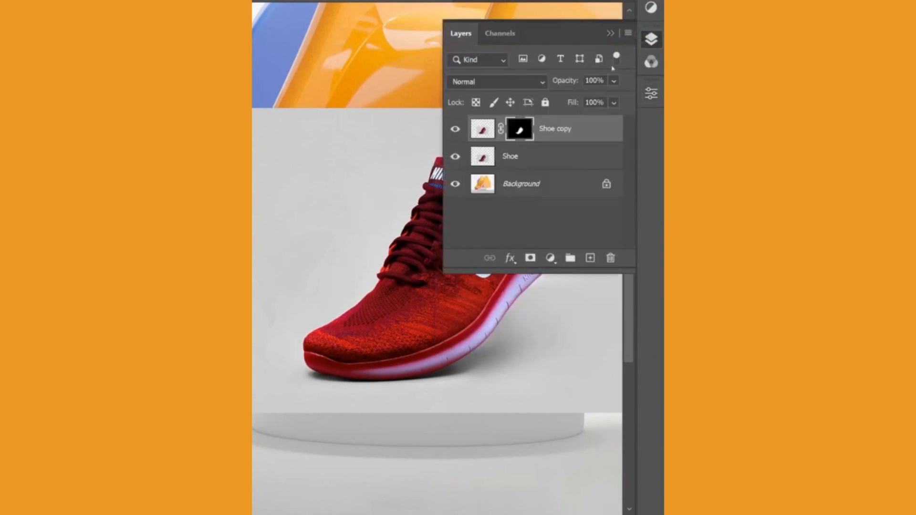
# - Give the original Shoe layer a darkening blend mode so its grey backdrop drops out and the shadow stays
pyautogui.click(456, 157)
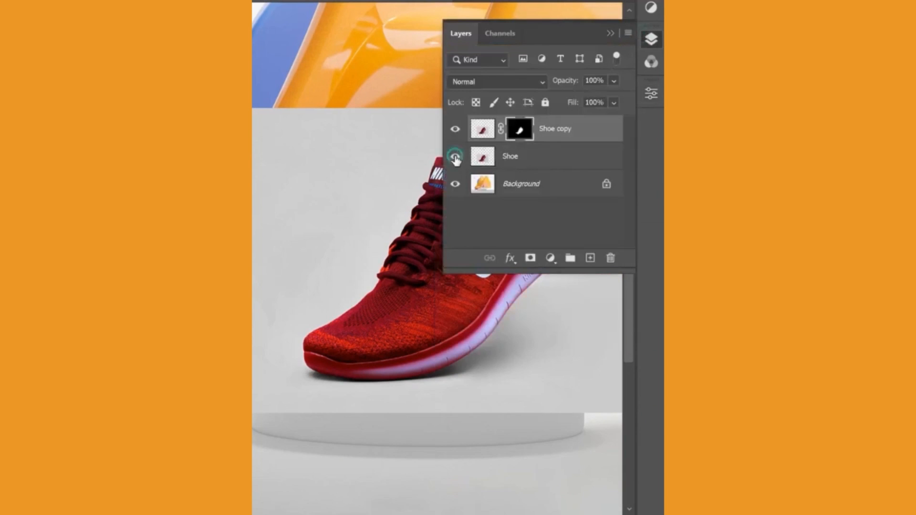
pyautogui.click(510, 159)
pyautogui.click(536, 81)
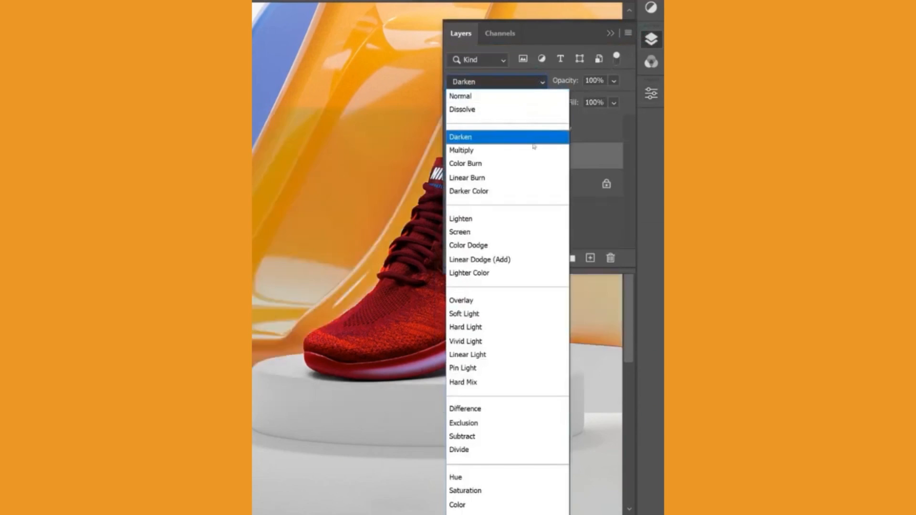
pyautogui.click(527, 188)
pyautogui.click(545, 186)
pyautogui.click(615, 33)
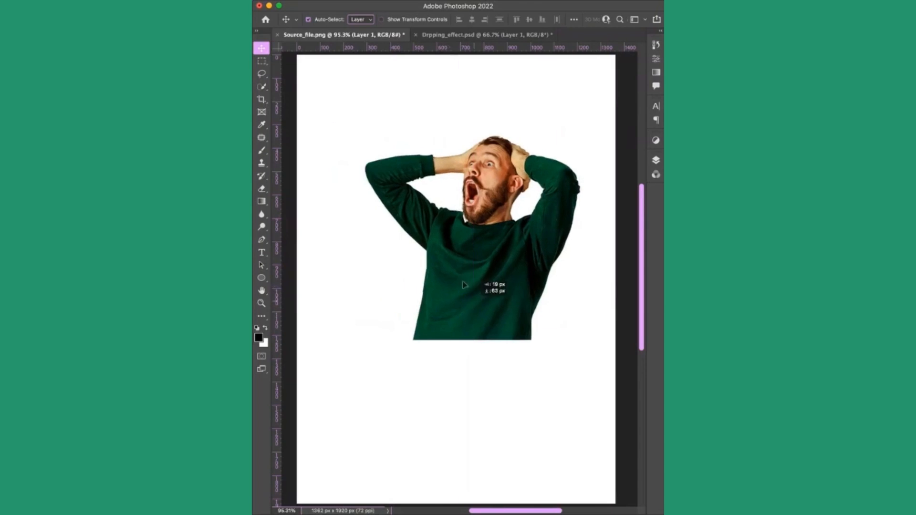
# - Reposition the man on the canvas, and place dripping.png as an embedded image enlarged over the lower part of his sweater
pyautogui.moveTo(482, 300); pyautogui.dragTo(466, 304)
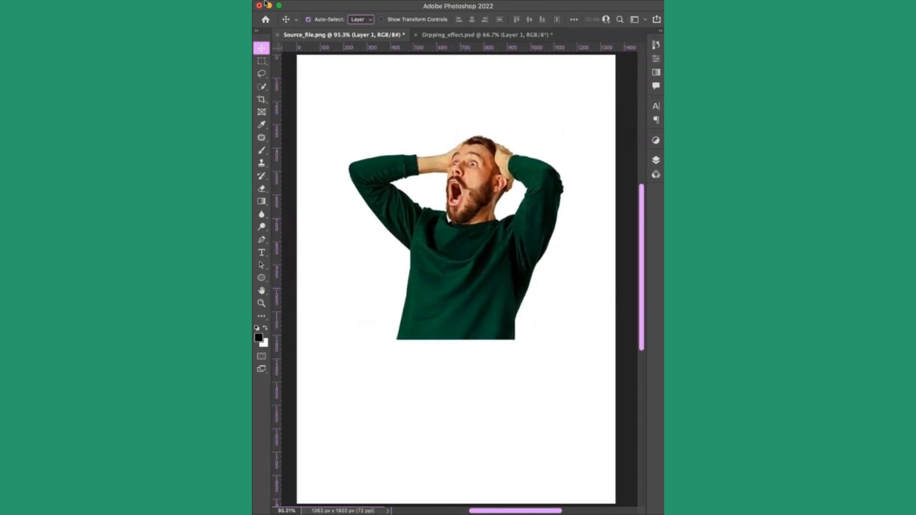
pyautogui.click(263, 6)
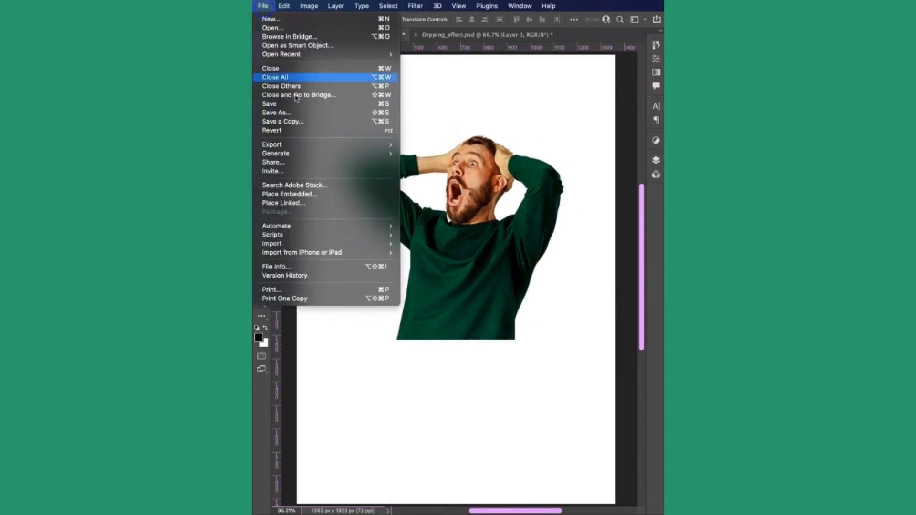
pyautogui.click(328, 193)
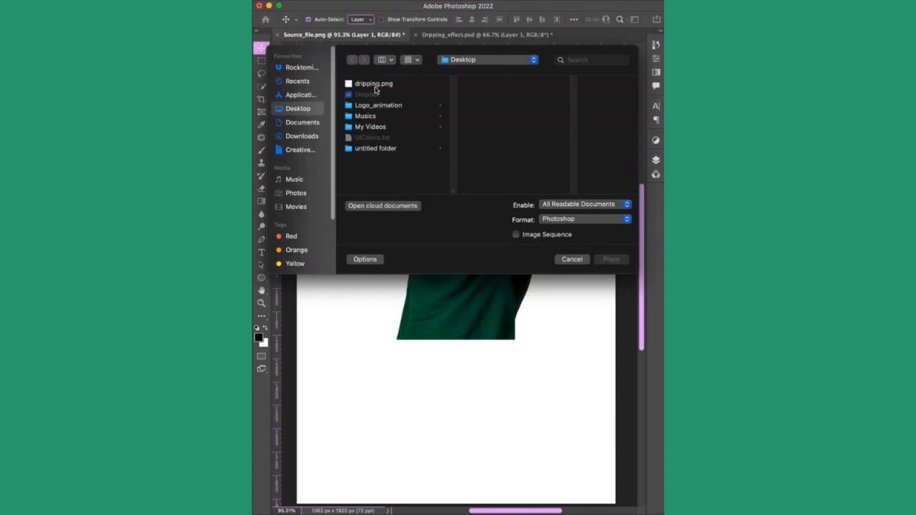
pyautogui.click(375, 86)
pyautogui.click(602, 261)
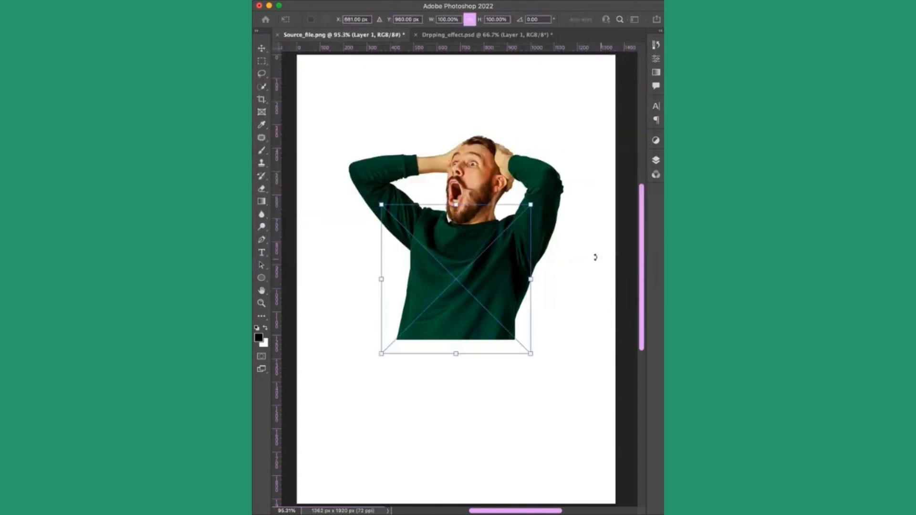
pyautogui.moveTo(531, 350); pyautogui.dragTo(546, 398)
pyautogui.press('Return')
# - Load the dripping layer's pixels as a selection, hide that layer, and delete the selected area from the man's Layer 1
pyautogui.click(656, 161)
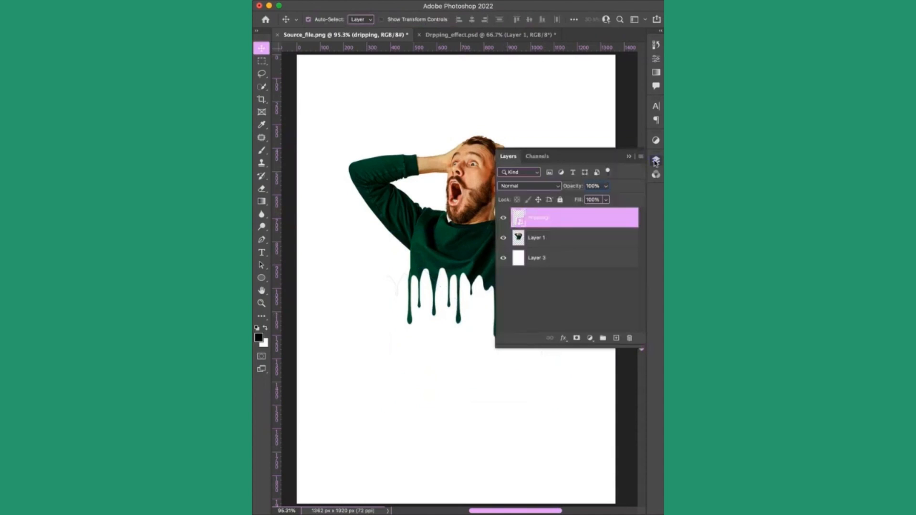
pyautogui.rightClick(517, 219)
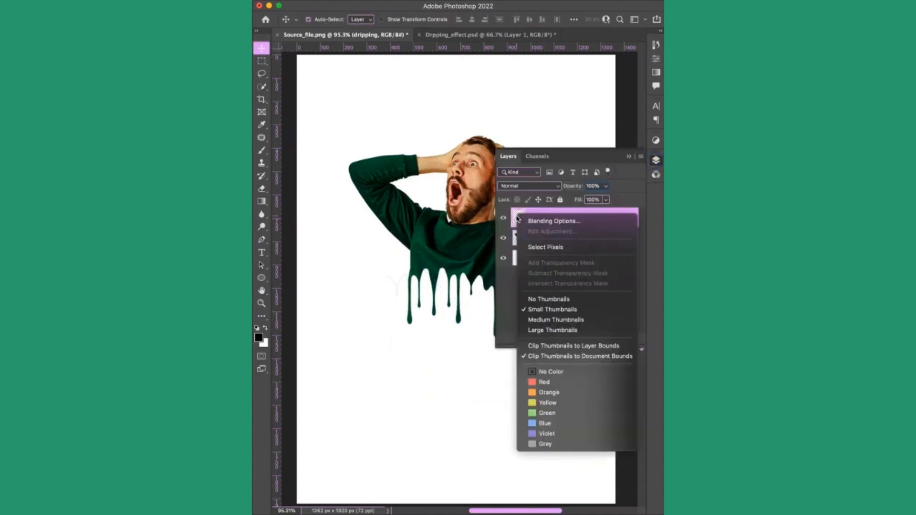
pyautogui.click(537, 245)
pyautogui.click(503, 218)
pyautogui.click(554, 239)
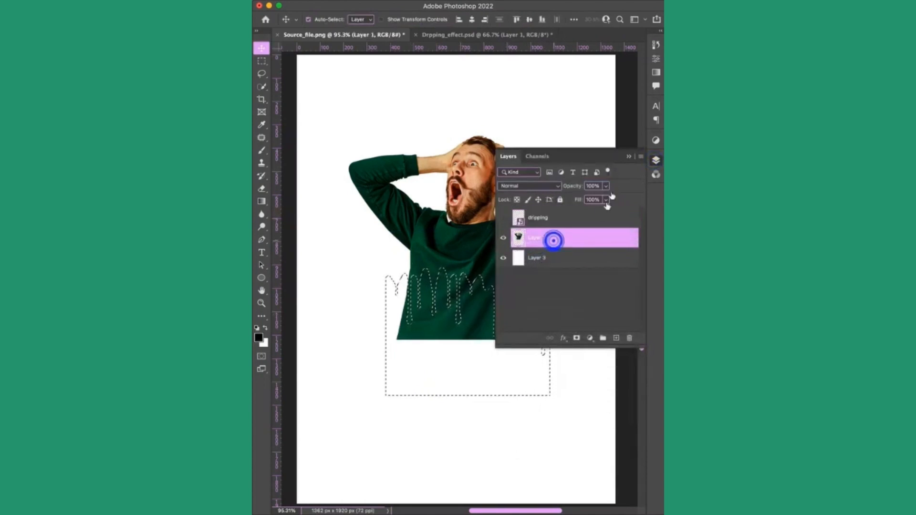
pyautogui.click(472, 285)
pyautogui.press('Delete')
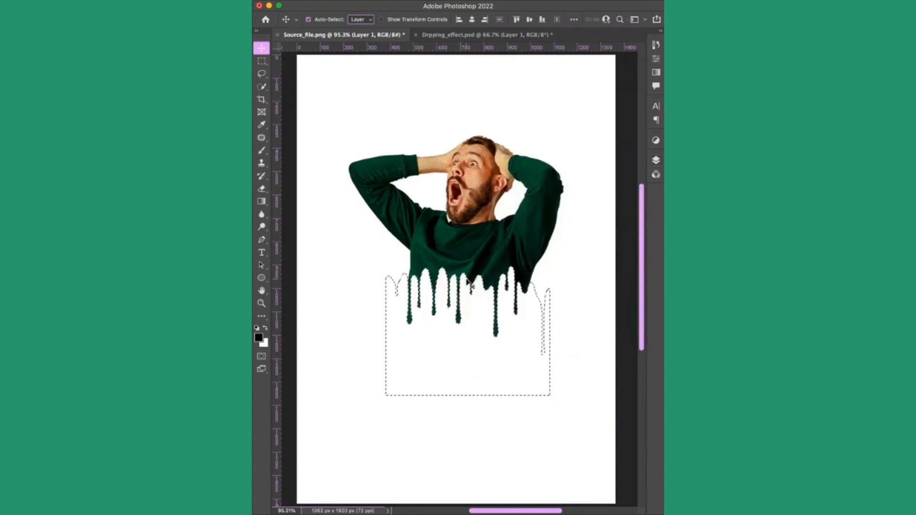
pyautogui.press('super+d')
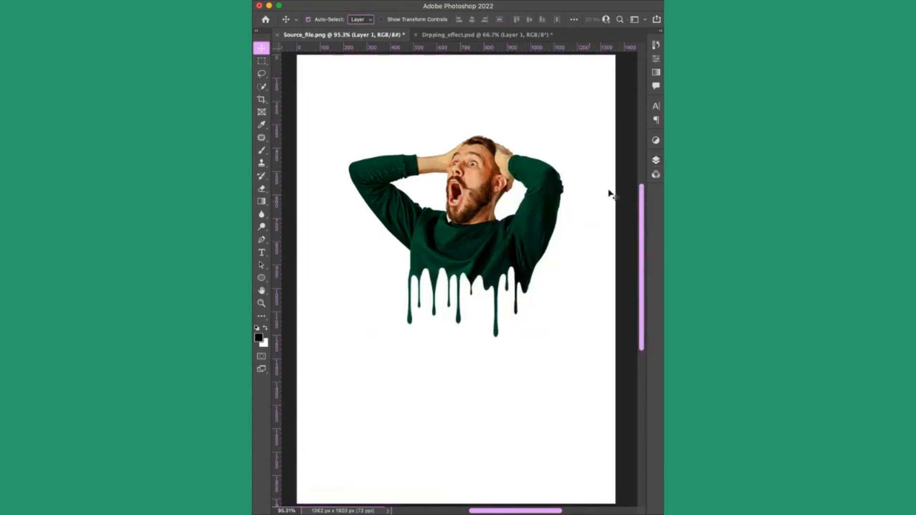
# - Delete the hidden dripping layer
pyautogui.click(656, 160)
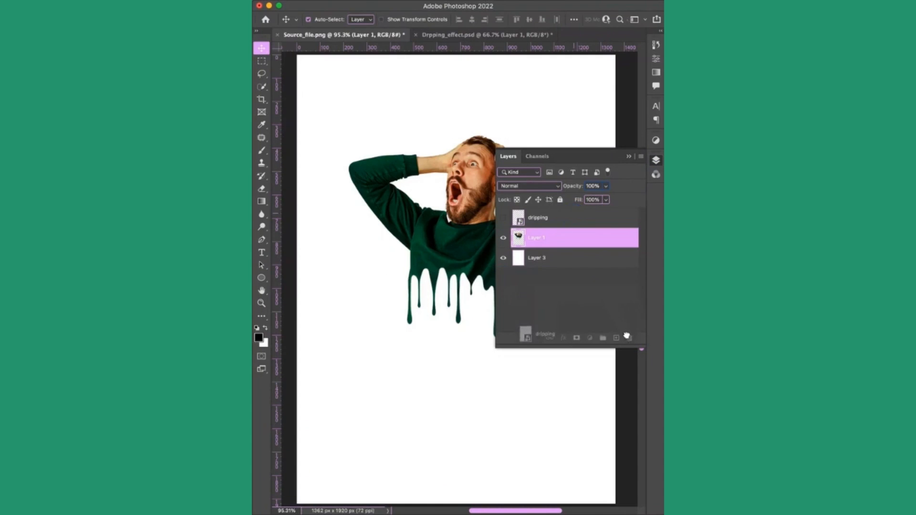
pyautogui.moveTo(626, 336); pyautogui.dragTo(628, 337)
pyautogui.click(628, 156)
# - Copy the green splatter from Drpping_effect.psd into Source_file.png and stack it beneath the man's layer
pyautogui.click(480, 34)
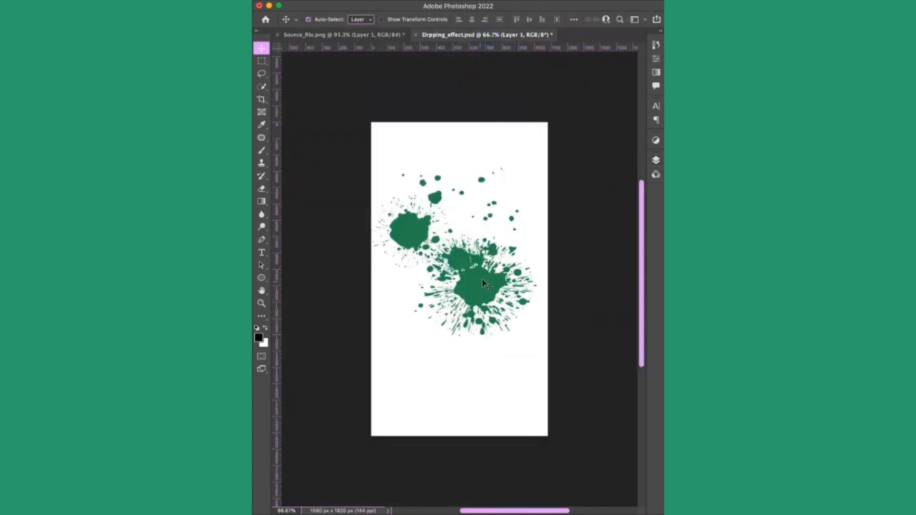
pyautogui.moveTo(482, 282); pyautogui.dragTo(370, 38)
pyautogui.moveTo(469, 270); pyautogui.dragTo(470, 271)
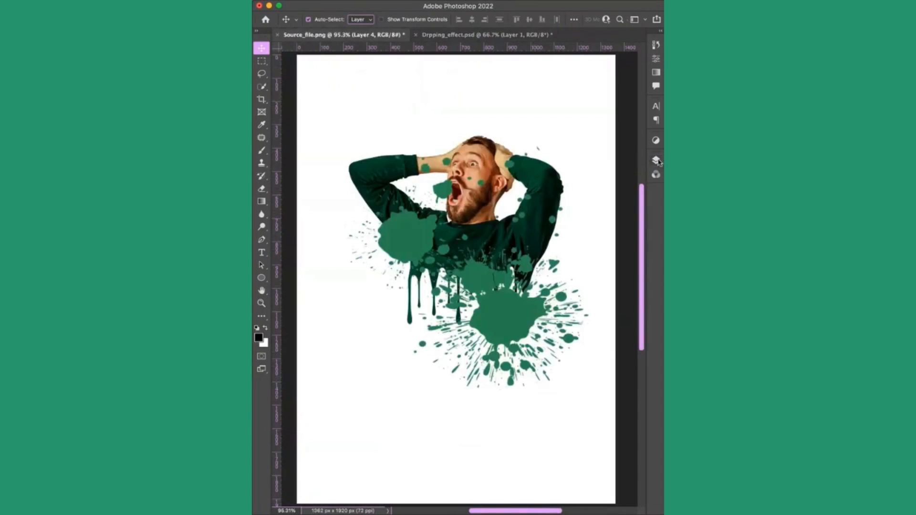
pyautogui.click(656, 161)
pyautogui.moveTo(599, 218); pyautogui.dragTo(596, 234)
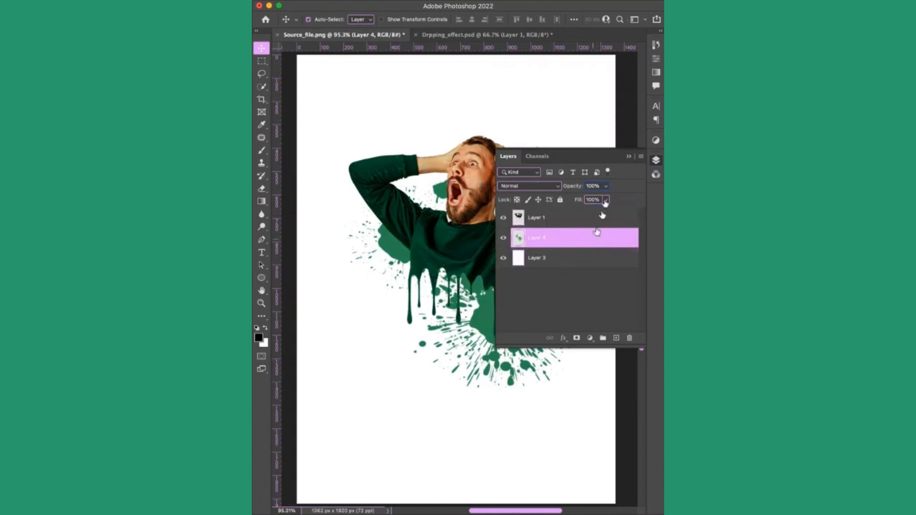
pyautogui.click(629, 156)
# - Move the green splatter up behind the man's head and shoulders, and fine-tune the man's position
pyautogui.moveTo(513, 312); pyautogui.dragTo(542, 233)
pyautogui.scroll(-2, 548, 268)
pyautogui.click(572, 230)
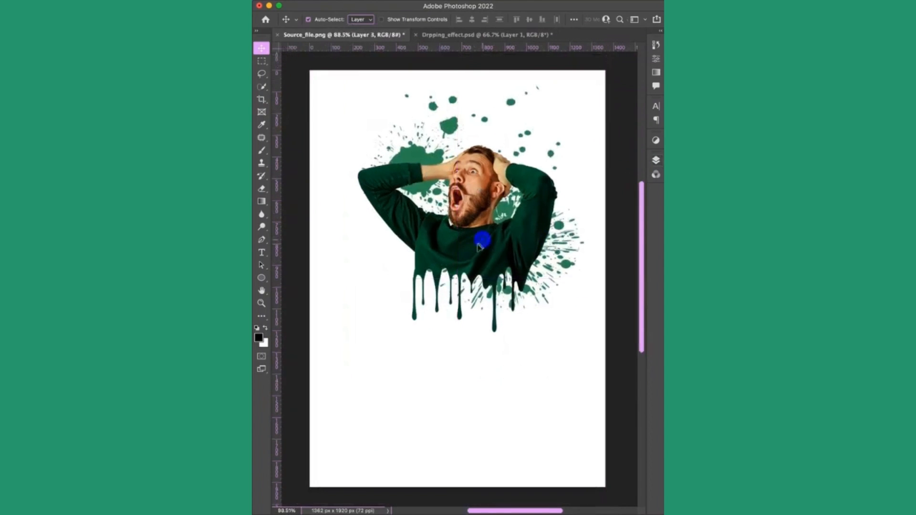
pyautogui.moveTo(478, 244); pyautogui.dragTo(473, 252)
pyautogui.moveTo(549, 239); pyautogui.dragTo(552, 236)
# - Enlarge the soft Brush tool to 1000 px and add a new layer directly above the white Layer 3
pyautogui.click(261, 150)
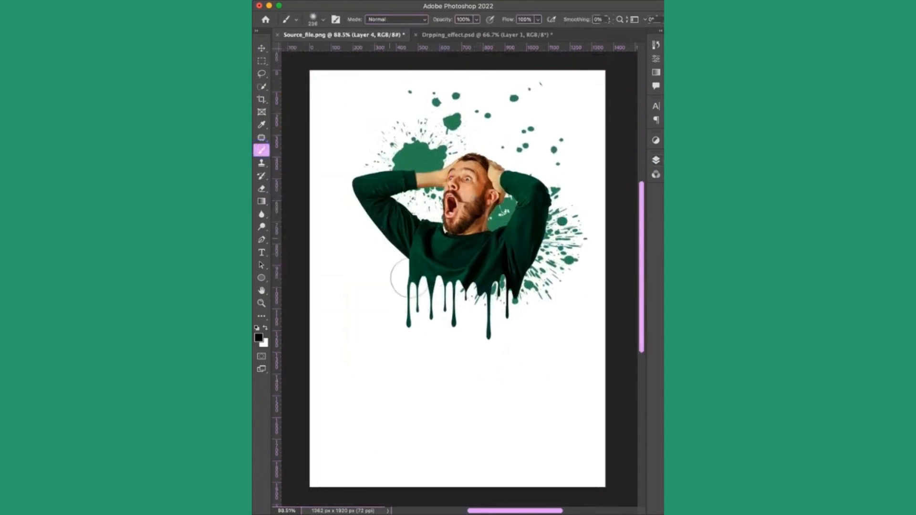
pyautogui.press(']')
pyautogui.press(']')
pyautogui.press(']')
pyautogui.press(']')
pyautogui.press(']')
pyautogui.press(']')
pyautogui.press(']')
pyautogui.press(']')
pyautogui.press(']')
pyautogui.press(']')
pyautogui.press(']')
pyautogui.press(']')
pyautogui.click(656, 162)
pyautogui.click(616, 337)
pyautogui.moveTo(561, 238); pyautogui.dragTo(561, 264)
pyautogui.click(629, 156)
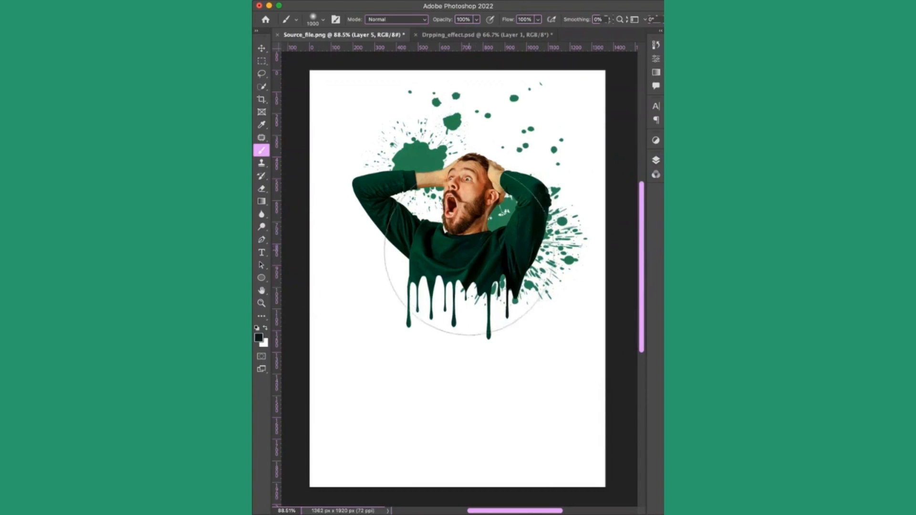
# - Paint one soft dark dab below the man and squash it into a thin elliptical shadow centred under the drips
pyautogui.click(466, 348)
pyautogui.press('super+t')
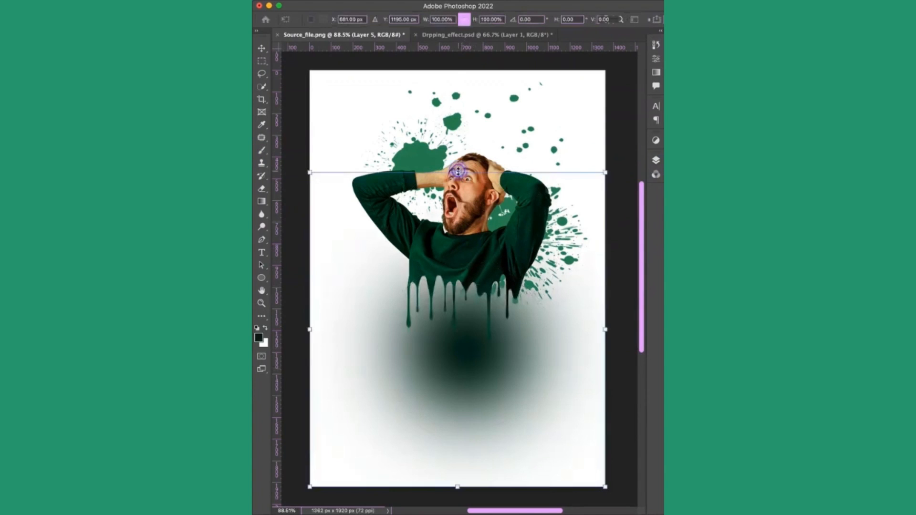
pyautogui.moveTo(458, 171); pyautogui.dragTo(457, 432)
pyautogui.moveTo(605, 487); pyautogui.dragTo(519, 471)
pyautogui.moveTo(433, 438)
pyautogui.mouseDown()
pyautogui.moveTo(484, 408)
pyautogui.moveTo(483, 374)
pyautogui.mouseUp()
pyautogui.press('Return')
pyautogui.press('b')
pyautogui.click(655, 160)
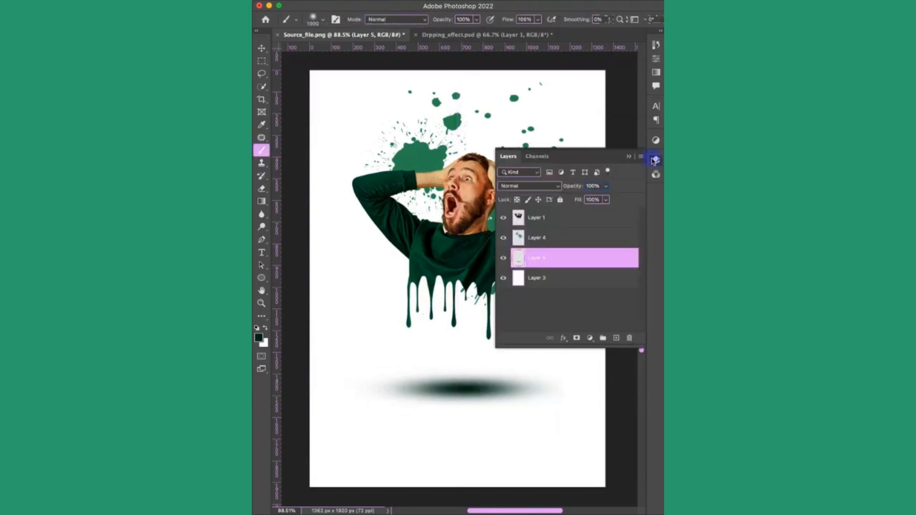
pyautogui.moveTo(593, 215); pyautogui.dragTo(595, 199)
pyautogui.click(655, 160)
pyautogui.press('v')
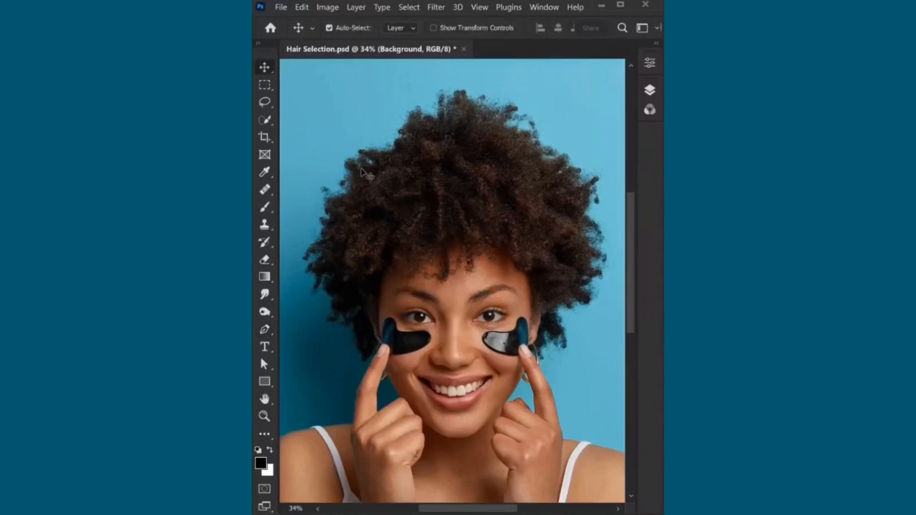
# - Start Select and Mask on the Background and select the woman as the subject
pyautogui.click(409, 7)
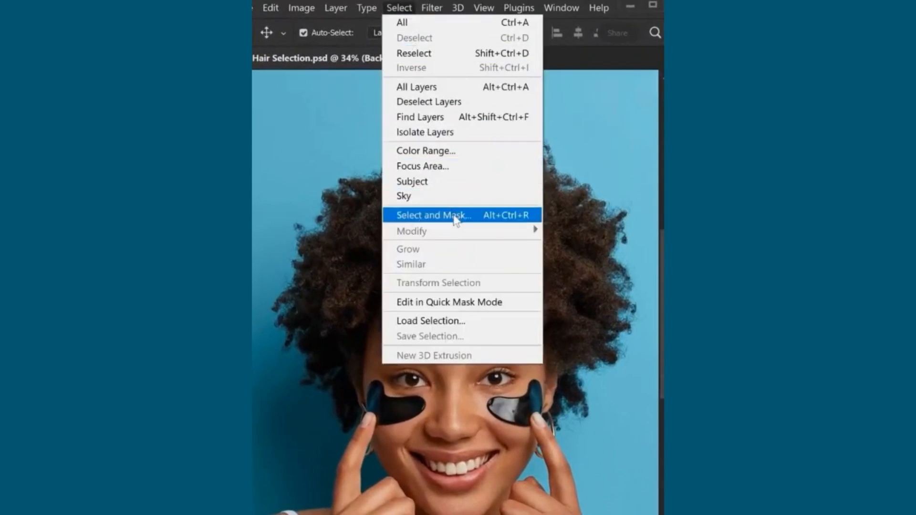
pyautogui.click(455, 217)
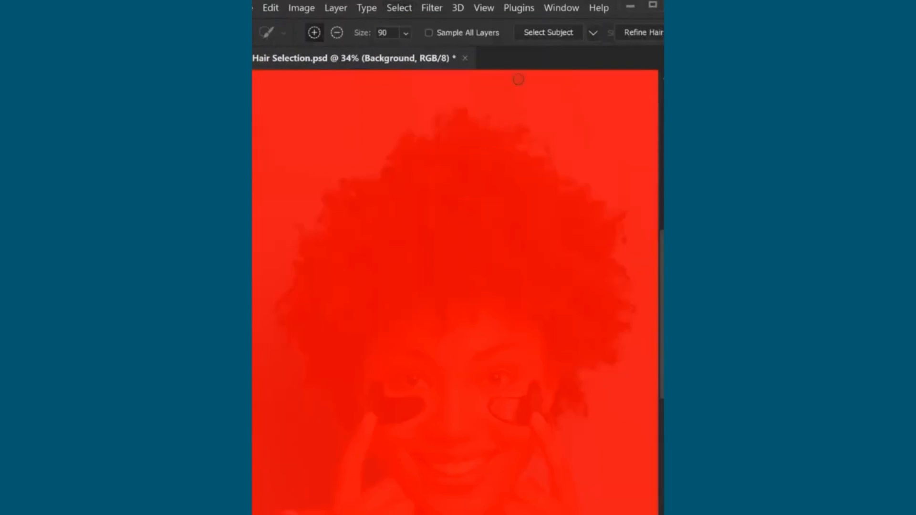
pyautogui.click(539, 30)
# - Switch the refine mode to Object Aware and run the Refine Edge Brush at size 300 around the woman's hair edges
pyautogui.click(647, 74)
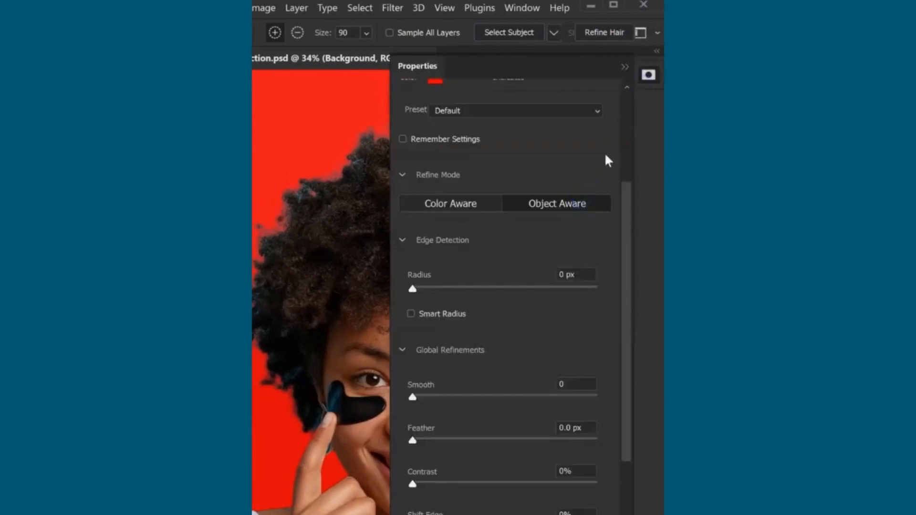
pyautogui.click(648, 74)
pyautogui.click(266, 103)
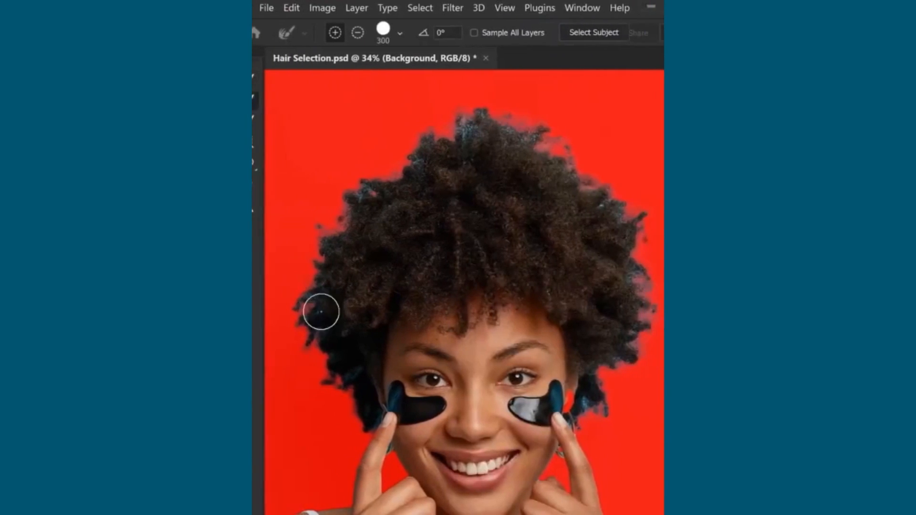
pyautogui.moveTo(339, 405)
pyautogui.mouseDown()
pyautogui.moveTo(428, 134)
pyautogui.moveTo(561, 403)
pyautogui.mouseUp()
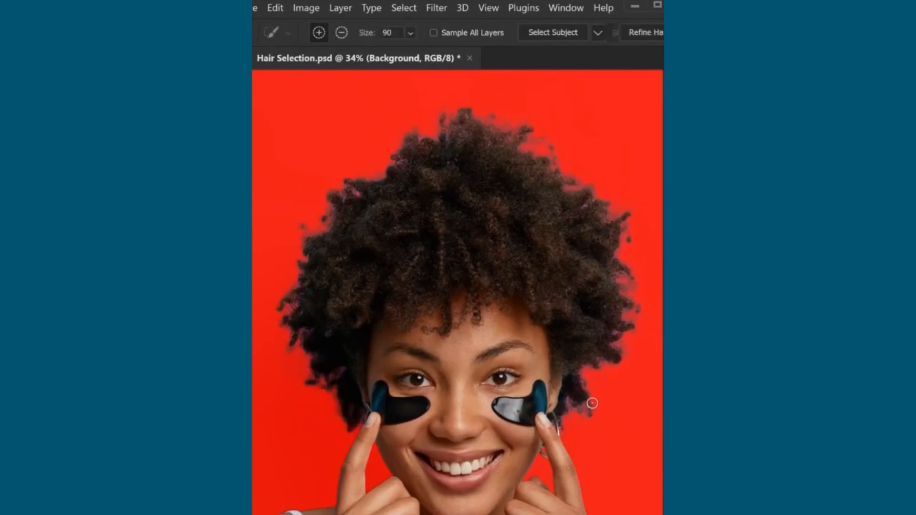
# - Set Shift Edge to +2%, enable Decontaminate Colors and apply the refined hair selection
pyautogui.click(645, 74)
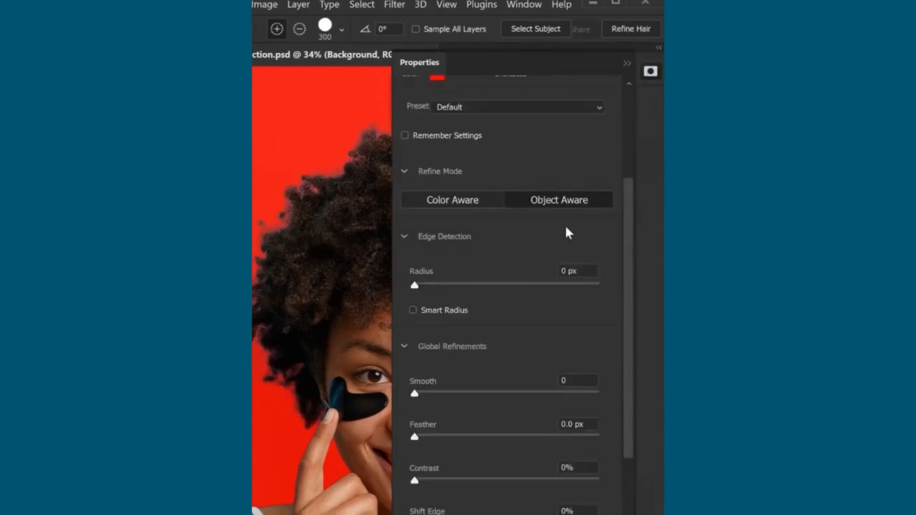
pyautogui.scroll(-3, 495, 376)
pyautogui.moveTo(548, 384); pyautogui.dragTo(552, 387)
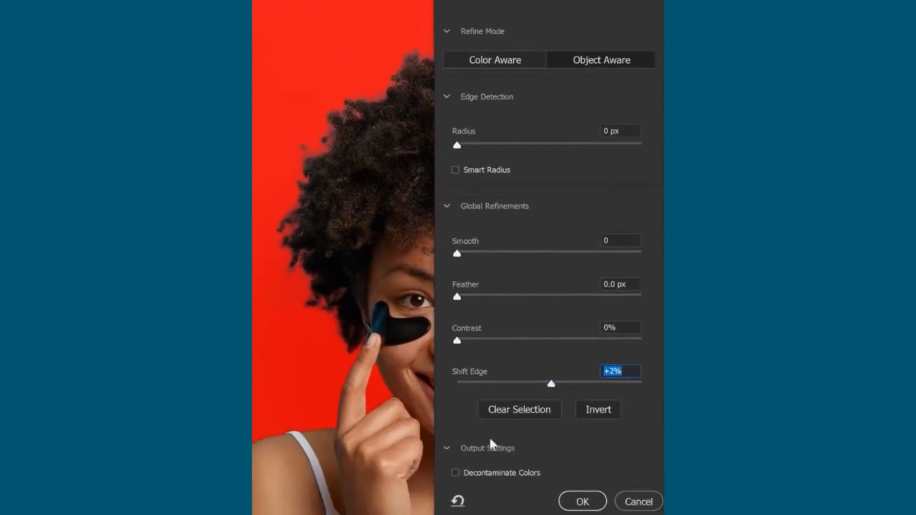
pyautogui.click(455, 473)
pyautogui.click(582, 501)
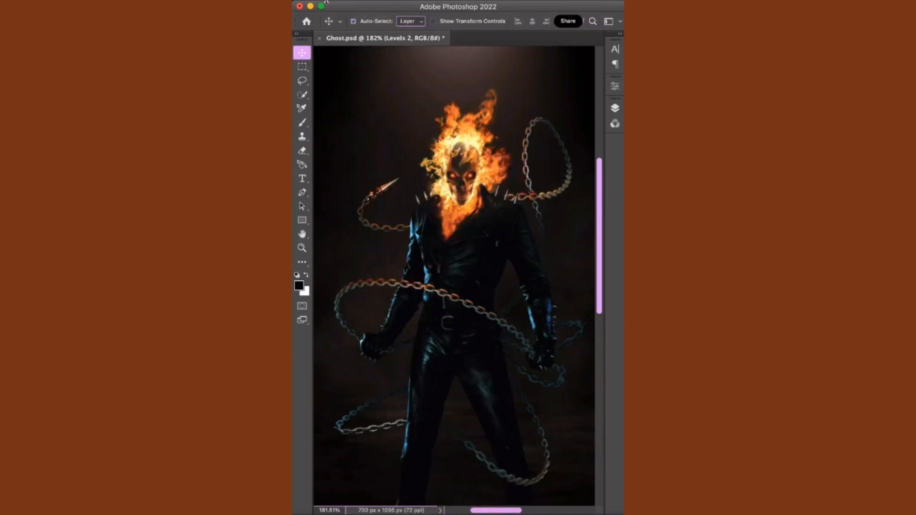
# - Select the flaming skull figure as the subject and copy it onto a new layer
pyautogui.click(333, 6)
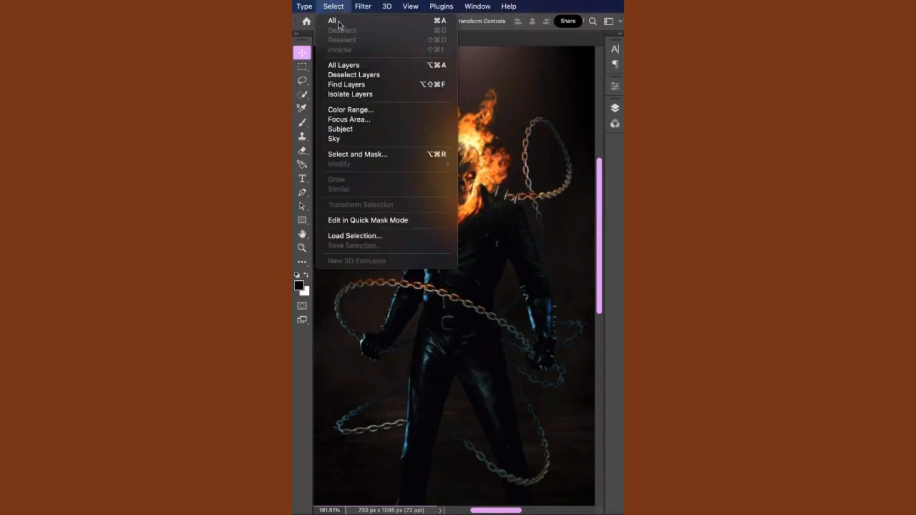
pyautogui.click(374, 130)
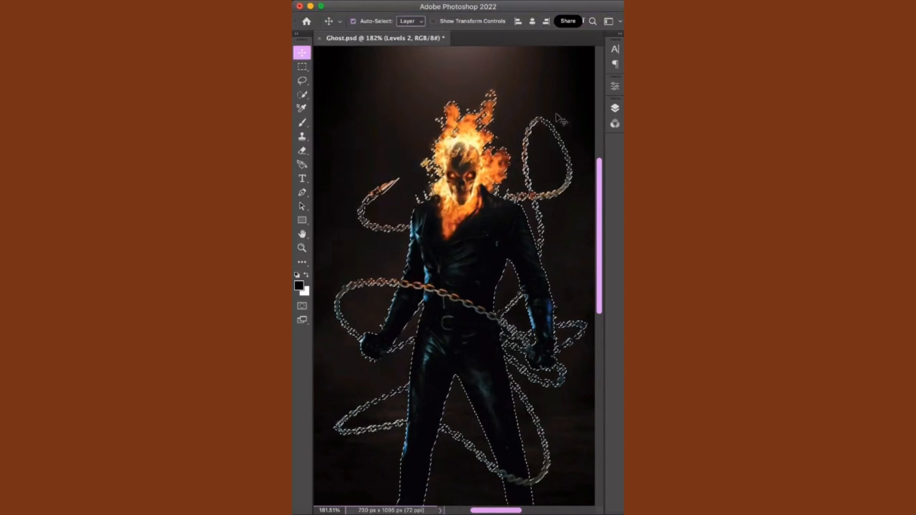
pyautogui.click(615, 109)
pyautogui.hotkey('ctrl', 'j')
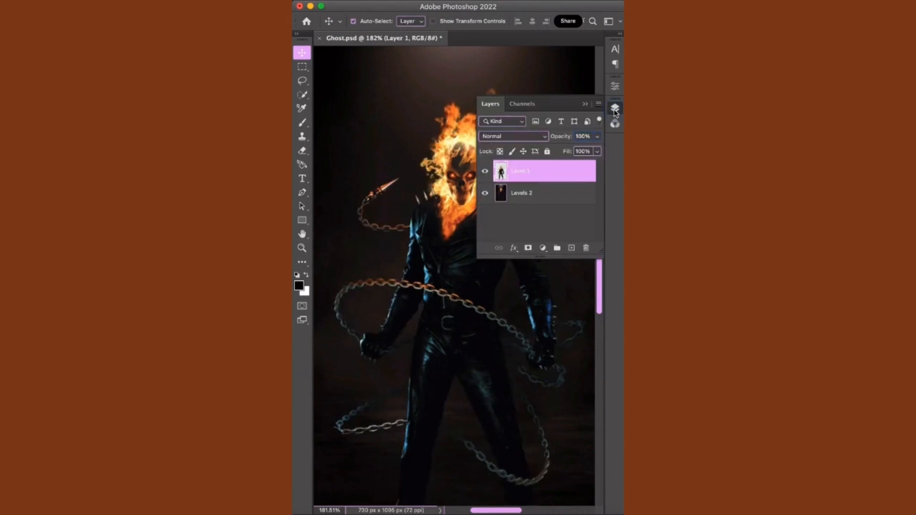
pyautogui.click(586, 104)
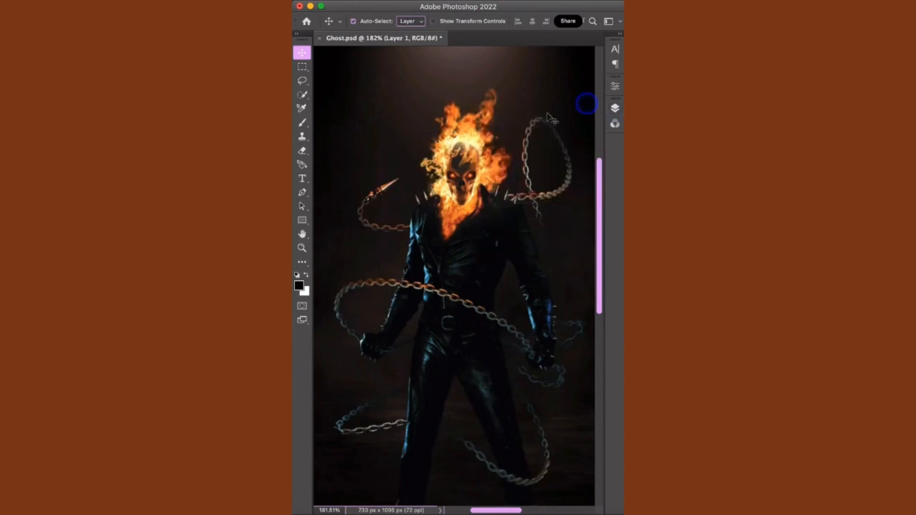
# - Add white Poppins Bold text with GH above ST beside the figure, plus a separate O text layer below it
pyautogui.click(302, 178)
pyautogui.click(382, 160)
pyautogui.write('GH')
pyautogui.press('Return')
pyautogui.write('ST')
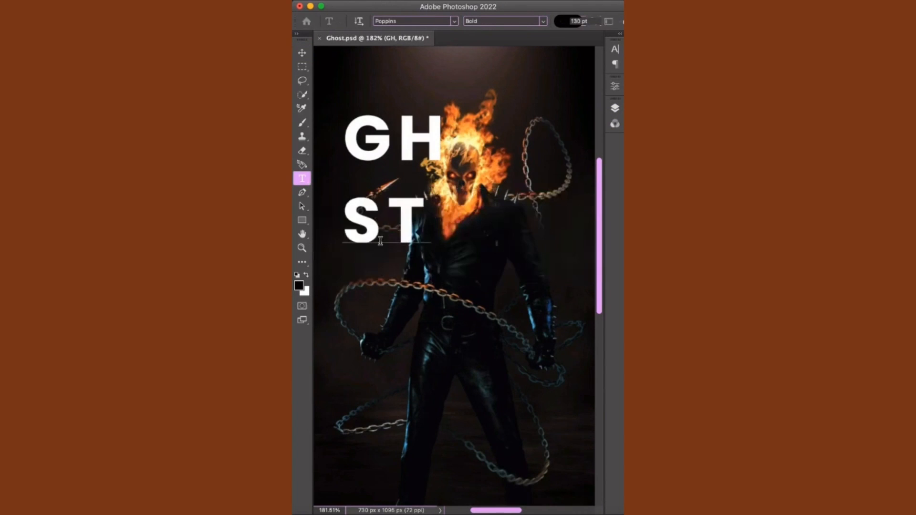
pyautogui.press('super+Return')
pyautogui.click(394, 323)
pyautogui.write('O')
pyautogui.press('super+Return')
# - Arrange the GH, O and ST text layers in a row so they spell GHOST across the skull
pyautogui.press('v')
pyautogui.moveTo(401, 301); pyautogui.dragTo(473, 190)
pyautogui.moveTo(408, 140); pyautogui.dragTo(404, 178)
pyautogui.moveTo(406, 203); pyautogui.dragTo(559, 160)
pyautogui.moveTo(405, 147); pyautogui.dragTo(398, 156)
pyautogui.moveTo(462, 200); pyautogui.dragTo(461, 195)
# - Enlarge the O so it rings the skull's face, and space GH and ST evenly on either side of it
pyautogui.press('super+t')
pyautogui.moveTo(468, 237); pyautogui.dragTo(468, 348)
pyautogui.moveTo(470, 149); pyautogui.dragTo(468, 125)
pyautogui.moveTo(463, 209); pyautogui.dragTo(463, 210)
pyautogui.moveTo(398, 181); pyautogui.dragTo(380, 185)
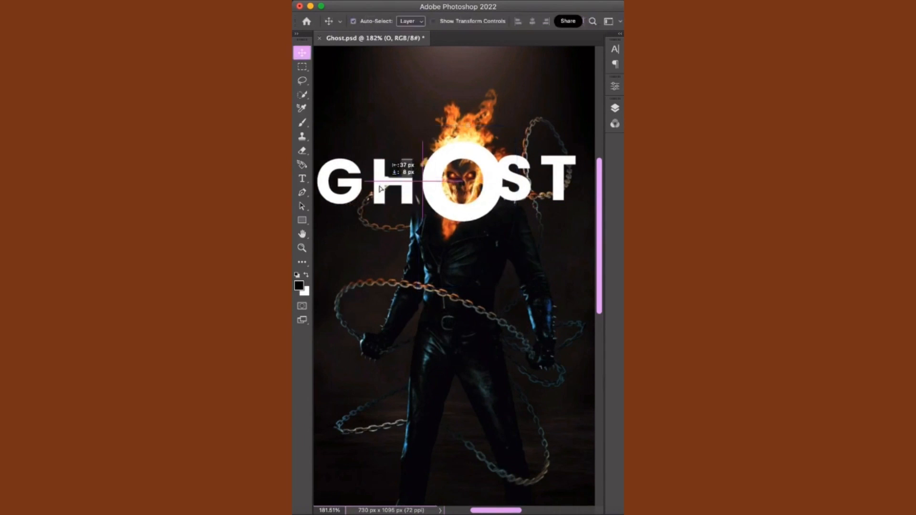
pyautogui.moveTo(520, 191)
pyautogui.mouseDown()
pyautogui.moveTo(539, 195)
pyautogui.moveTo(530, 197)
pyautogui.mouseUp()
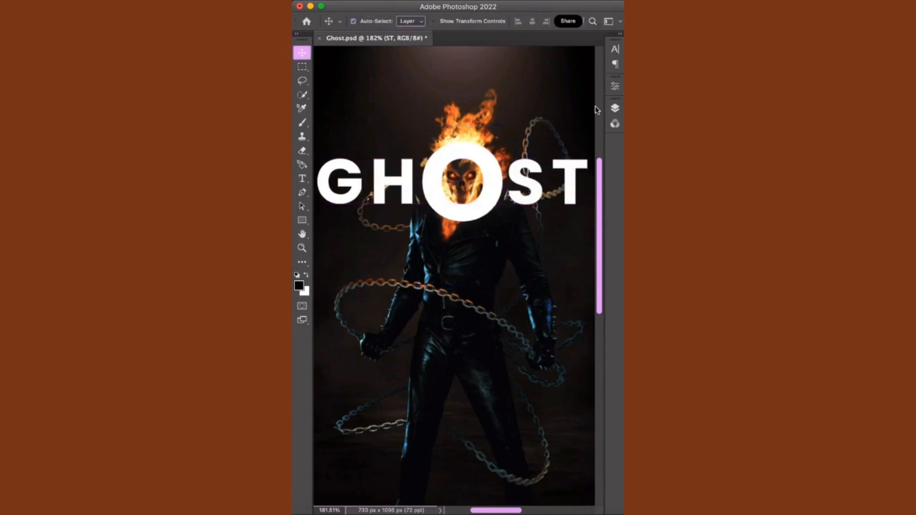
# - Move the figure cutout, Layer 1, above all the text layers and give it a layer mask
pyautogui.click(614, 108)
pyautogui.moveTo(558, 237); pyautogui.dragTo(559, 165)
pyautogui.click(528, 248)
pyautogui.click(585, 104)
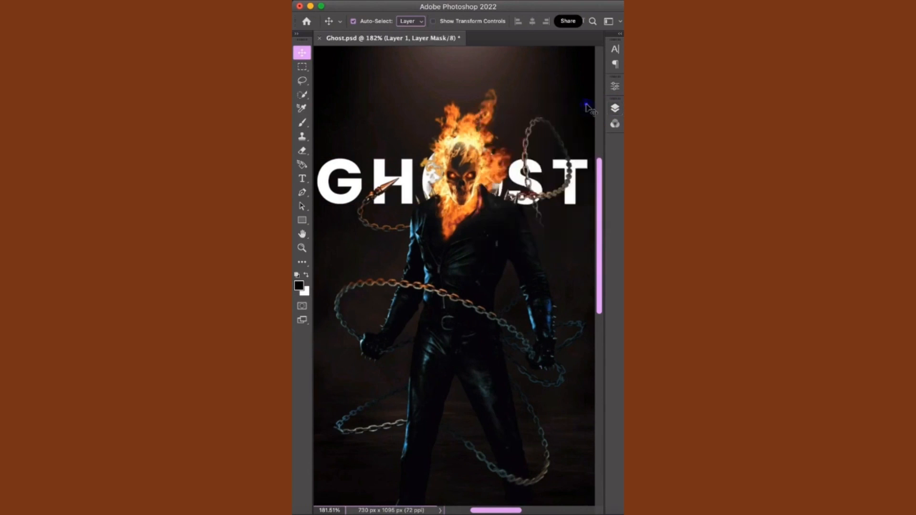
# - Hide the cutout with its layer mask and brush white over the head's flames to bring them in front of the O
pyautogui.press('b')
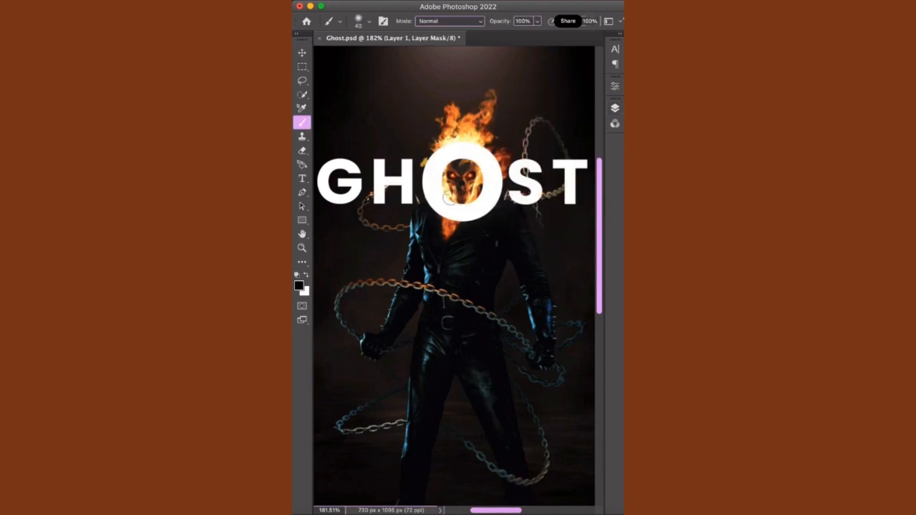
pyautogui.press('super+plus')
pyautogui.press('x')
pyautogui.moveTo(423, 93)
pyautogui.mouseDown()
pyautogui.moveTo(482, 78)
pyautogui.moveTo(514, 106)
pyautogui.mouseUp()
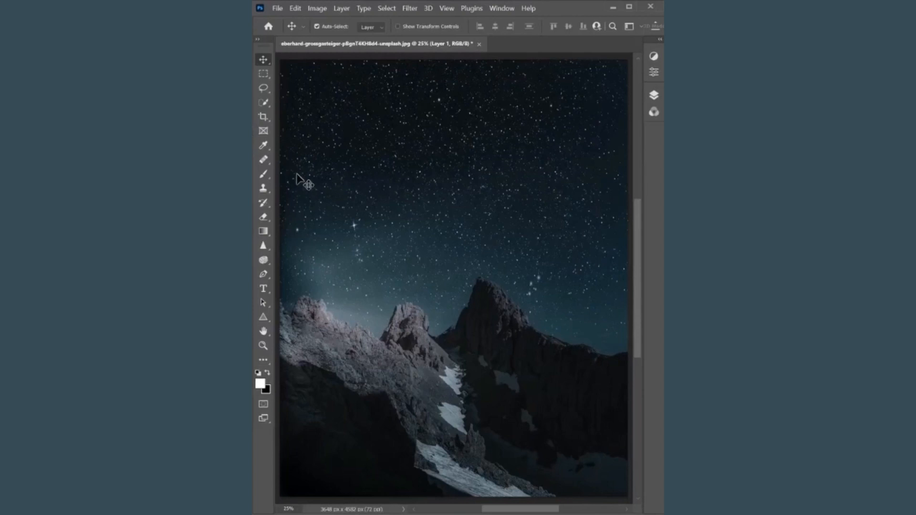
pyautogui.click(263, 174)
pyautogui.moveTo(348, 115)
pyautogui.mouseDown()
pyautogui.moveTo(397, 111)
pyautogui.moveTo(502, 142)
pyautogui.mouseUp()
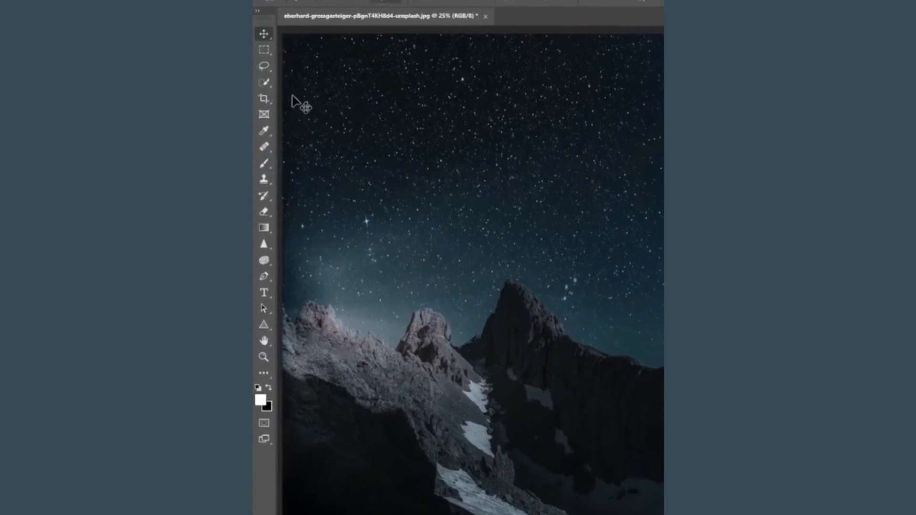
# - Select the mountains with the Quick Selection tool and copy them onto a new layer
pyautogui.click(264, 80)
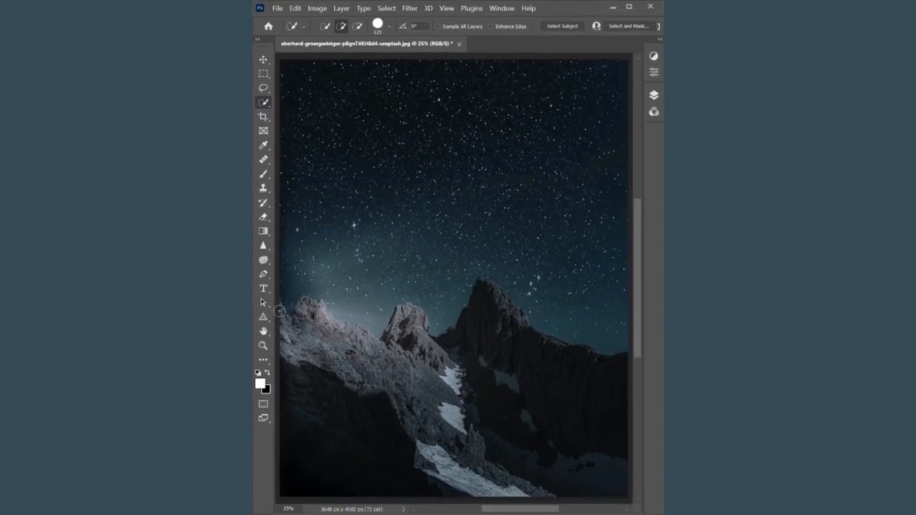
pyautogui.moveTo(290, 323)
pyautogui.mouseDown()
pyautogui.moveTo(367, 345)
pyautogui.moveTo(422, 334)
pyautogui.moveTo(578, 352)
pyautogui.moveTo(321, 446)
pyautogui.mouseUp()
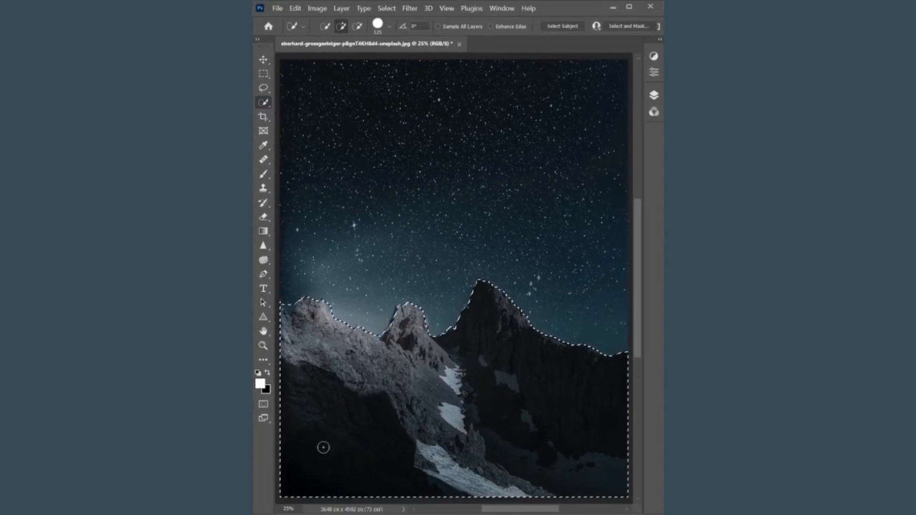
pyautogui.press('v')
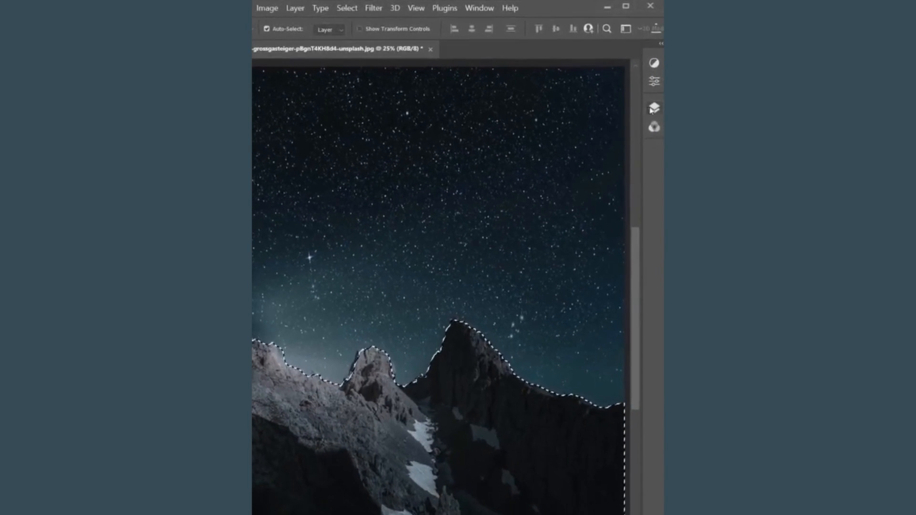
pyautogui.click(653, 95)
pyautogui.hotkey('ctrl', 'j')
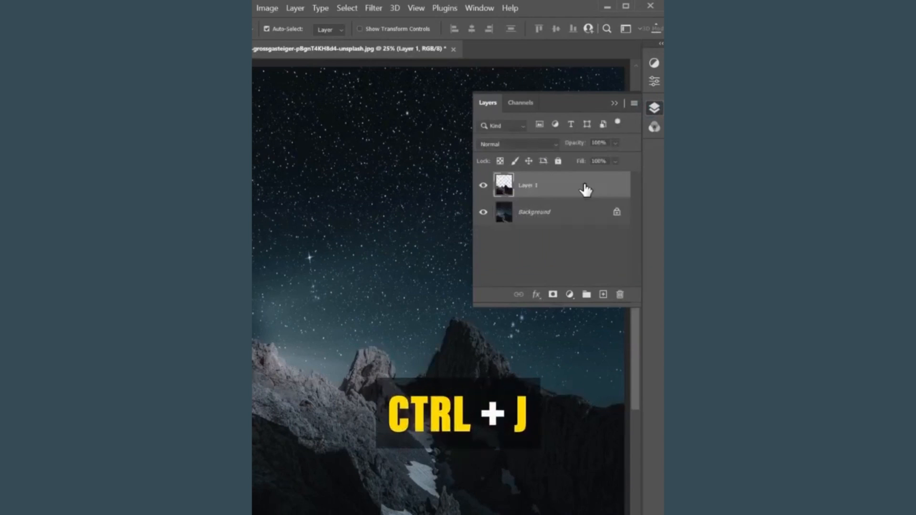
# - Duplicate the Background layer and set the copy's blend mode to Lighten
pyautogui.click(580, 215)
pyautogui.hotkey('ctrl', 'j')
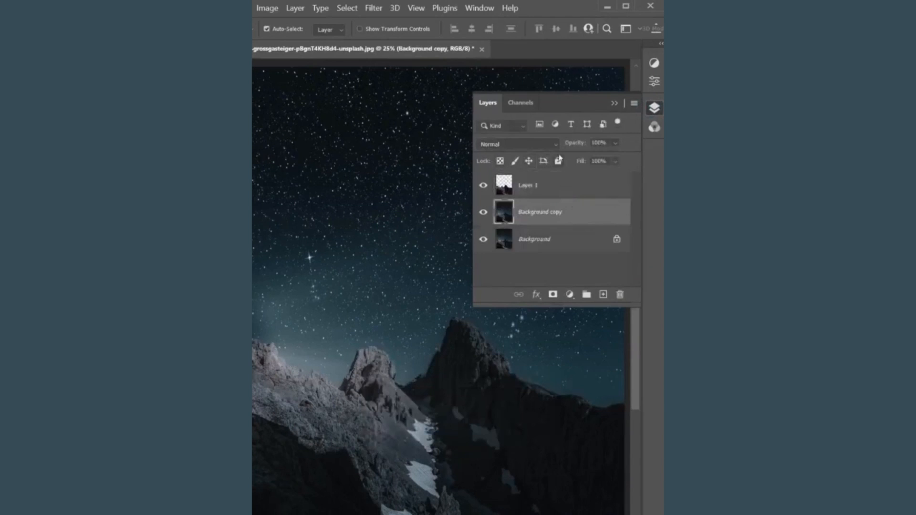
pyautogui.click(551, 145)
pyautogui.click(532, 260)
# - Rotate the background copy by 0.30 degrees with Free Transform
pyautogui.hotkey('ctrl', 't')
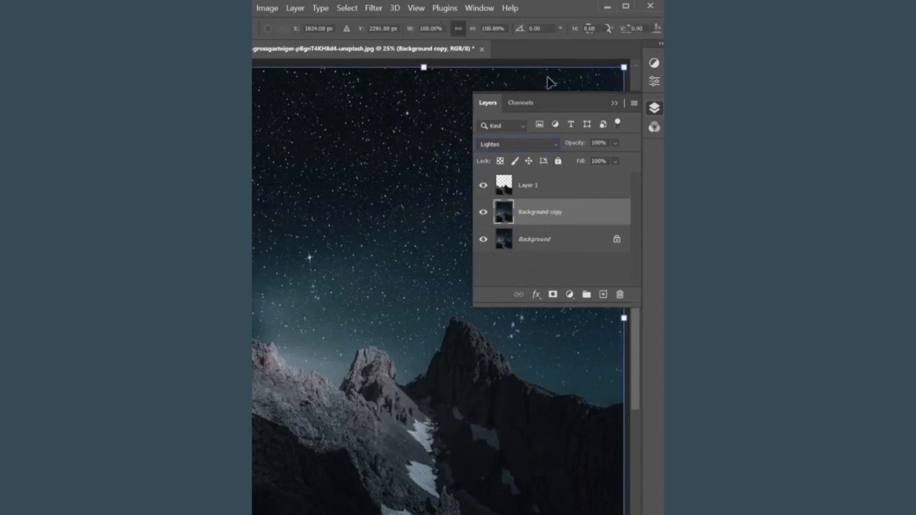
pyautogui.click(548, 30)
pyautogui.write('0.30')
pyautogui.press('Return')
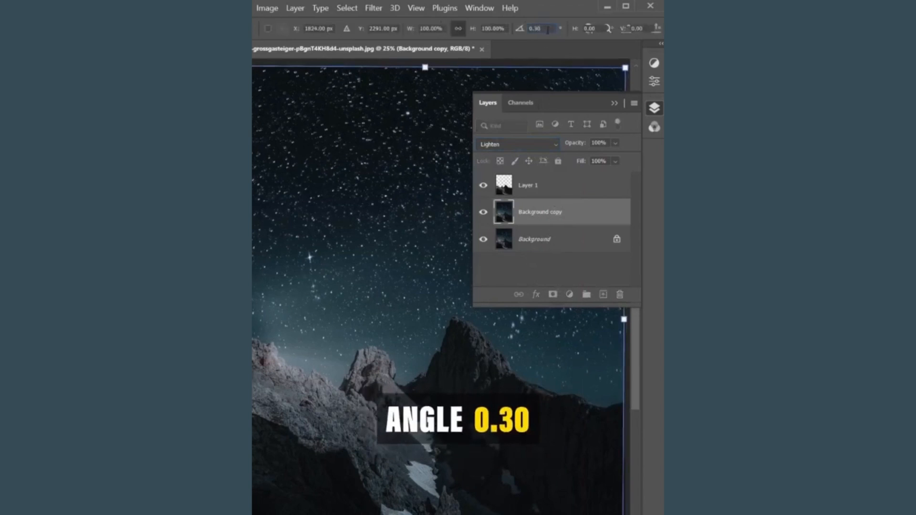
pyautogui.press('Return')
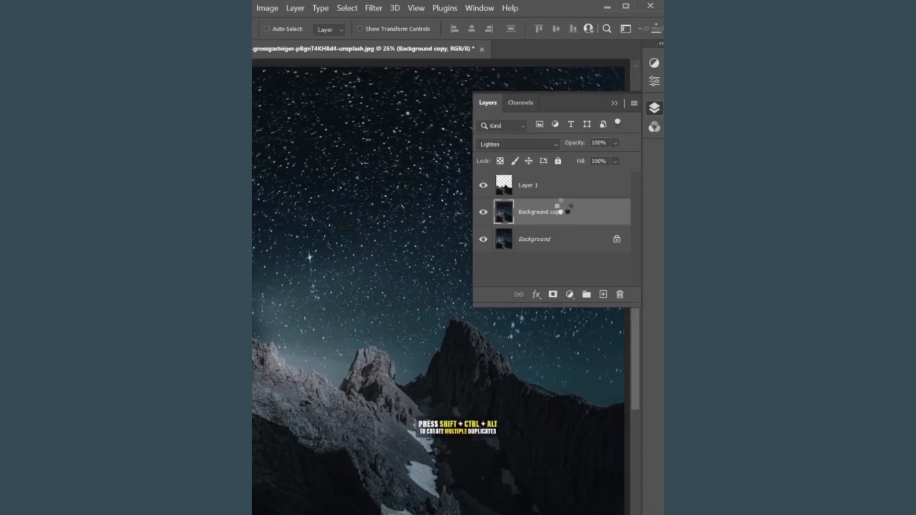
# - Repeat the rotation on successive duplicates of the background copy to stretch the stars into circular trails
pyautogui.hotkey('ctrl', 'shift', 'alt', 't')
pyautogui.hotkey('ctrl', 'shift', 'alt', 't')
pyautogui.click(614, 104)
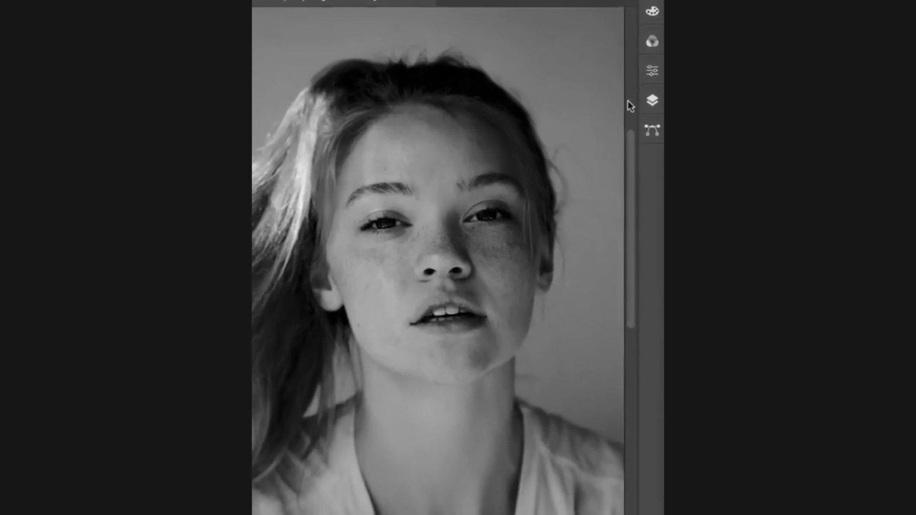
# - Duplicate the Subject layer and apply a Motion Blur to the copy with angle 0° and distance 200 pixels
pyautogui.click(651, 97)
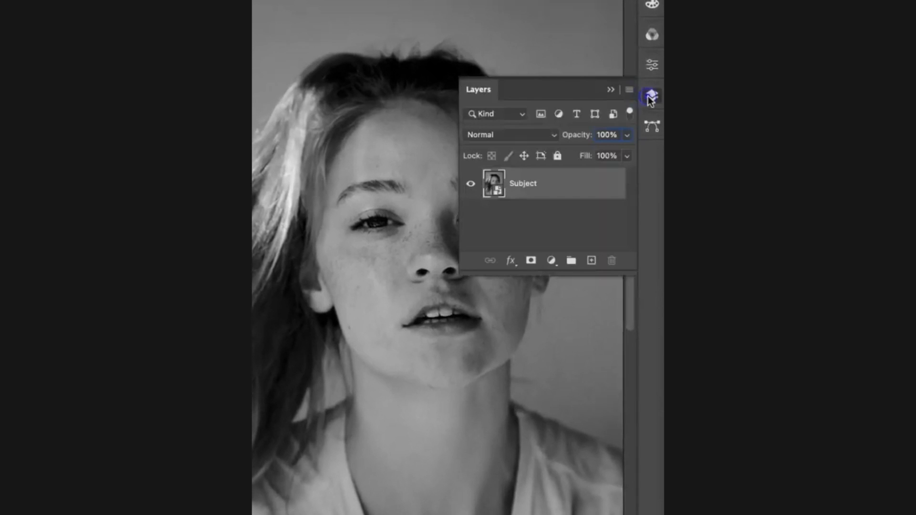
pyautogui.press('super+j')
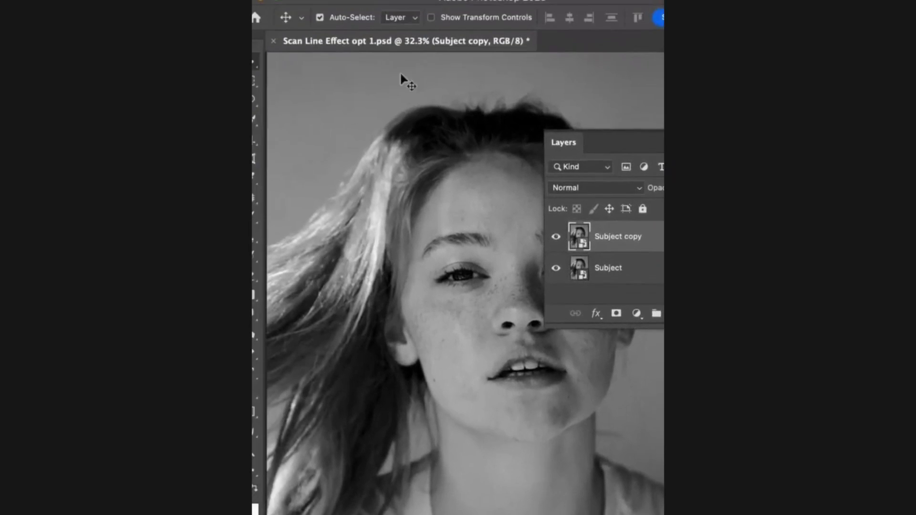
pyautogui.click(313, 5)
pyautogui.moveTo(419, 199)
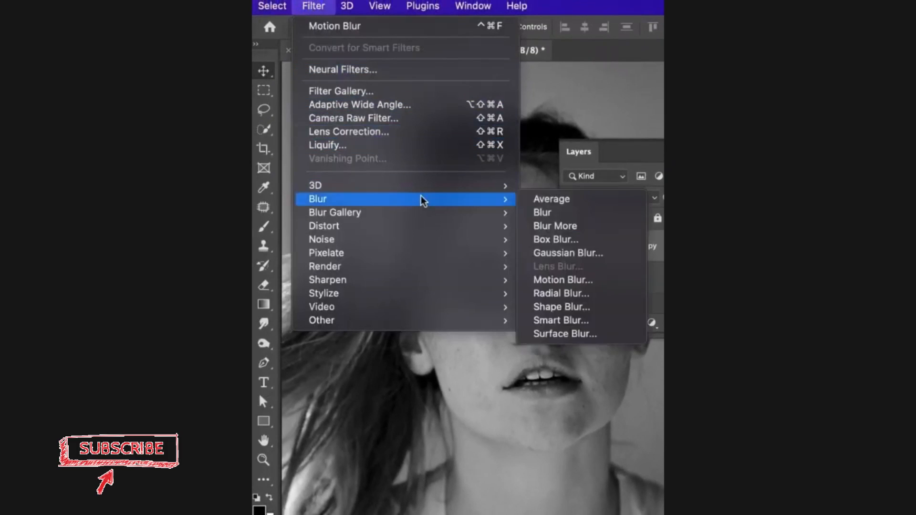
pyautogui.click(572, 280)
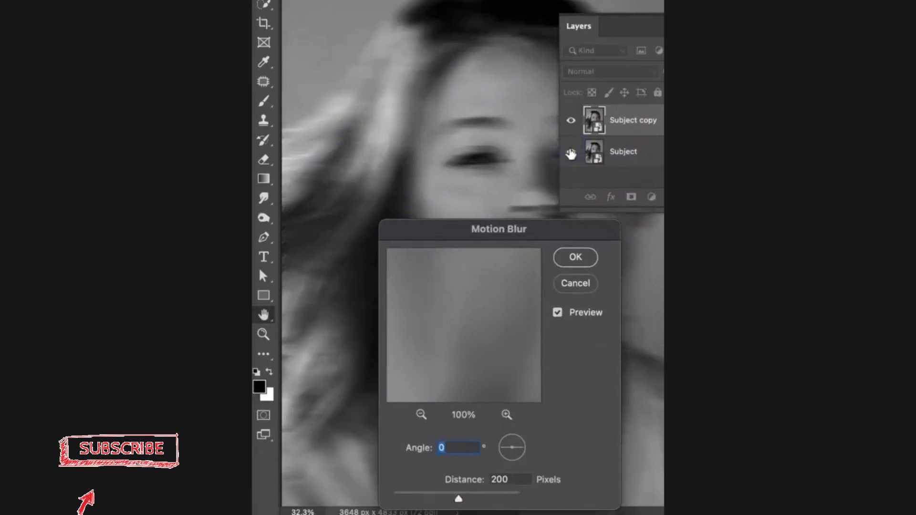
pyautogui.click(575, 255)
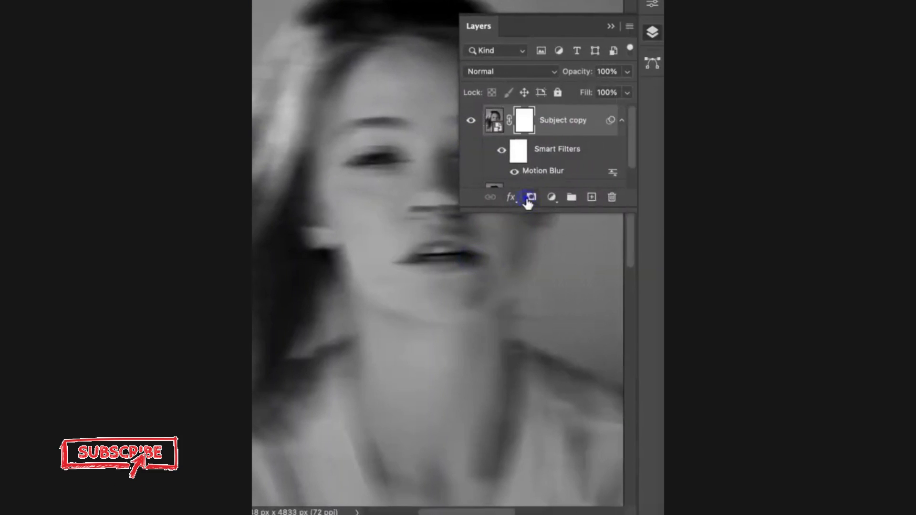
# - Mask the blurred copy and brush the blur away from the right half of the woman's face and body with a large soft brush
pyautogui.click(610, 26)
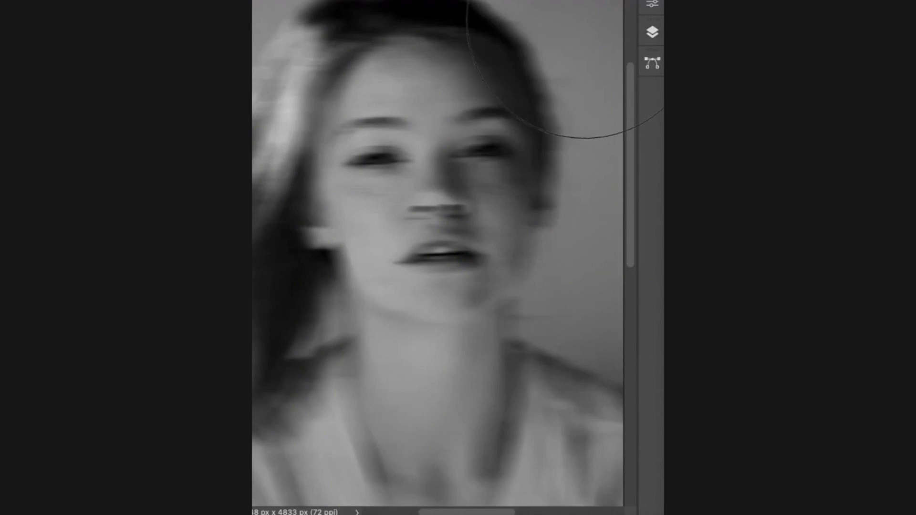
pyautogui.moveTo(596, 250); pyautogui.dragTo(620, 348)
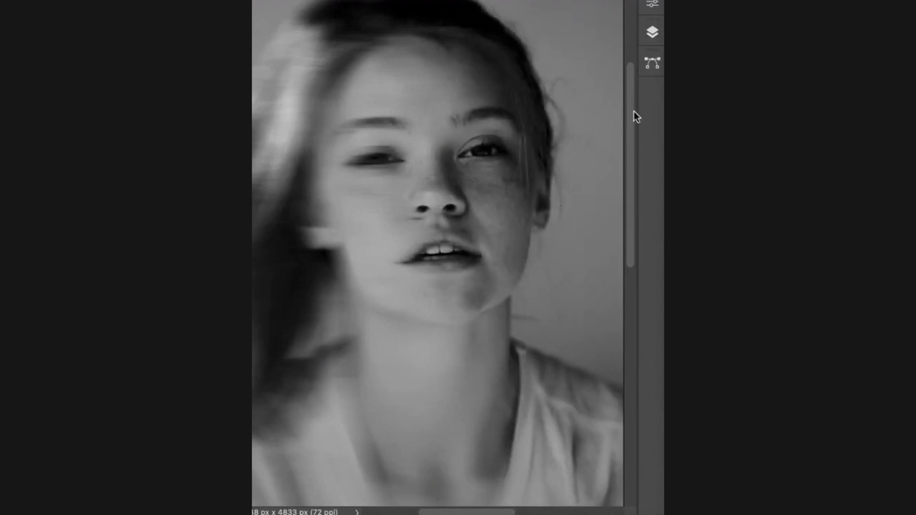
# - Duplicate the masked motion-blurred Subject layer and set the duplicate's Motion Blur distance to 650 pixels
pyautogui.click(650, 34)
pyautogui.hotkey('ctrl', 'j')
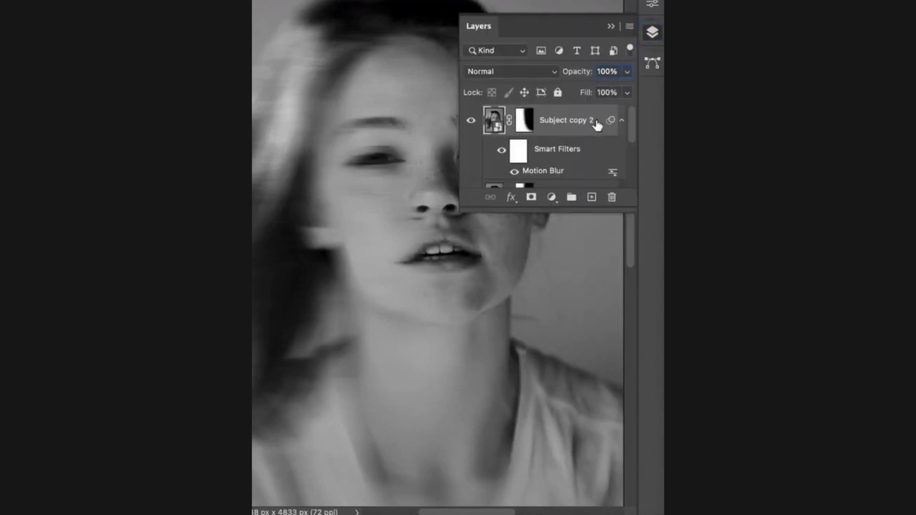
pyautogui.doubleClick(547, 171)
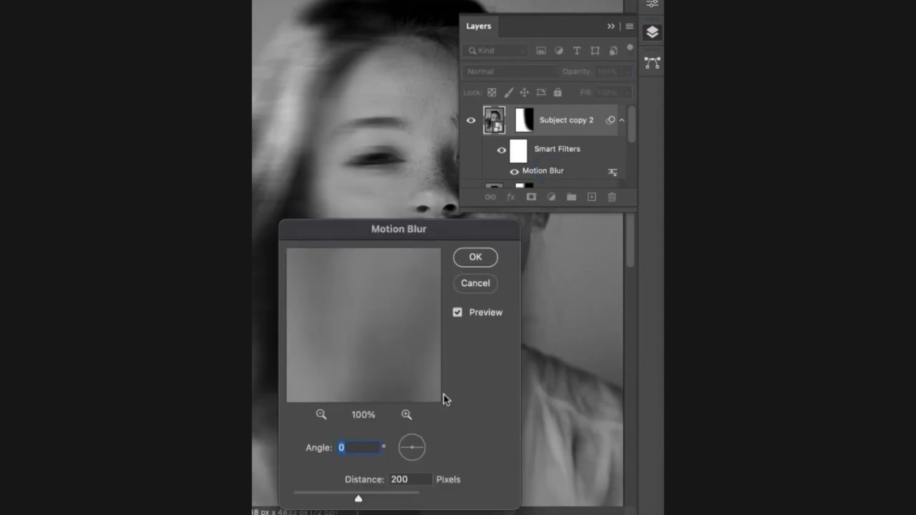
pyautogui.doubleClick(414, 474)
pyautogui.write('650')
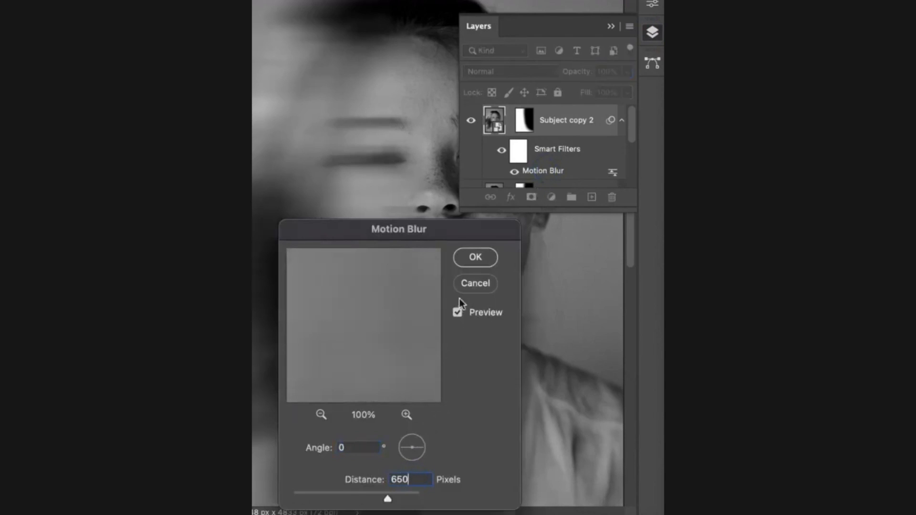
pyautogui.click(483, 258)
# - Select the two blurred copies together with the original Subject layer and convert them into one smart object for smart filters
pyautogui.moveTo(510, 208); pyautogui.dragTo(512, 347)
pyautogui.keyDown('shift'); pyautogui.click(556, 270); pyautogui.keyUp('shift')
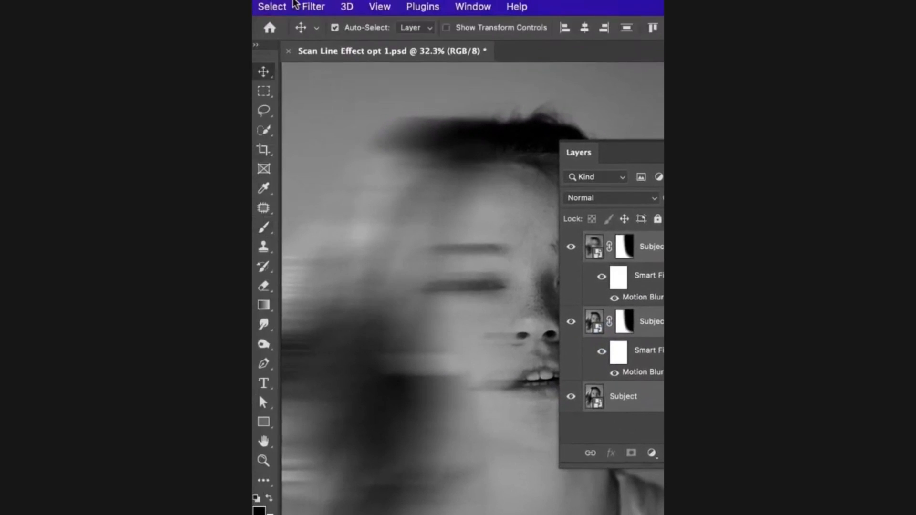
pyautogui.click(313, 7)
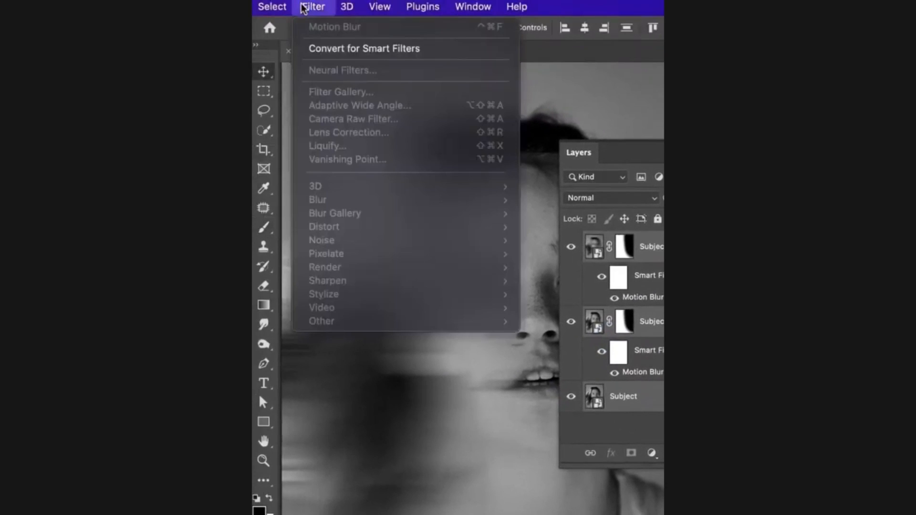
pyautogui.click(327, 50)
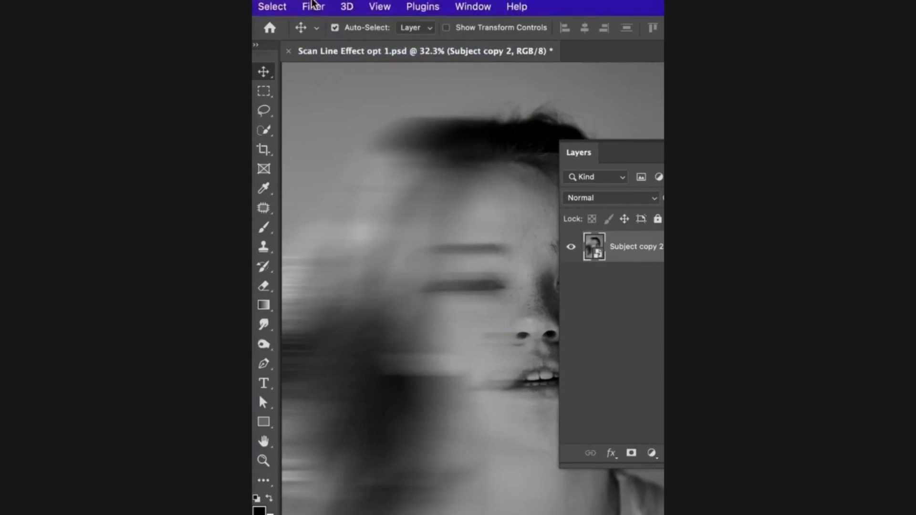
# - Add a Graphic Pen effect from the Filter Gallery with stroke length 3, light/dark balance 40 and horizontal stroke direction
pyautogui.click(312, 5)
pyautogui.click(326, 91)
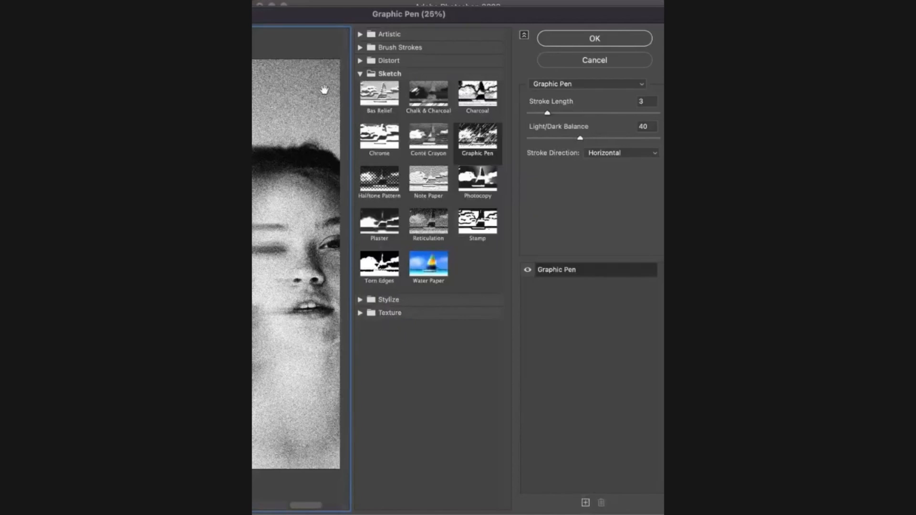
pyautogui.click(611, 154)
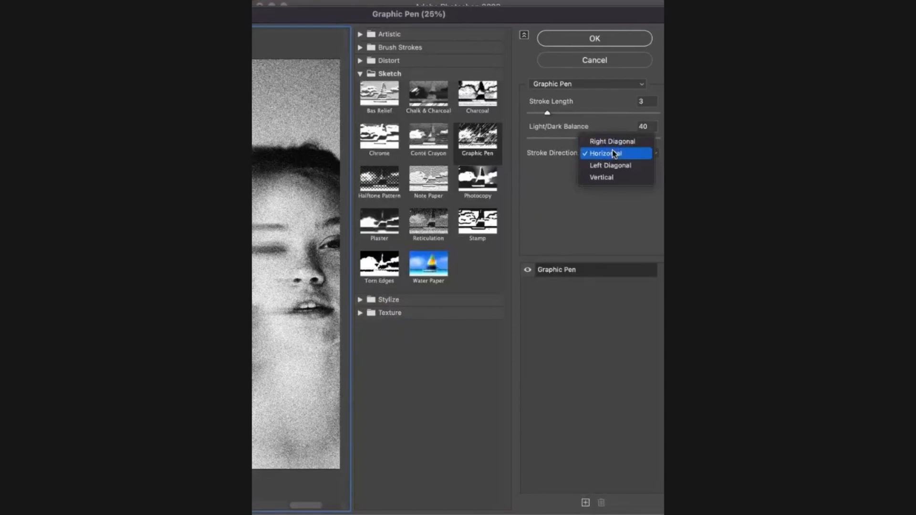
pyautogui.click(614, 153)
# - Stack a Halftone Pattern effect above the Graphic Pen with the Line pattern type, size 6 and contrast 7
pyautogui.click(586, 503)
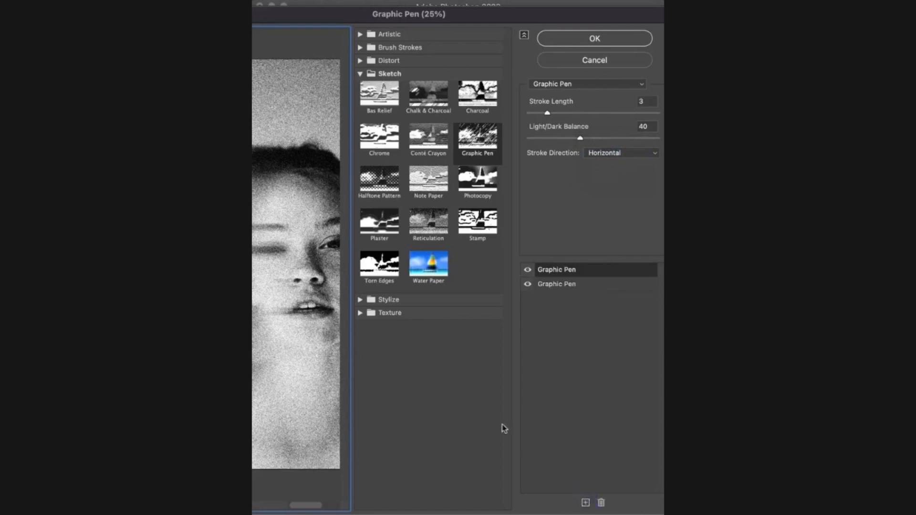
pyautogui.click(374, 187)
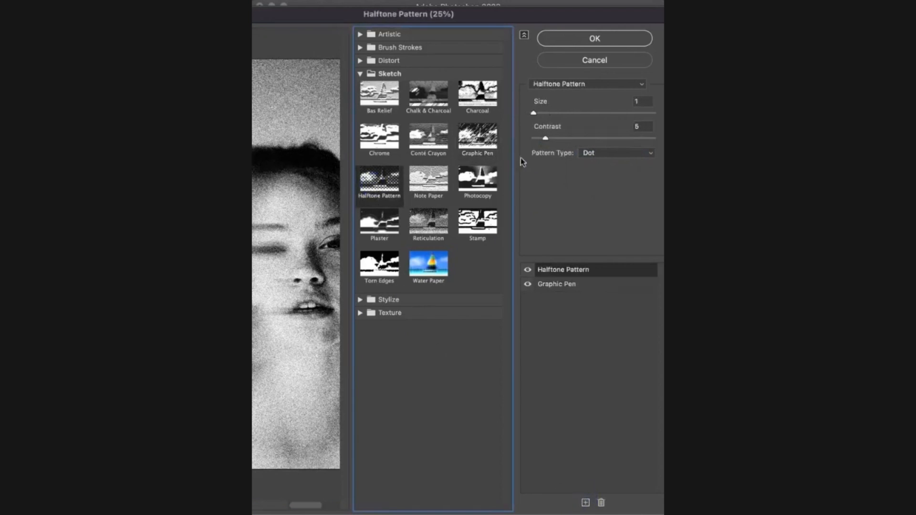
pyautogui.click(587, 156)
pyautogui.click(591, 166)
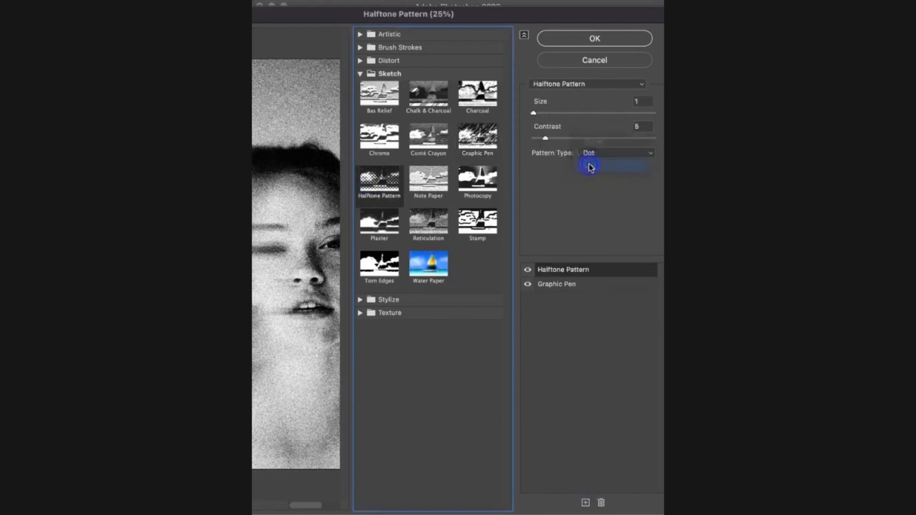
pyautogui.moveTo(533, 113); pyautogui.dragTo(584, 113)
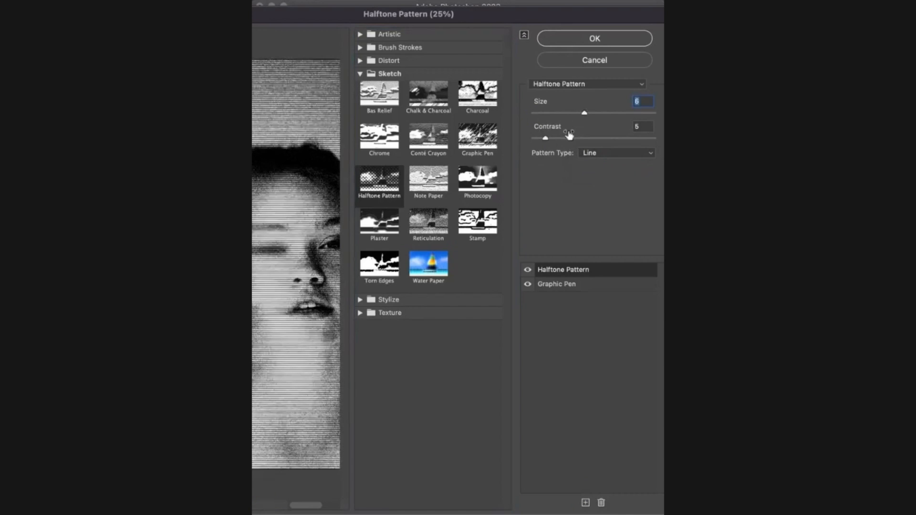
# - Stack a Regular Grain effect with contrast 50 on top, reduce its intensity slightly below 40, and apply the filter stack
pyautogui.click(586, 503)
pyautogui.click(361, 313)
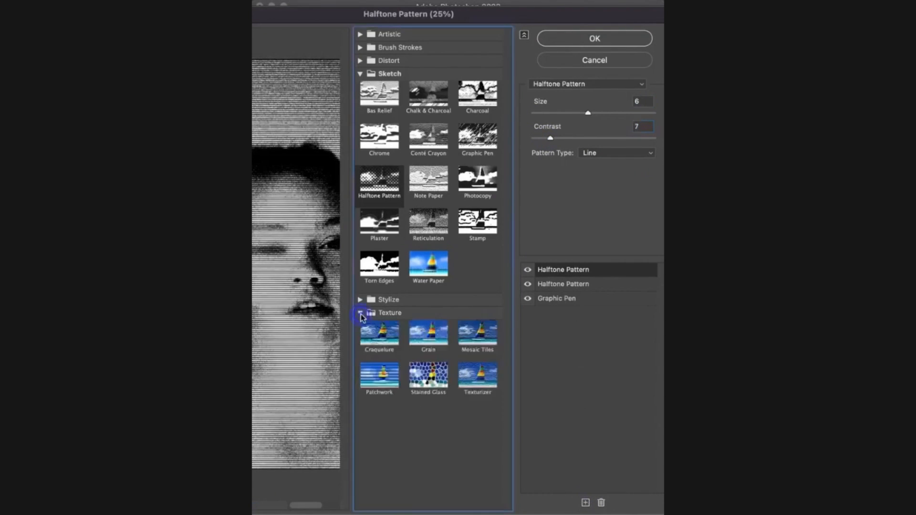
pyautogui.click(429, 340)
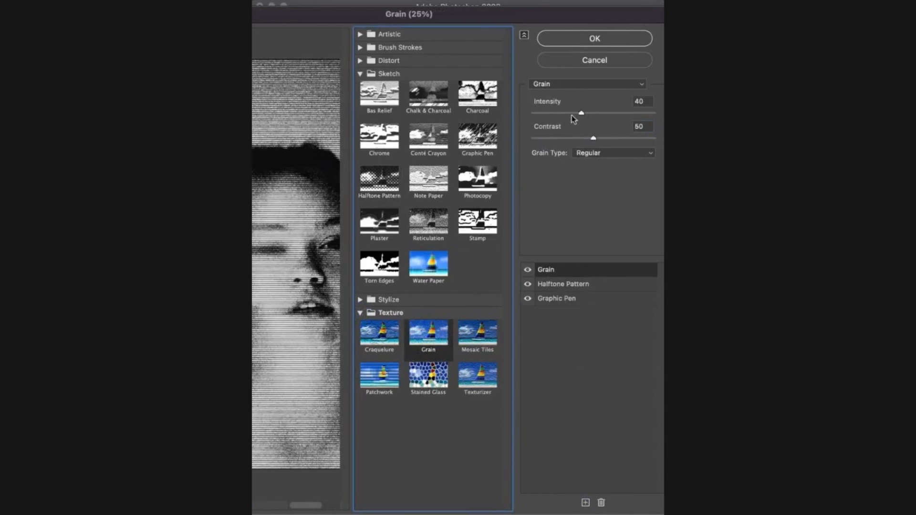
pyautogui.moveTo(581, 113); pyautogui.dragTo(576, 115)
pyautogui.click(586, 43)
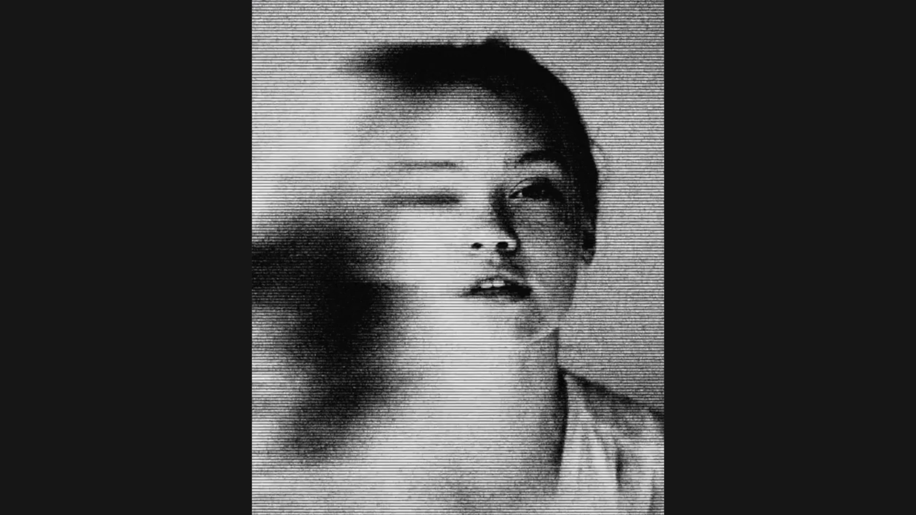